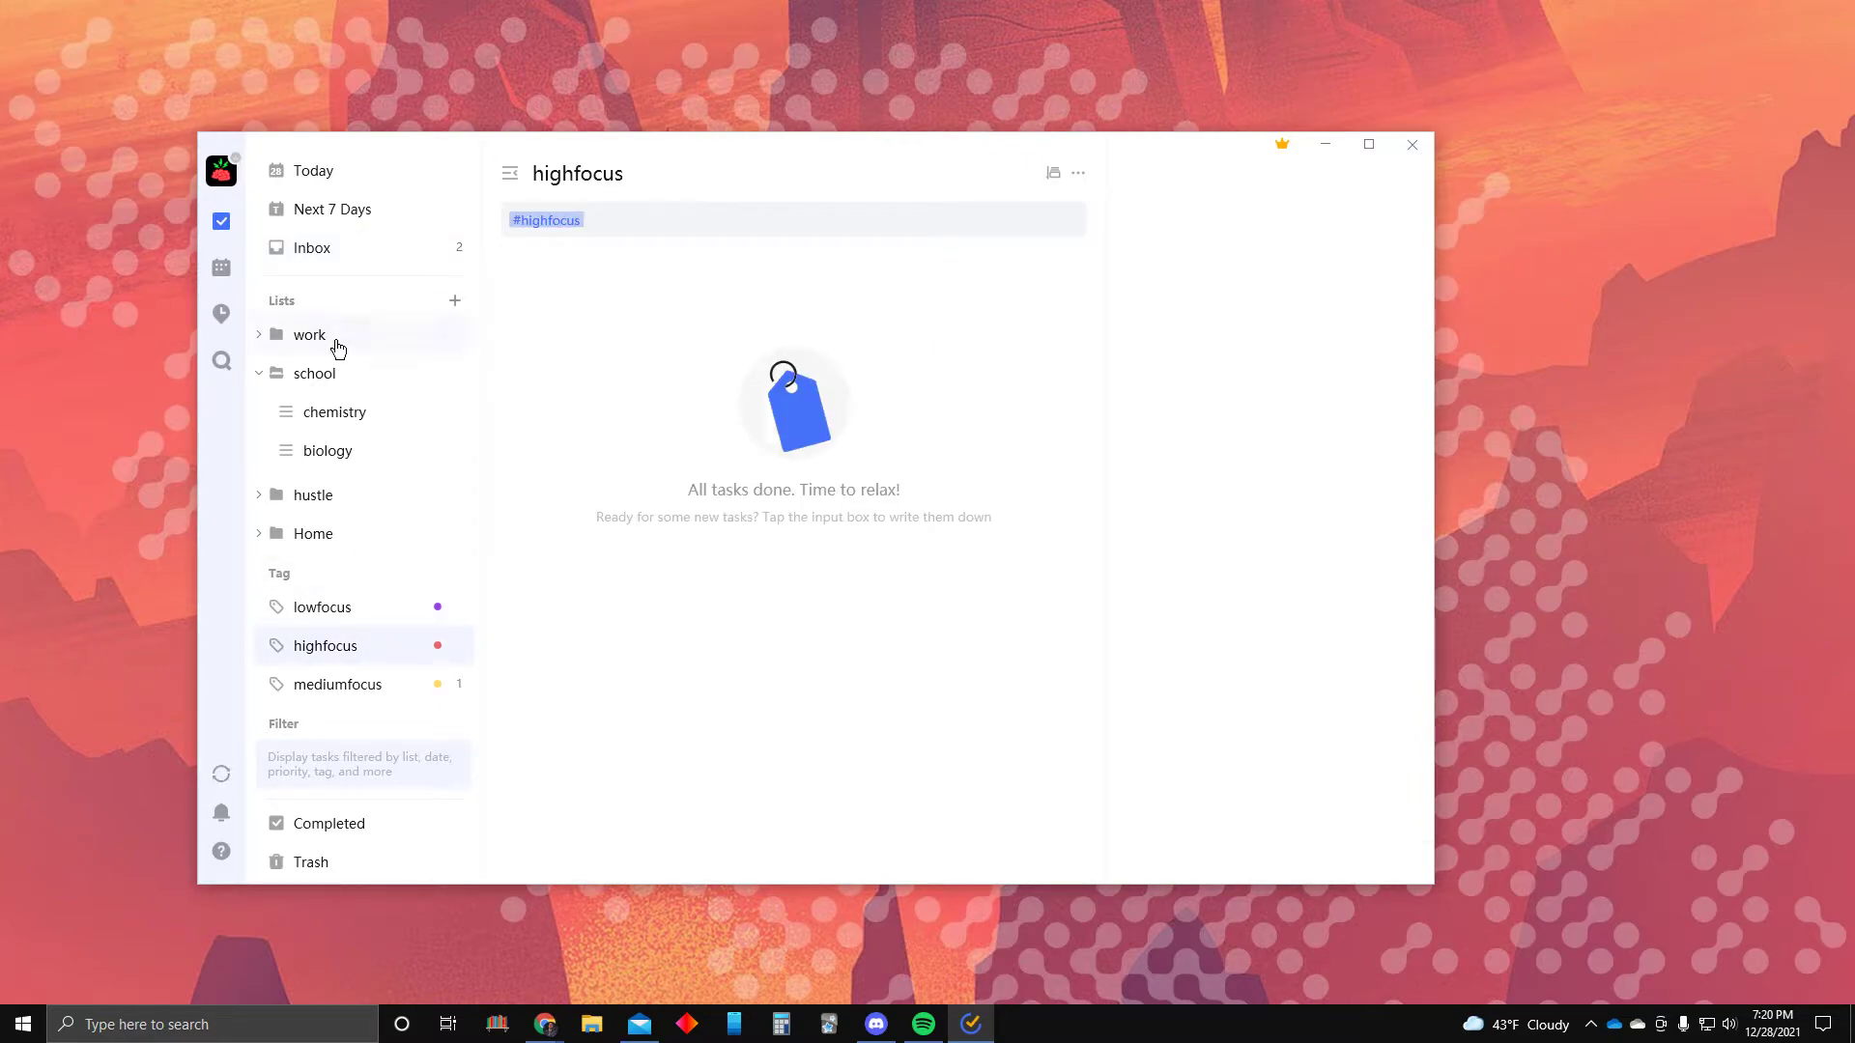
# Move the Inbox task 'finish 1st biology homework assignment' into the biology list with ~biology, then view that list
pyautogui.click(356, 442)
pyautogui.click(385, 253)
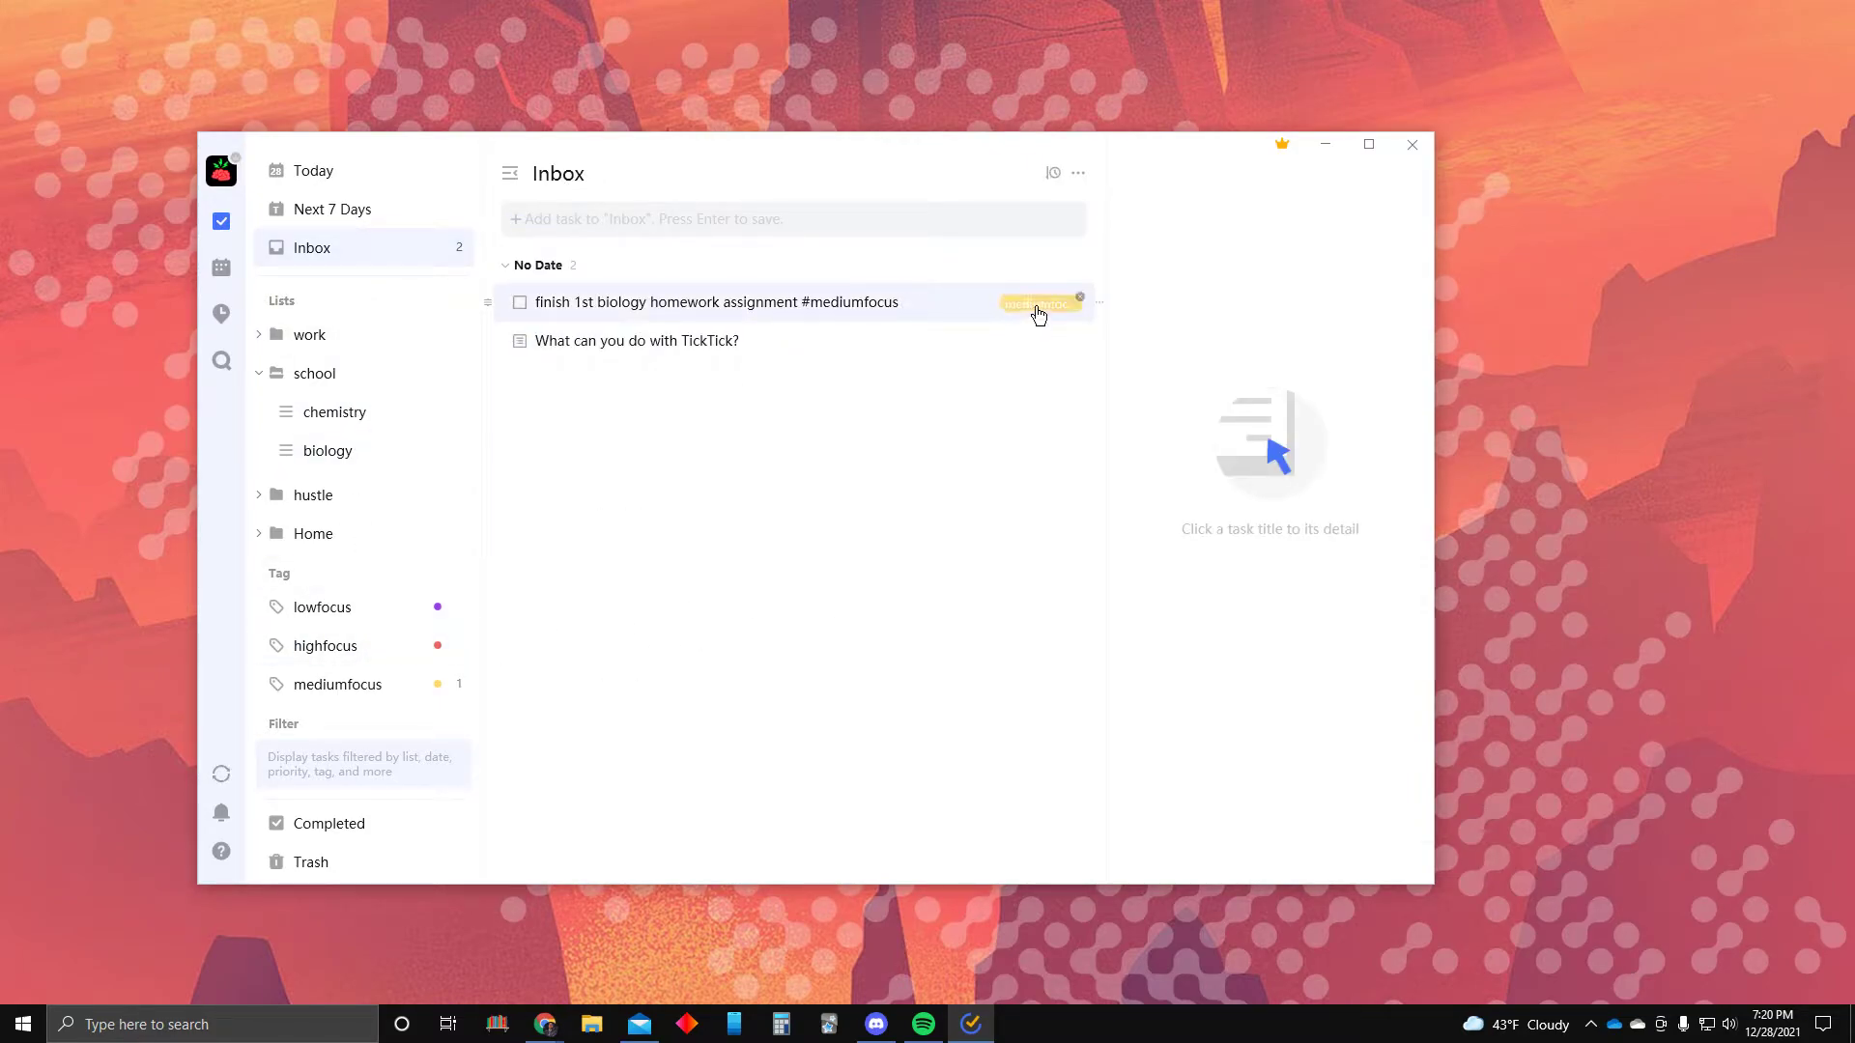
pyautogui.click(877, 306)
pyautogui.moveTo(925, 303); pyautogui.dragTo(533, 302)
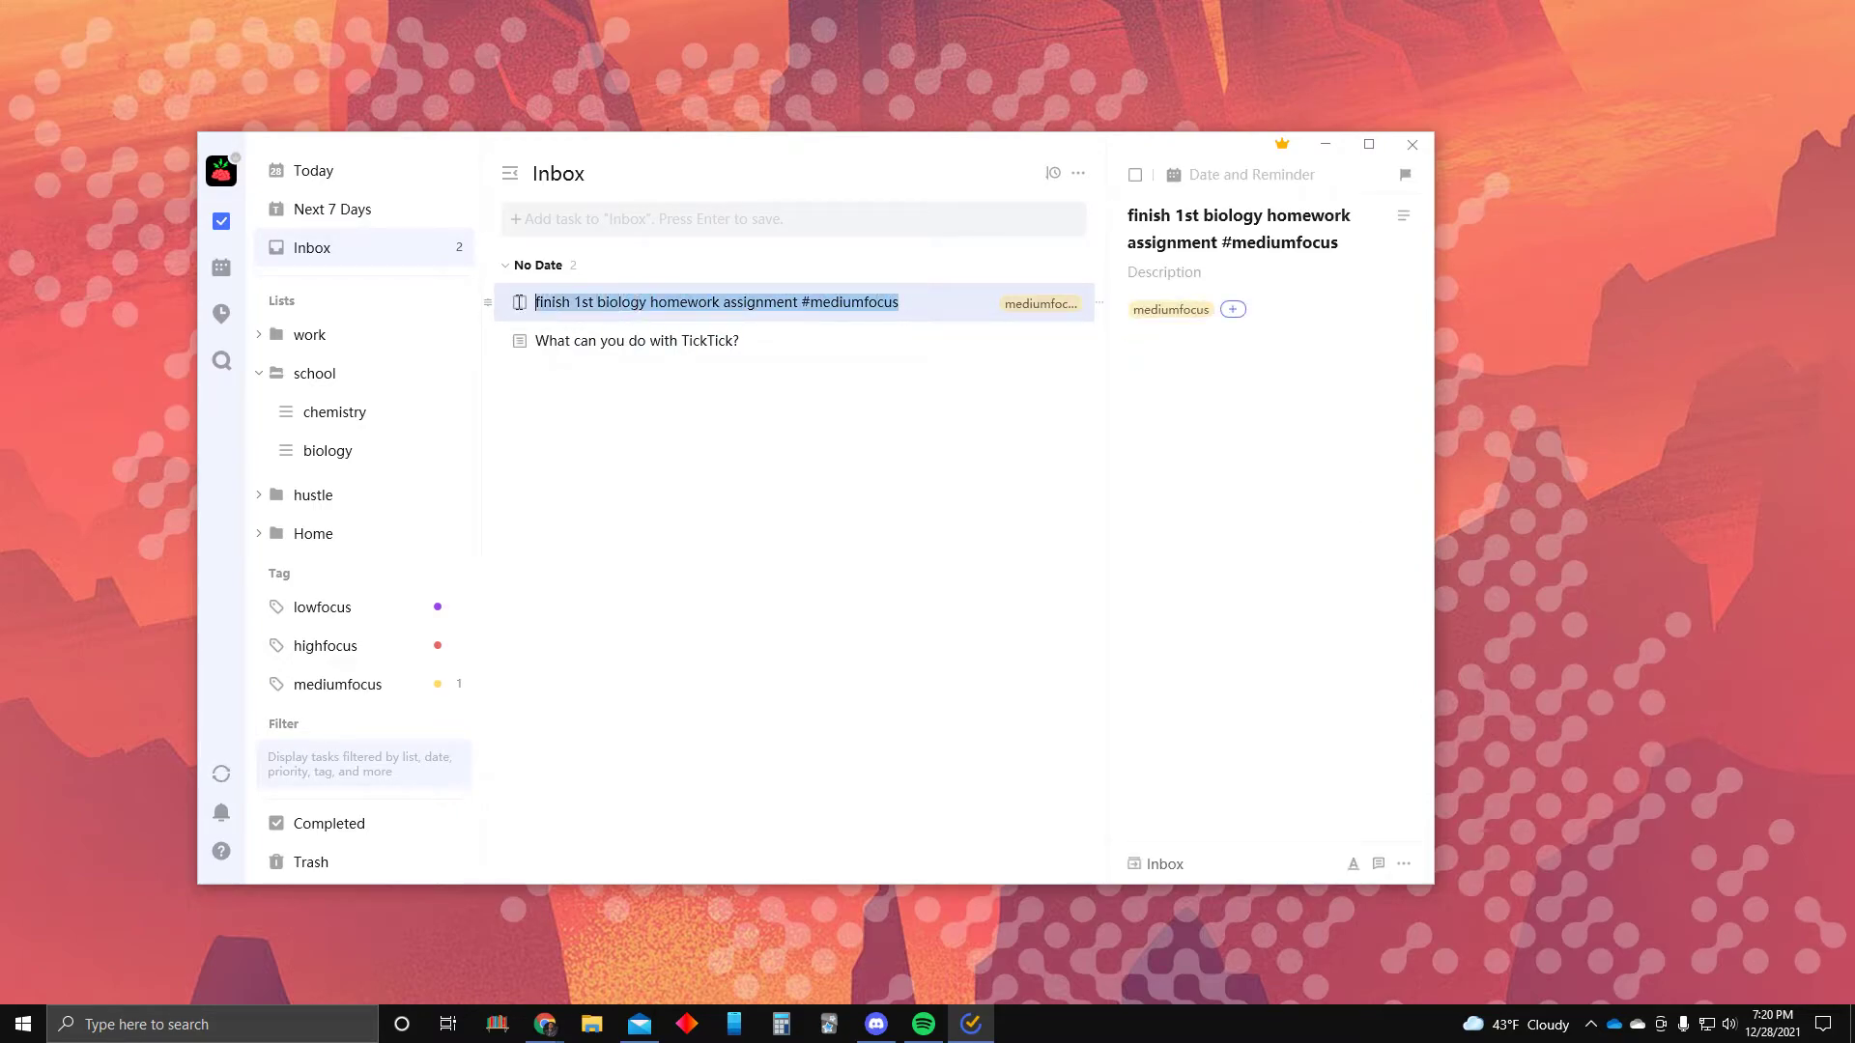
pyautogui.click(928, 319)
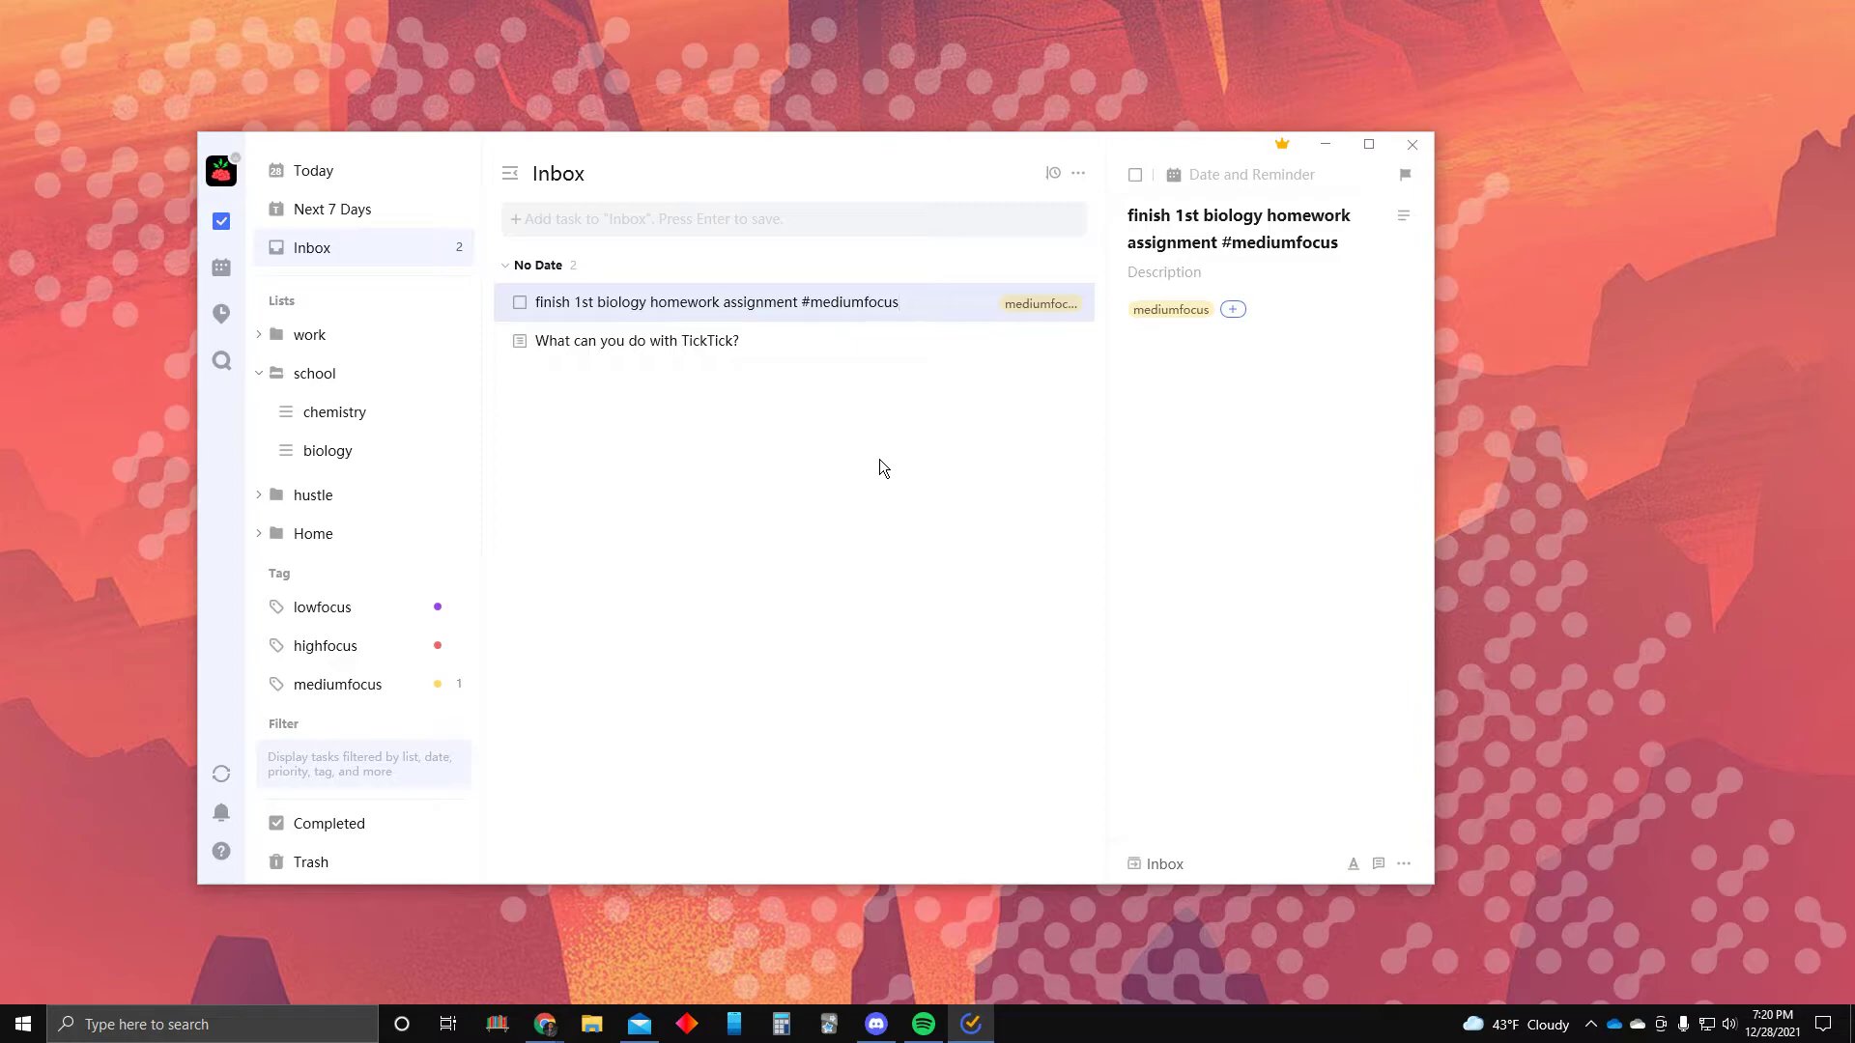
pyautogui.moveTo(1005, 315)
pyautogui.write('~')
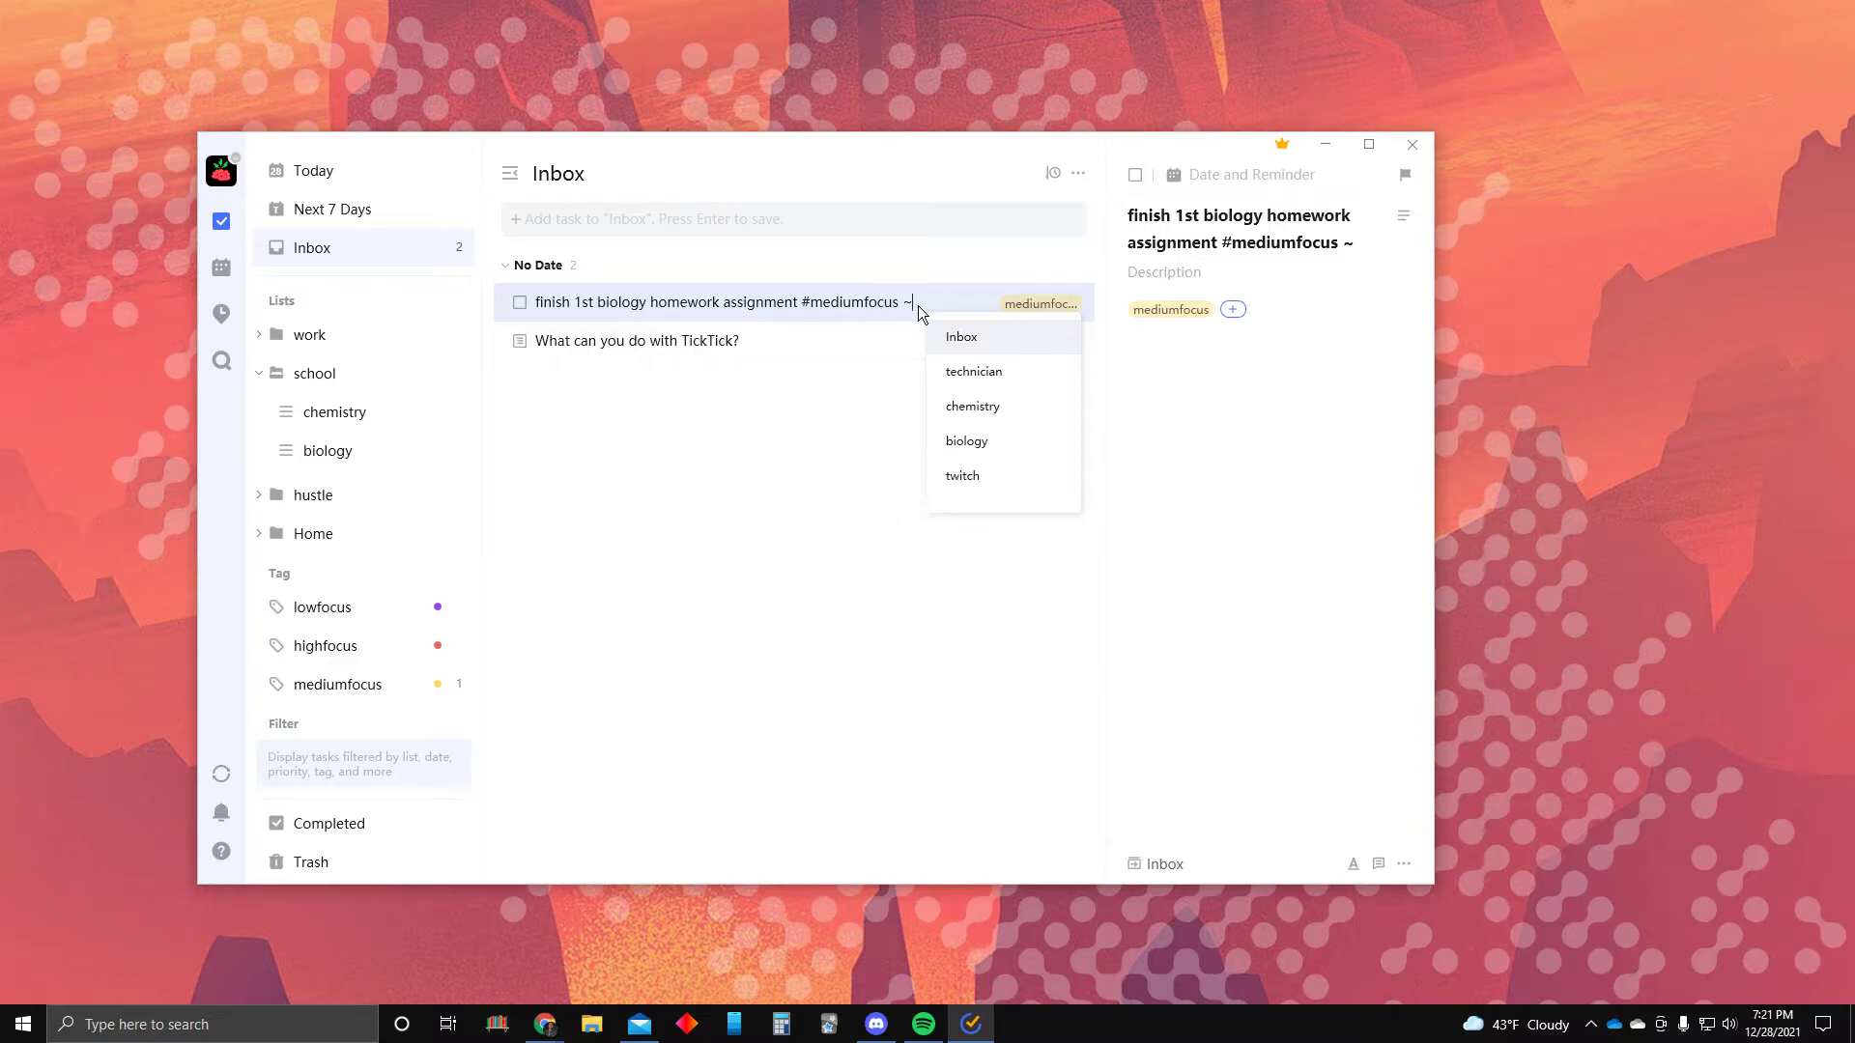
pyautogui.doubleClick(917, 304)
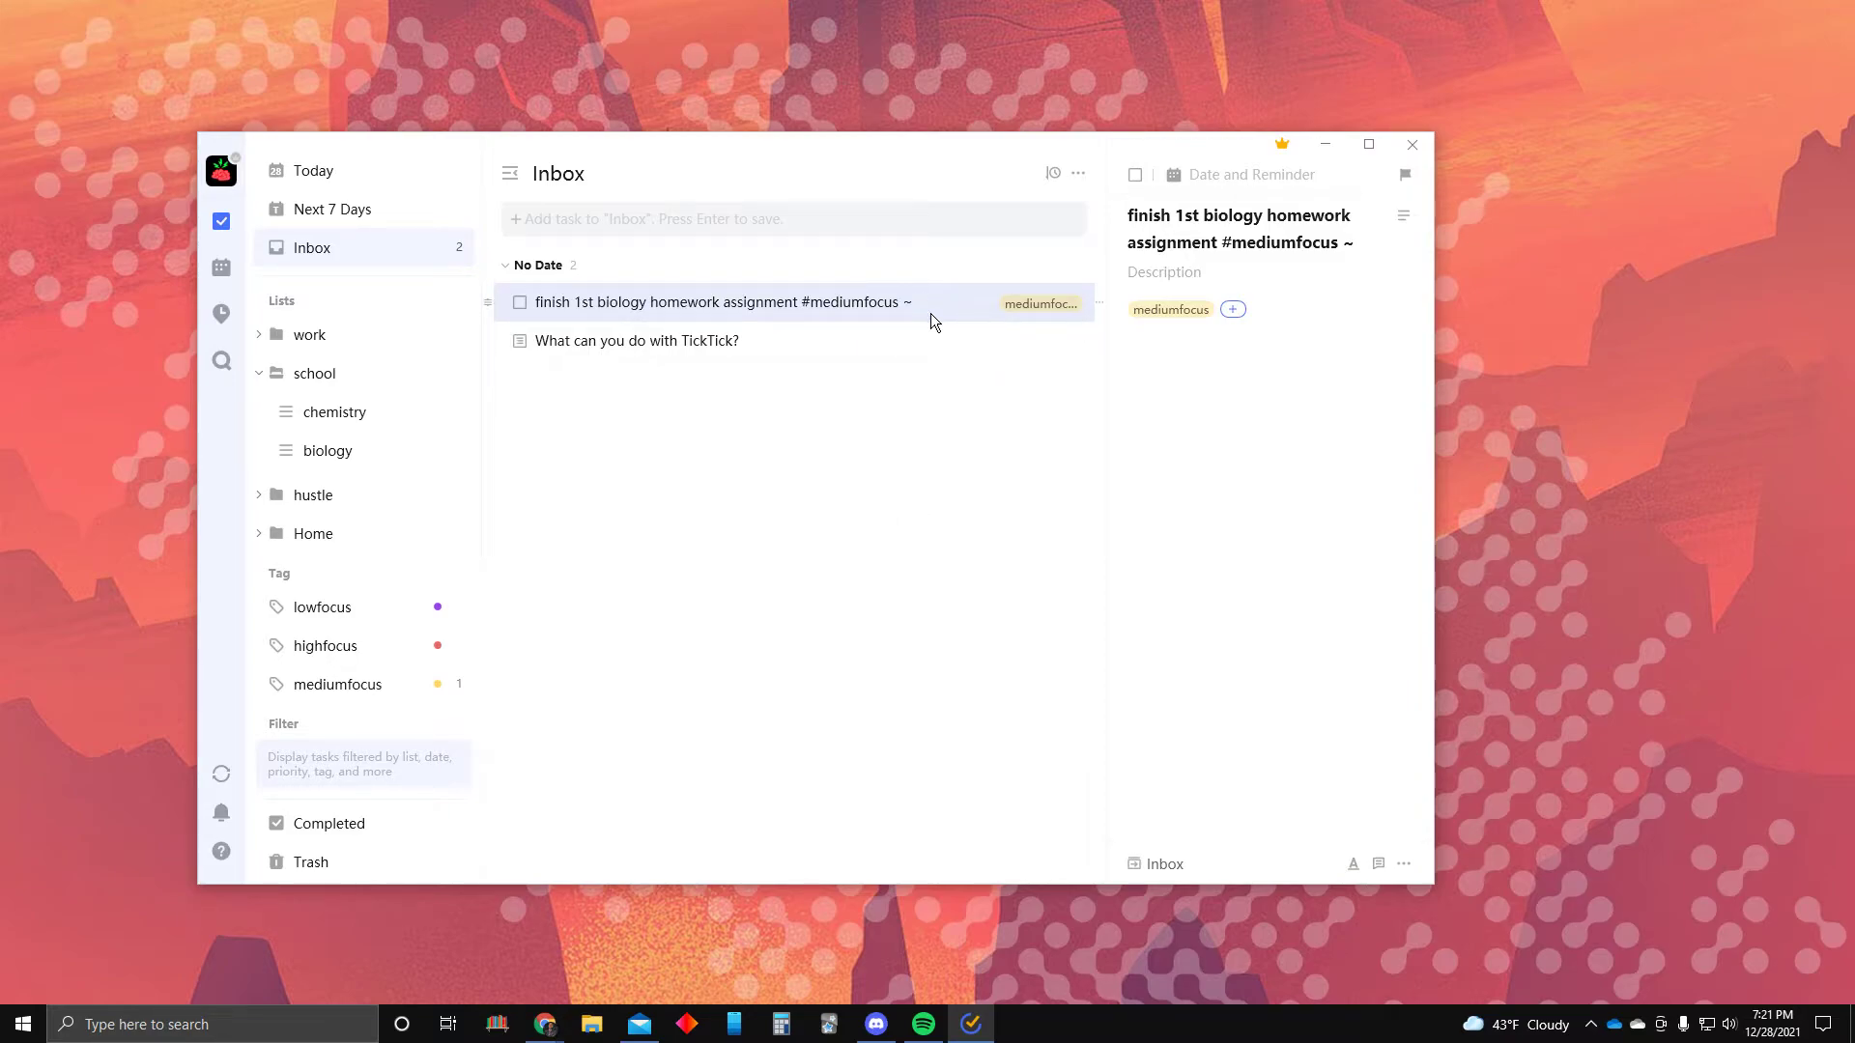
pyautogui.write('biology')
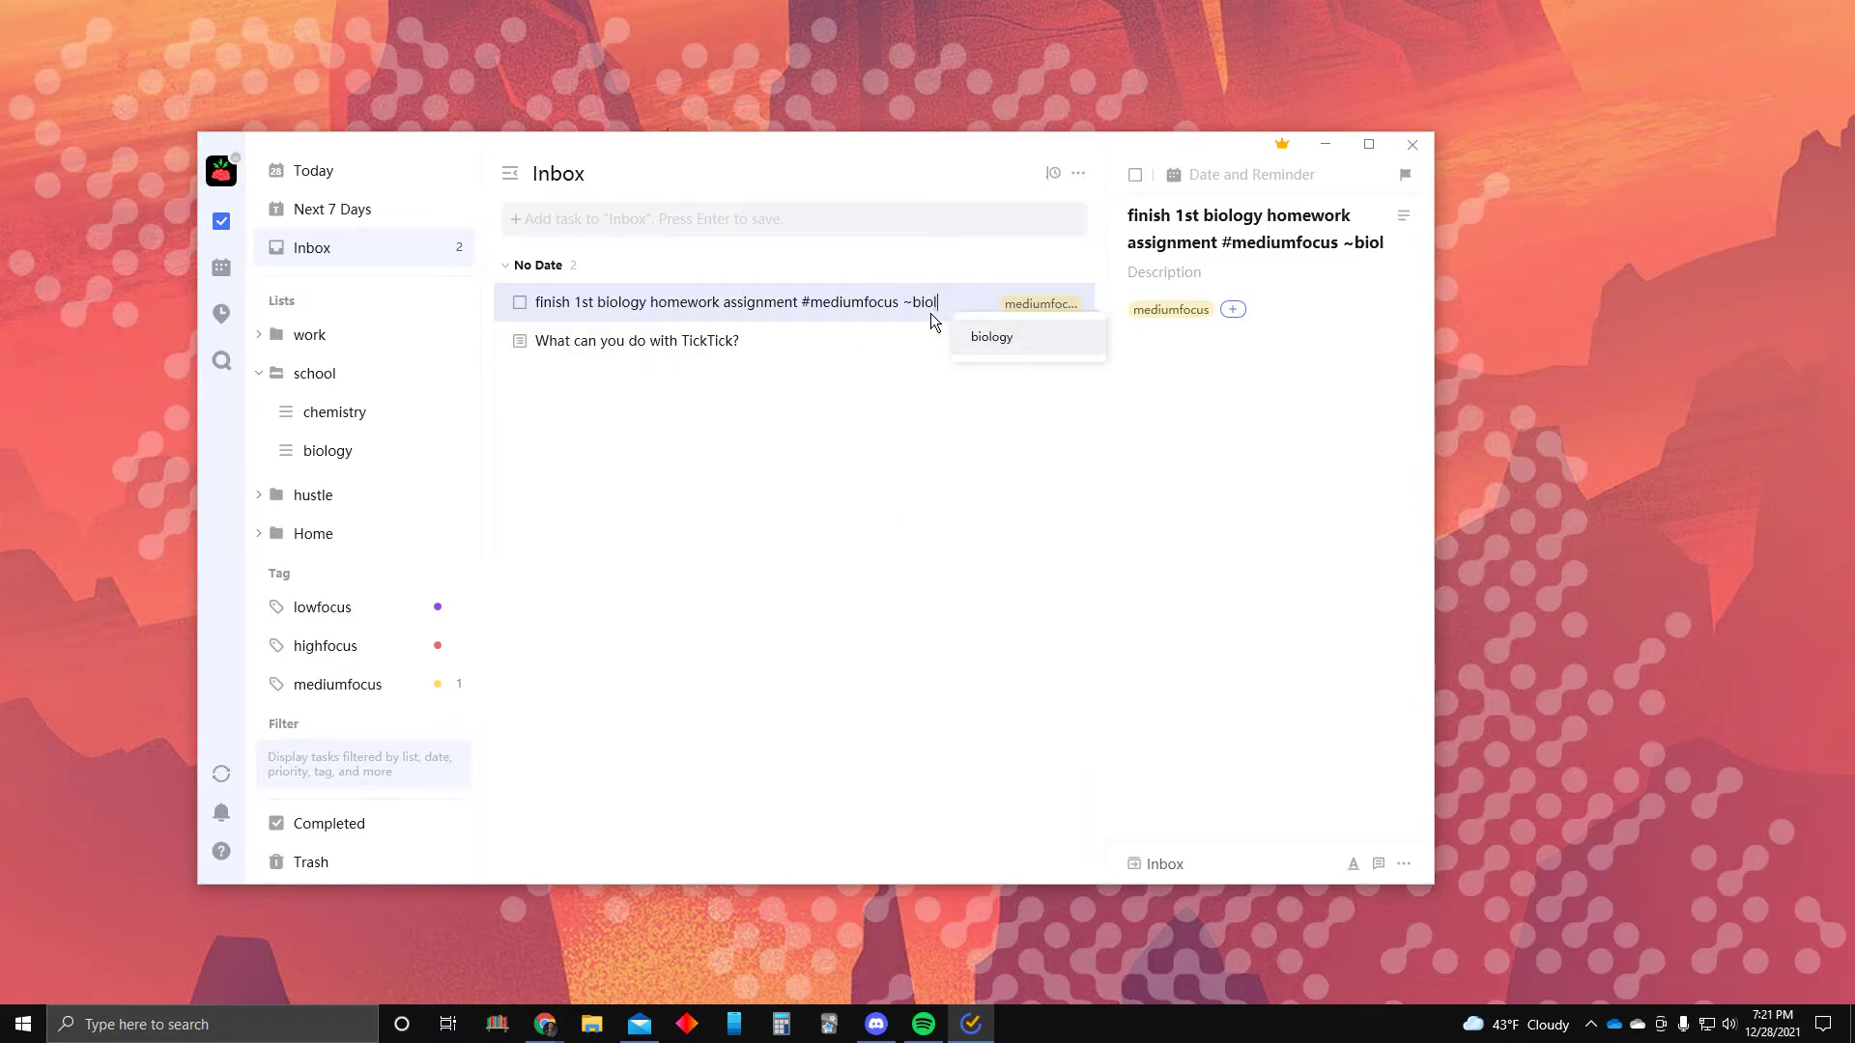
pyautogui.press('Return')
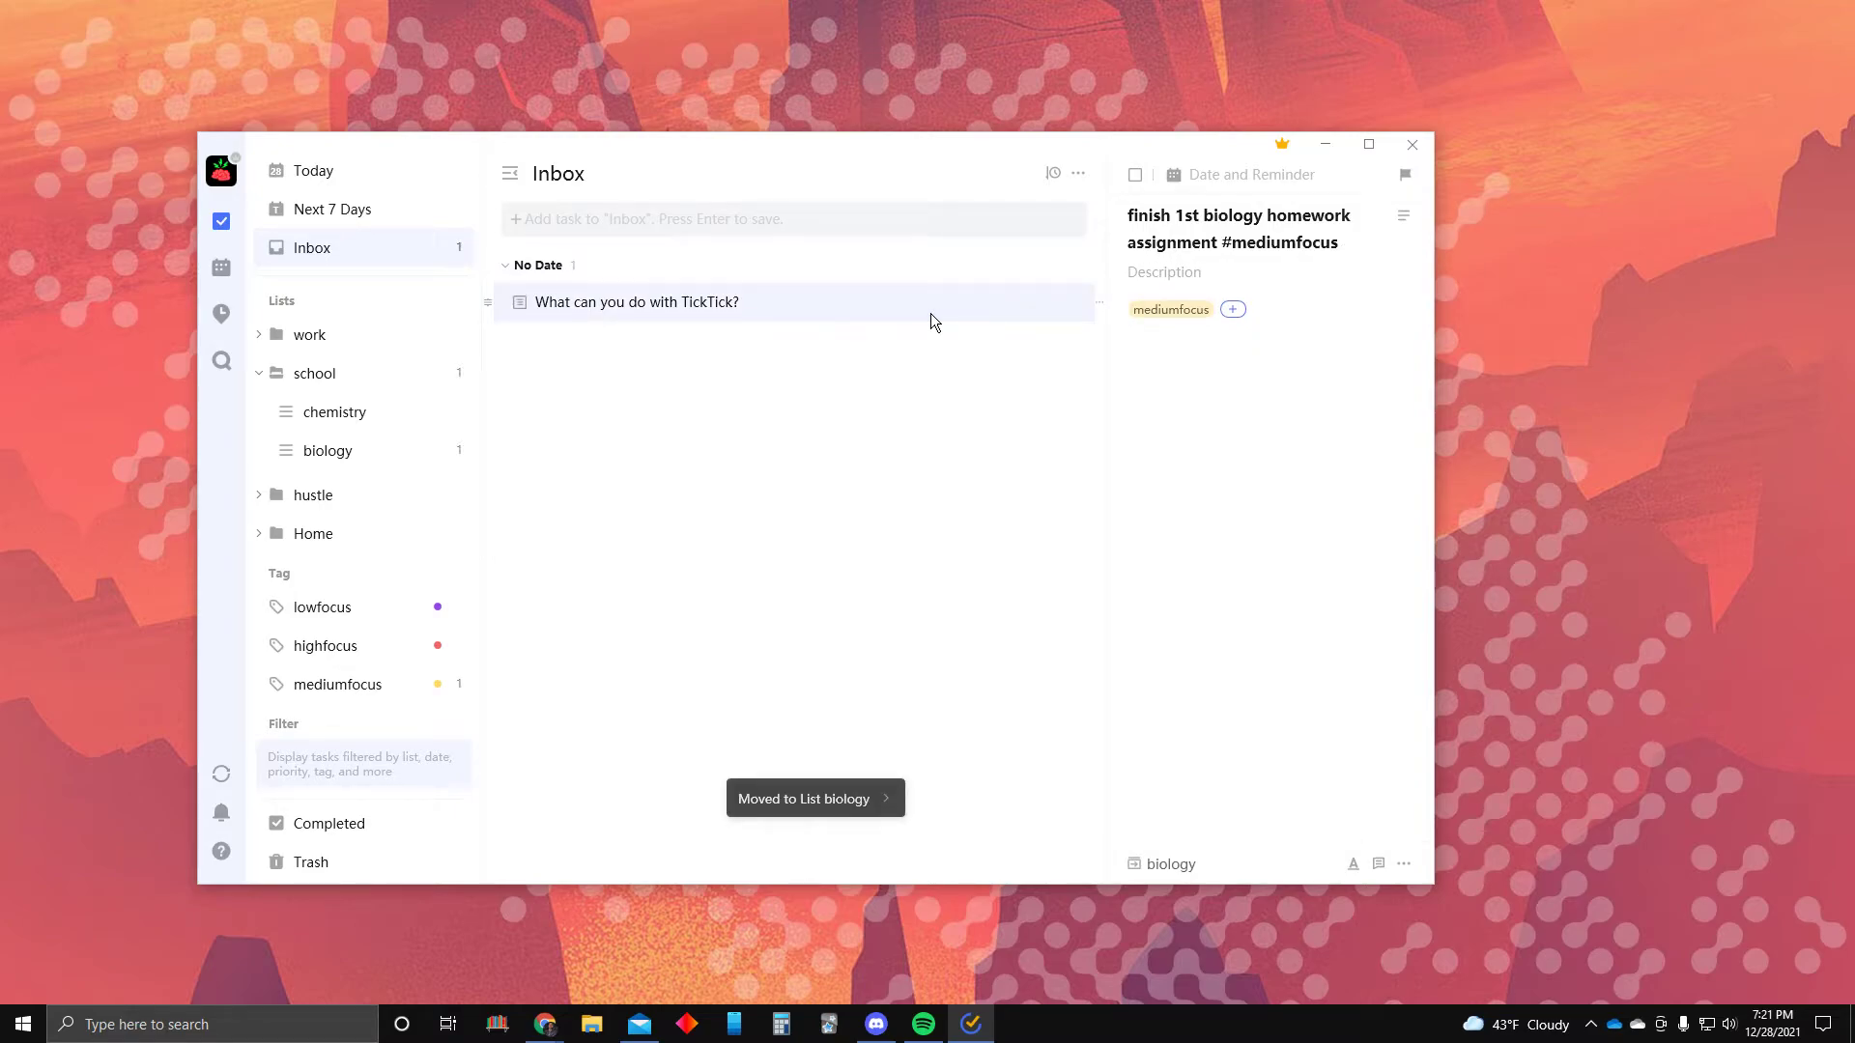
pyautogui.click(345, 455)
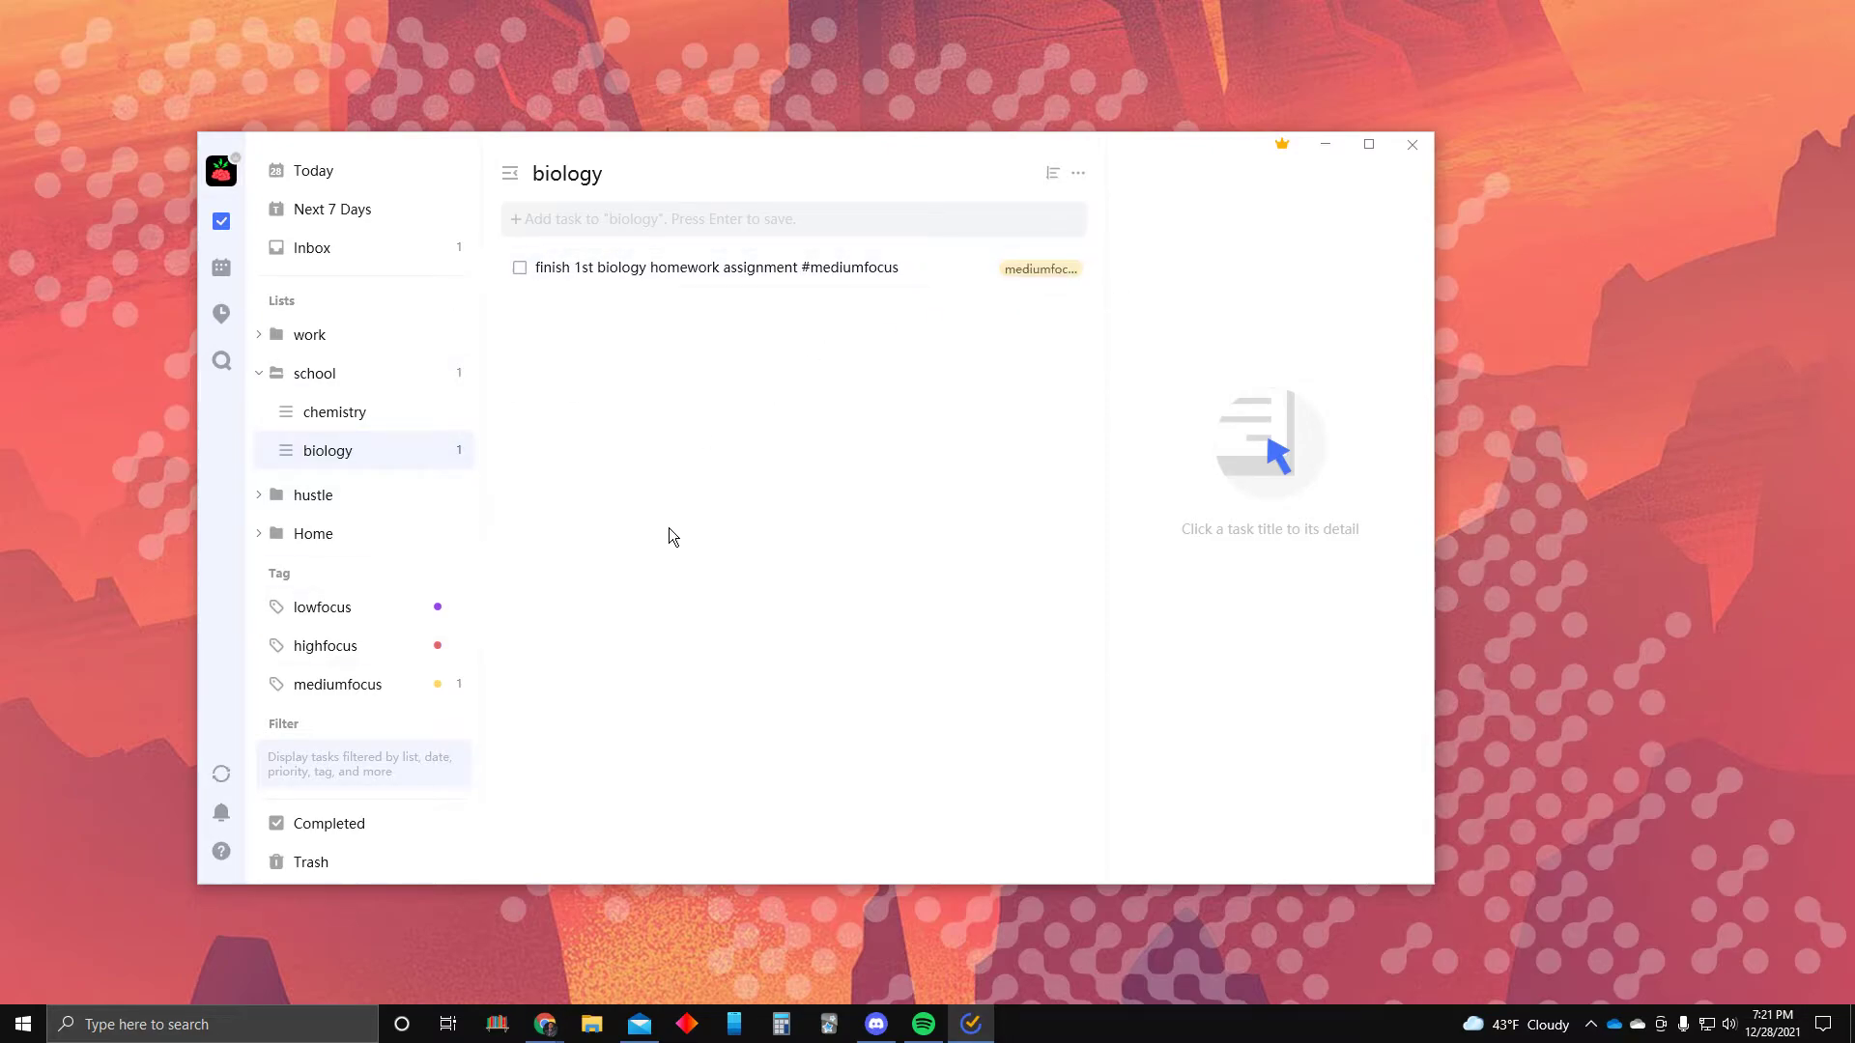
# Add 'finish 2nd chemistry homework assignment' tagged highfocus to the chemistry list from the school folder
pyautogui.click(261, 374)
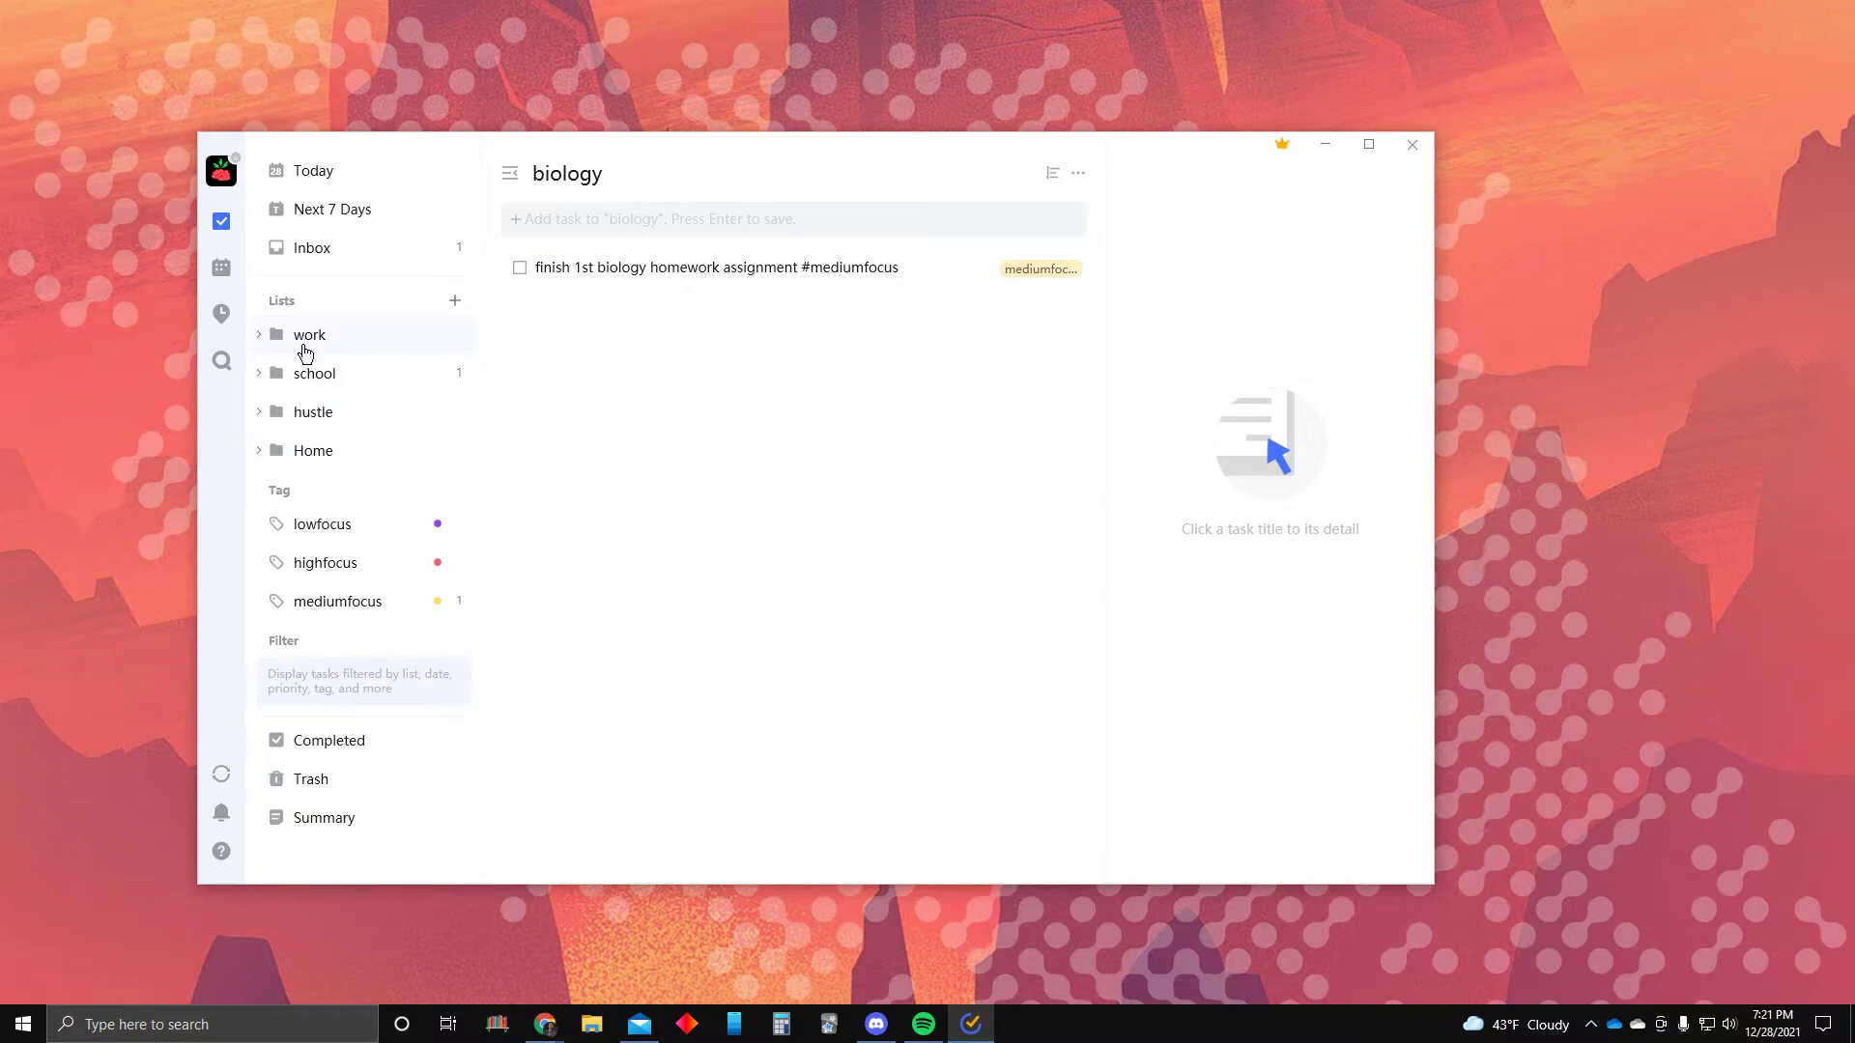
pyautogui.click(306, 377)
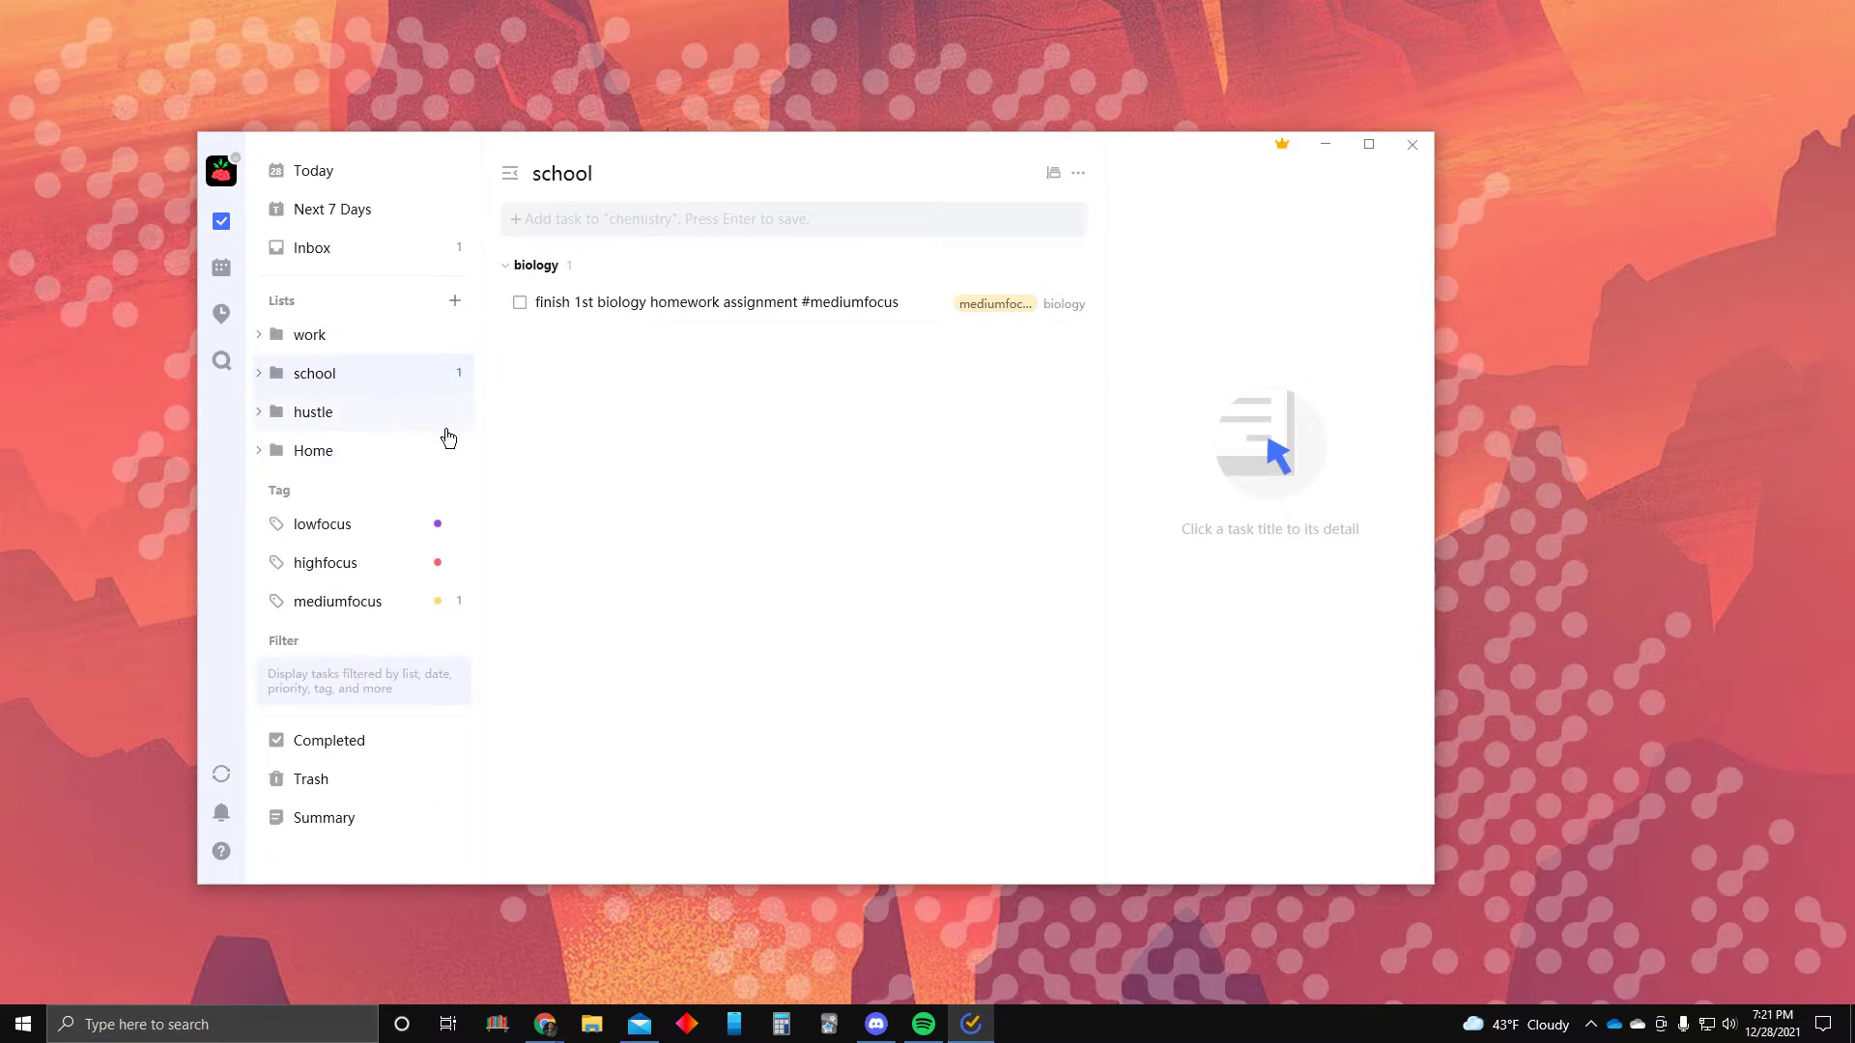
pyautogui.click(694, 221)
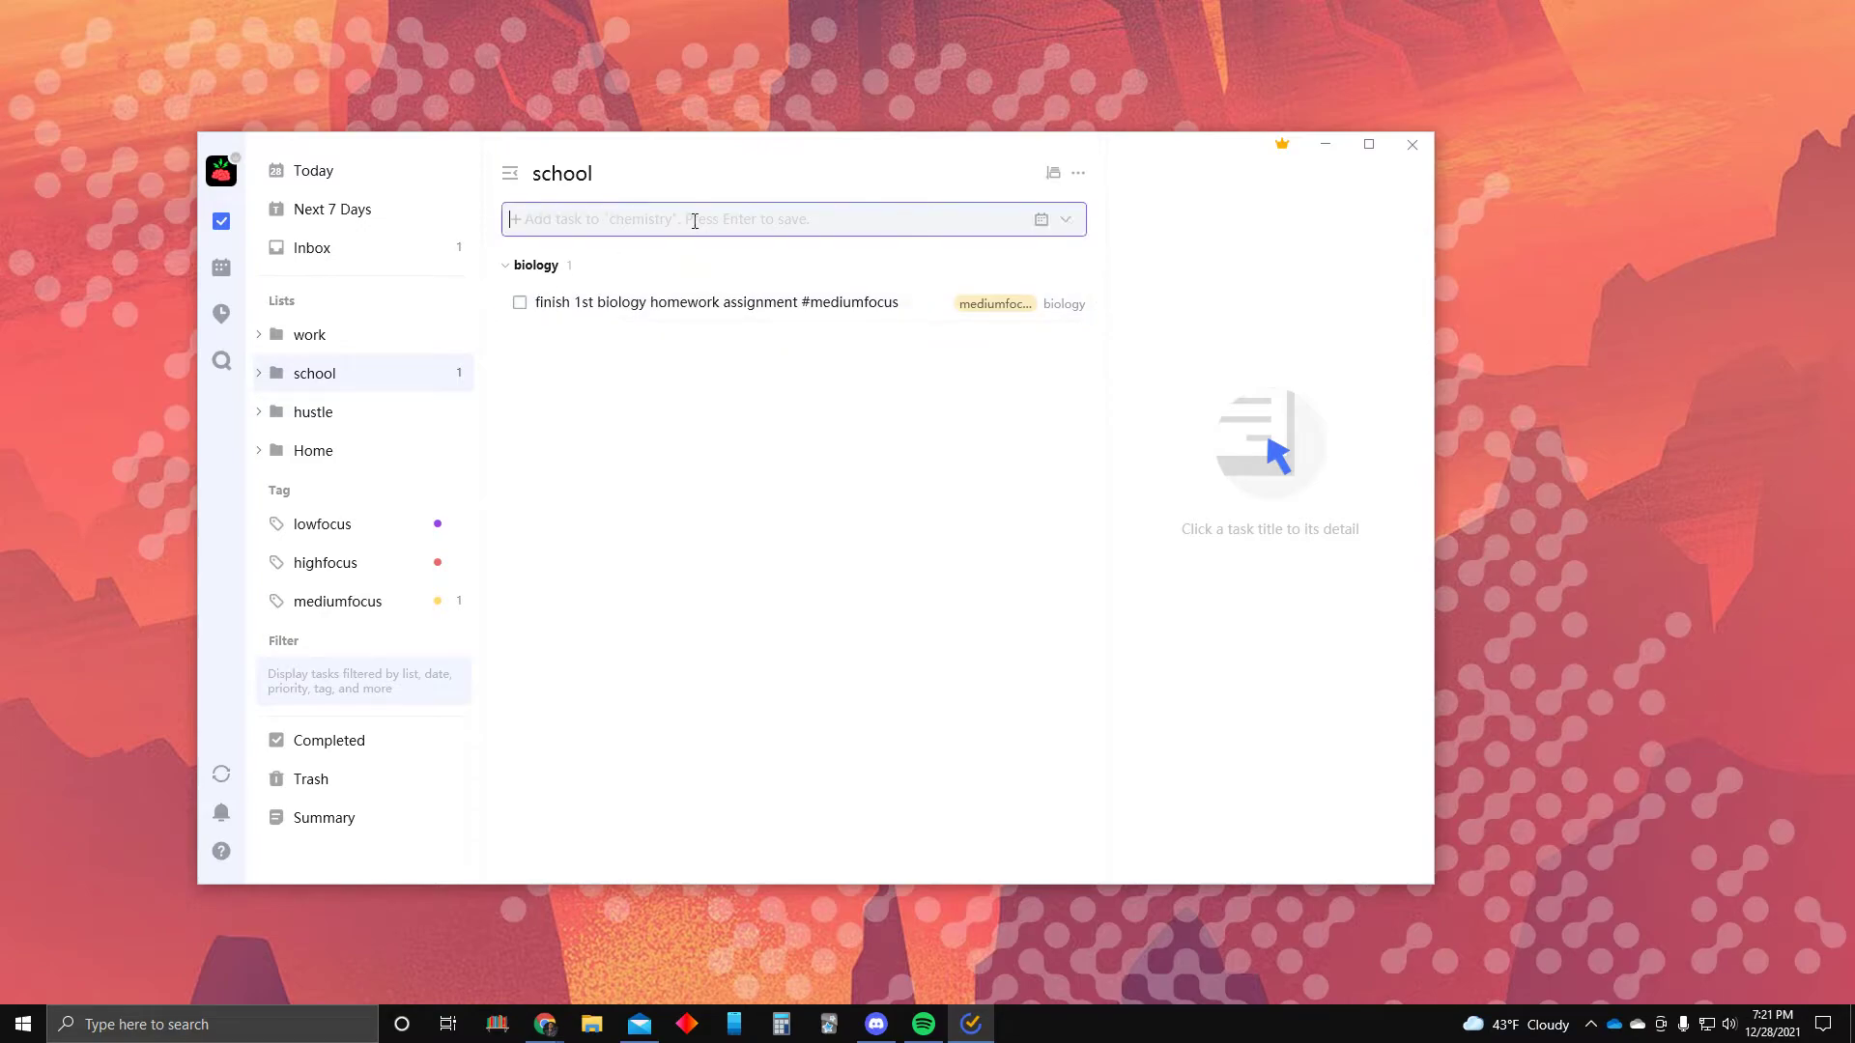
pyautogui.write('finish 2nd chemistry homework assignment #h')
pyautogui.press('Return')
pyautogui.write('!')
pyautogui.press('BackSpace')
pyautogui.write('~chemis')
pyautogui.press('Return')
pyautogui.press('Return')
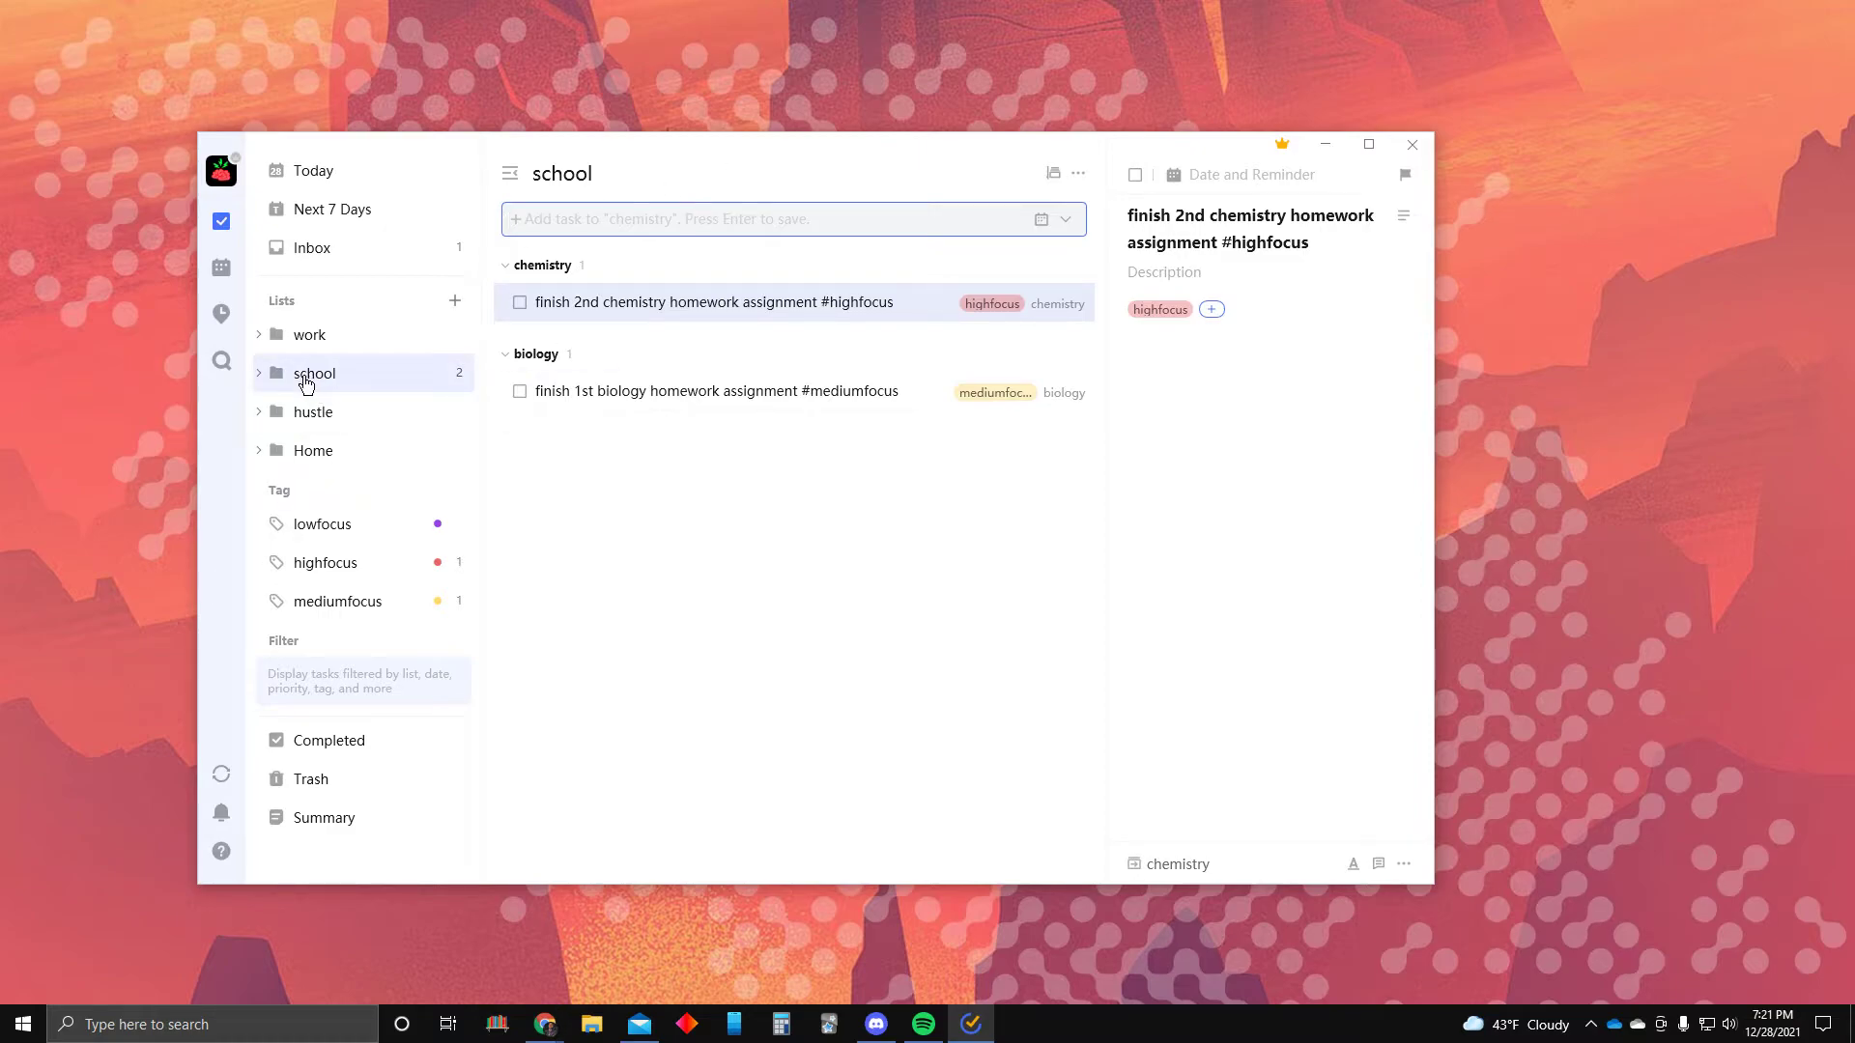
# Glance at the hustle folder, return to the school folder view, and nudge the window
pyautogui.click(344, 412)
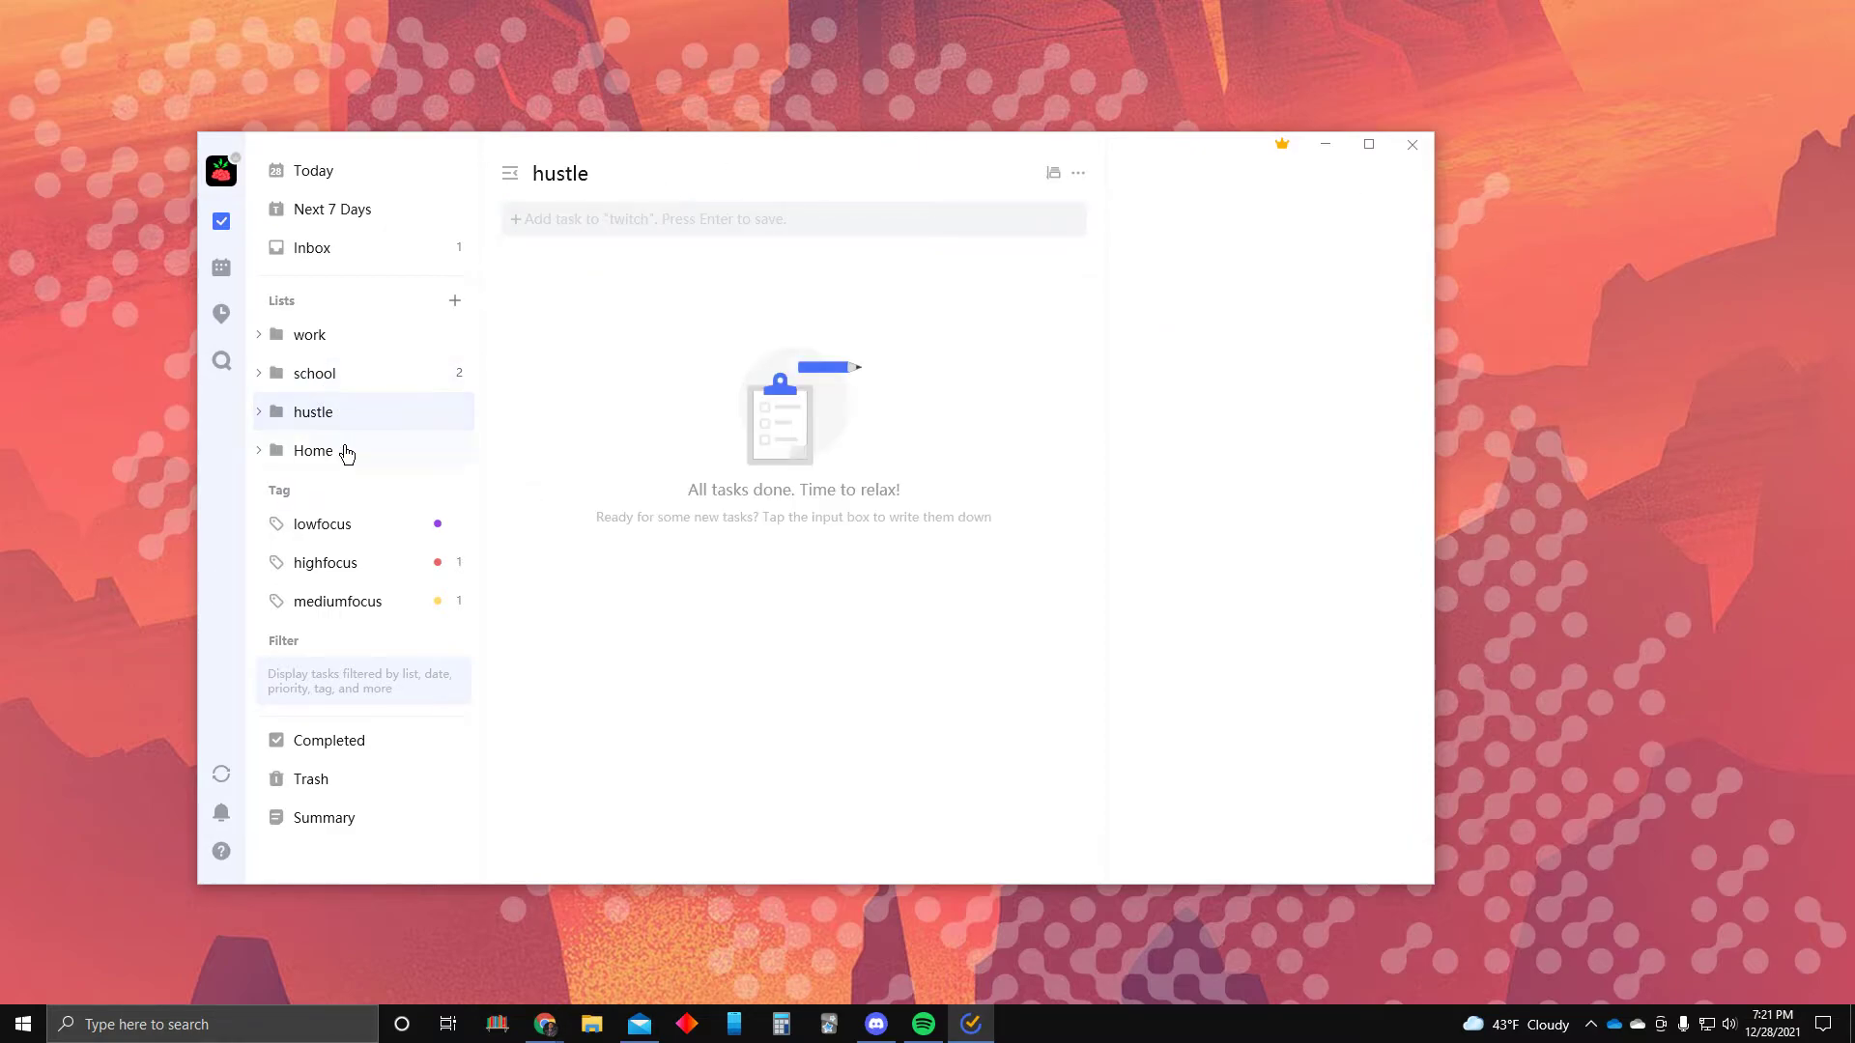
pyautogui.click(344, 381)
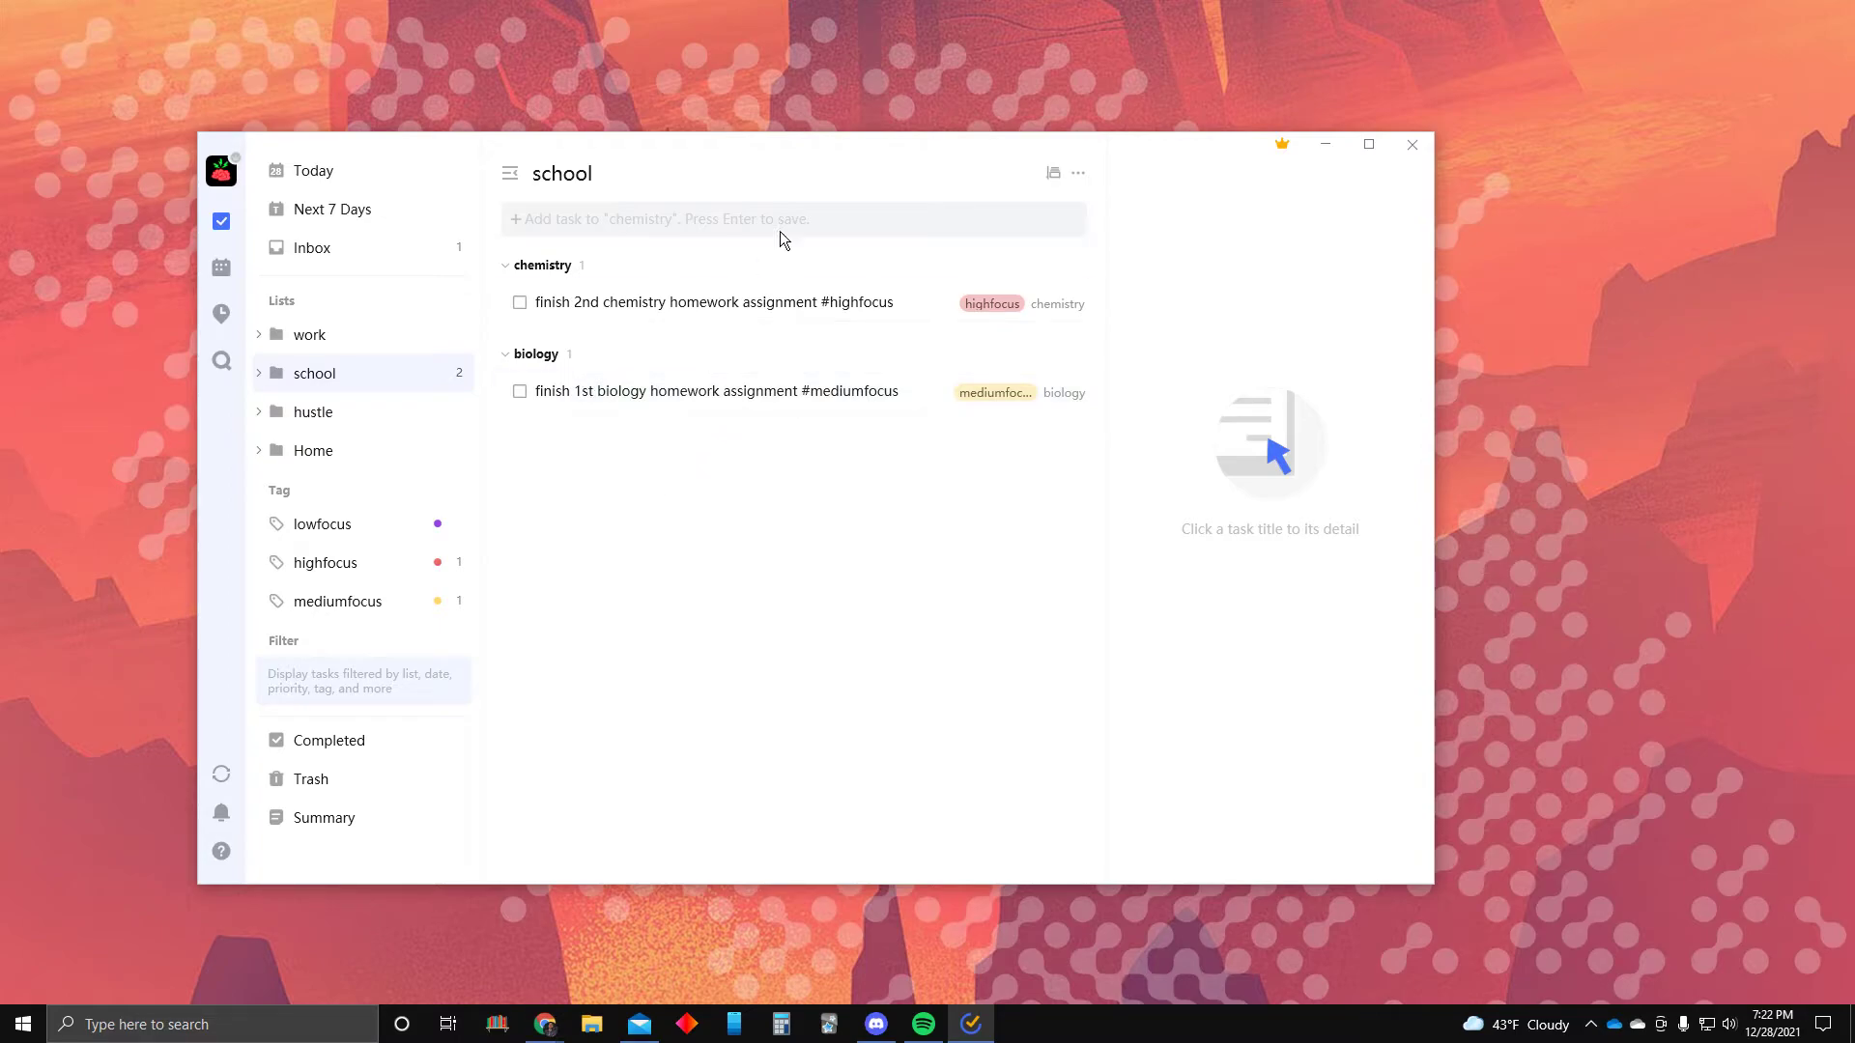
pyautogui.moveTo(802, 147); pyautogui.dragTo(819, 142)
# Switch the app theme to Dark and save it
pyautogui.click(239, 164)
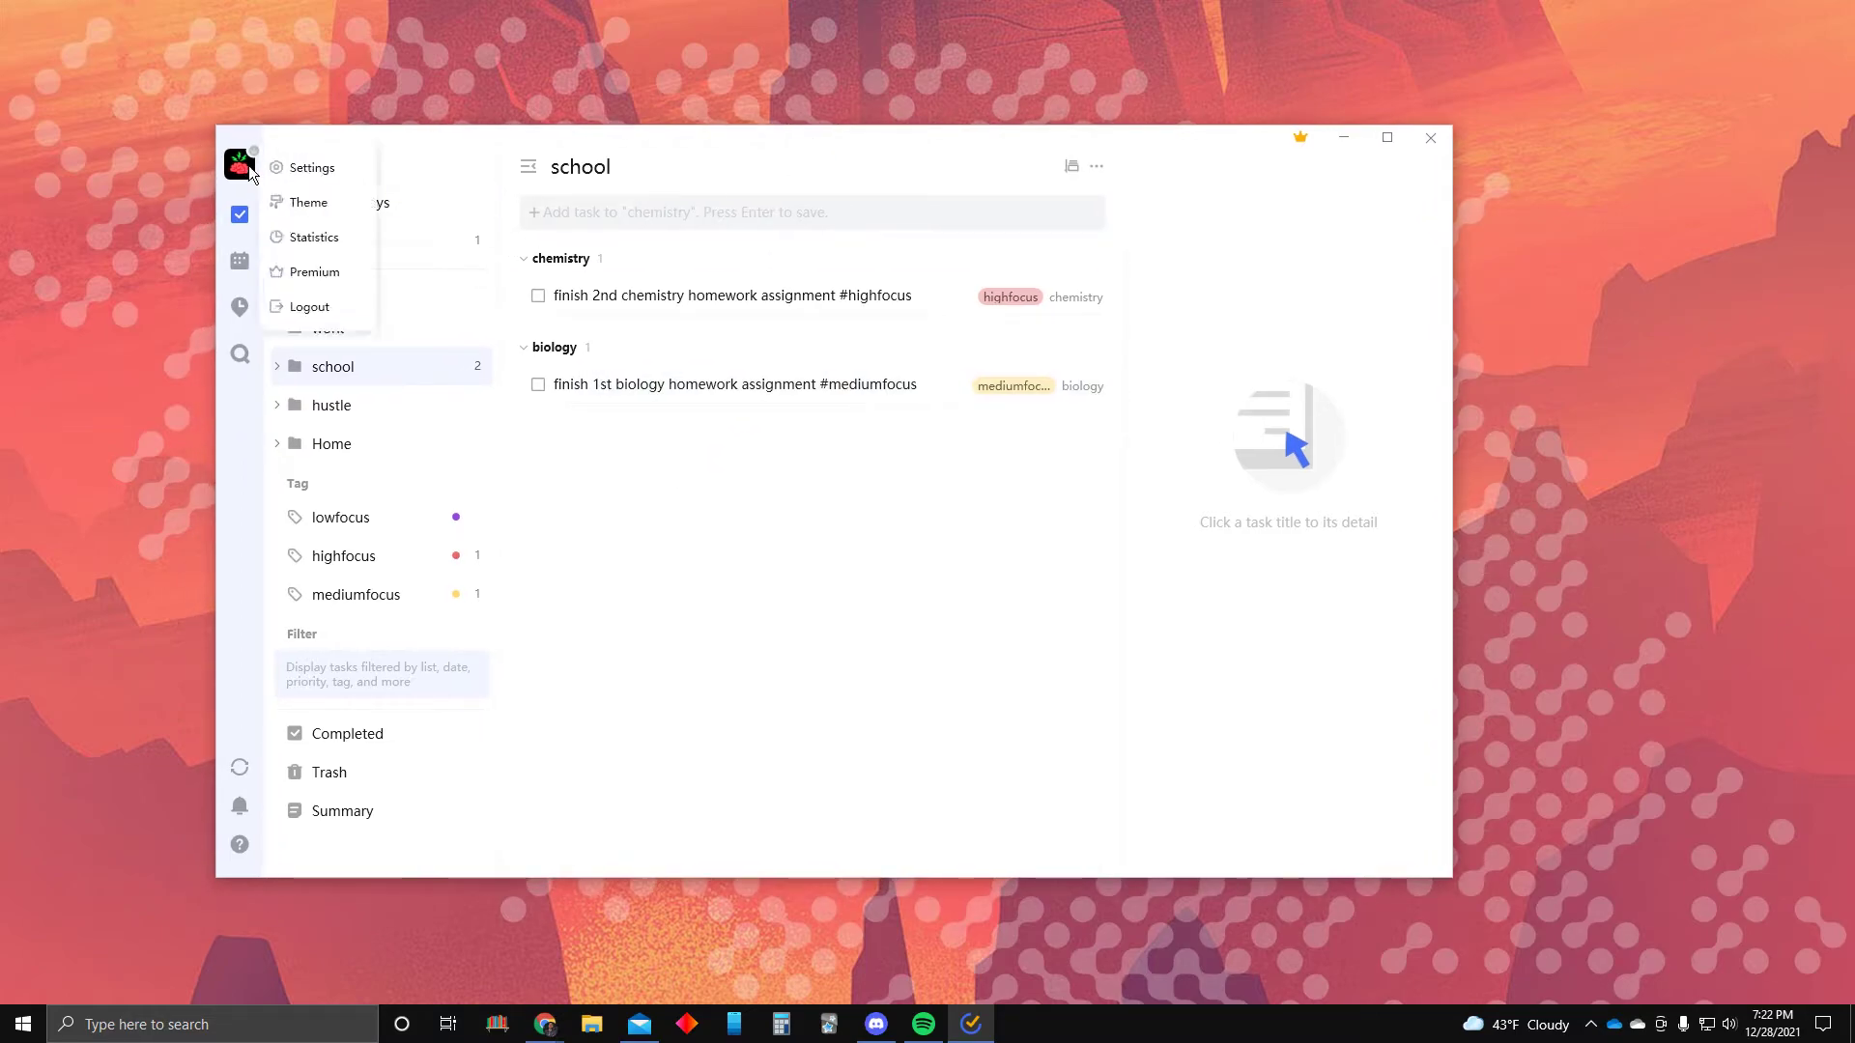
pyautogui.click(323, 201)
pyautogui.click(900, 304)
pyautogui.click(942, 762)
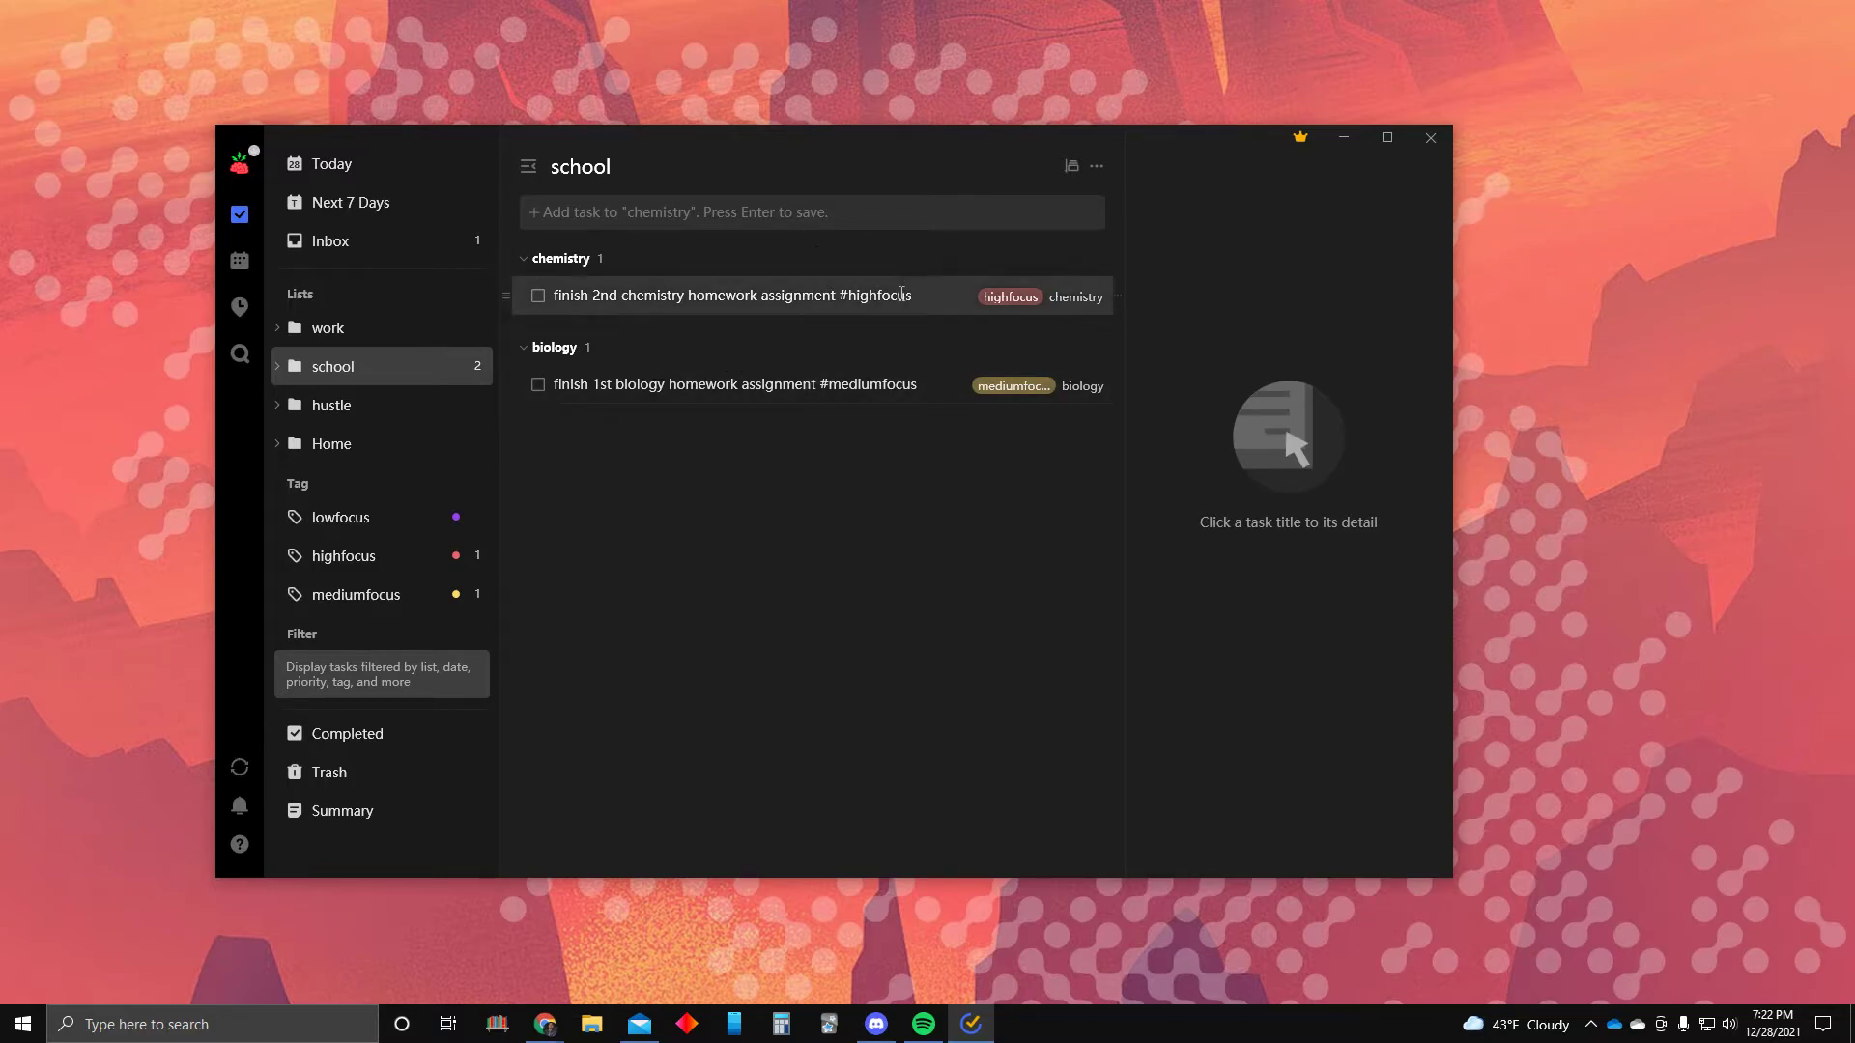
# Give the 2nd chemistry homework task High priority using !h
pyautogui.click(933, 299)
pyautogui.write('!high')
pyautogui.press('Return')
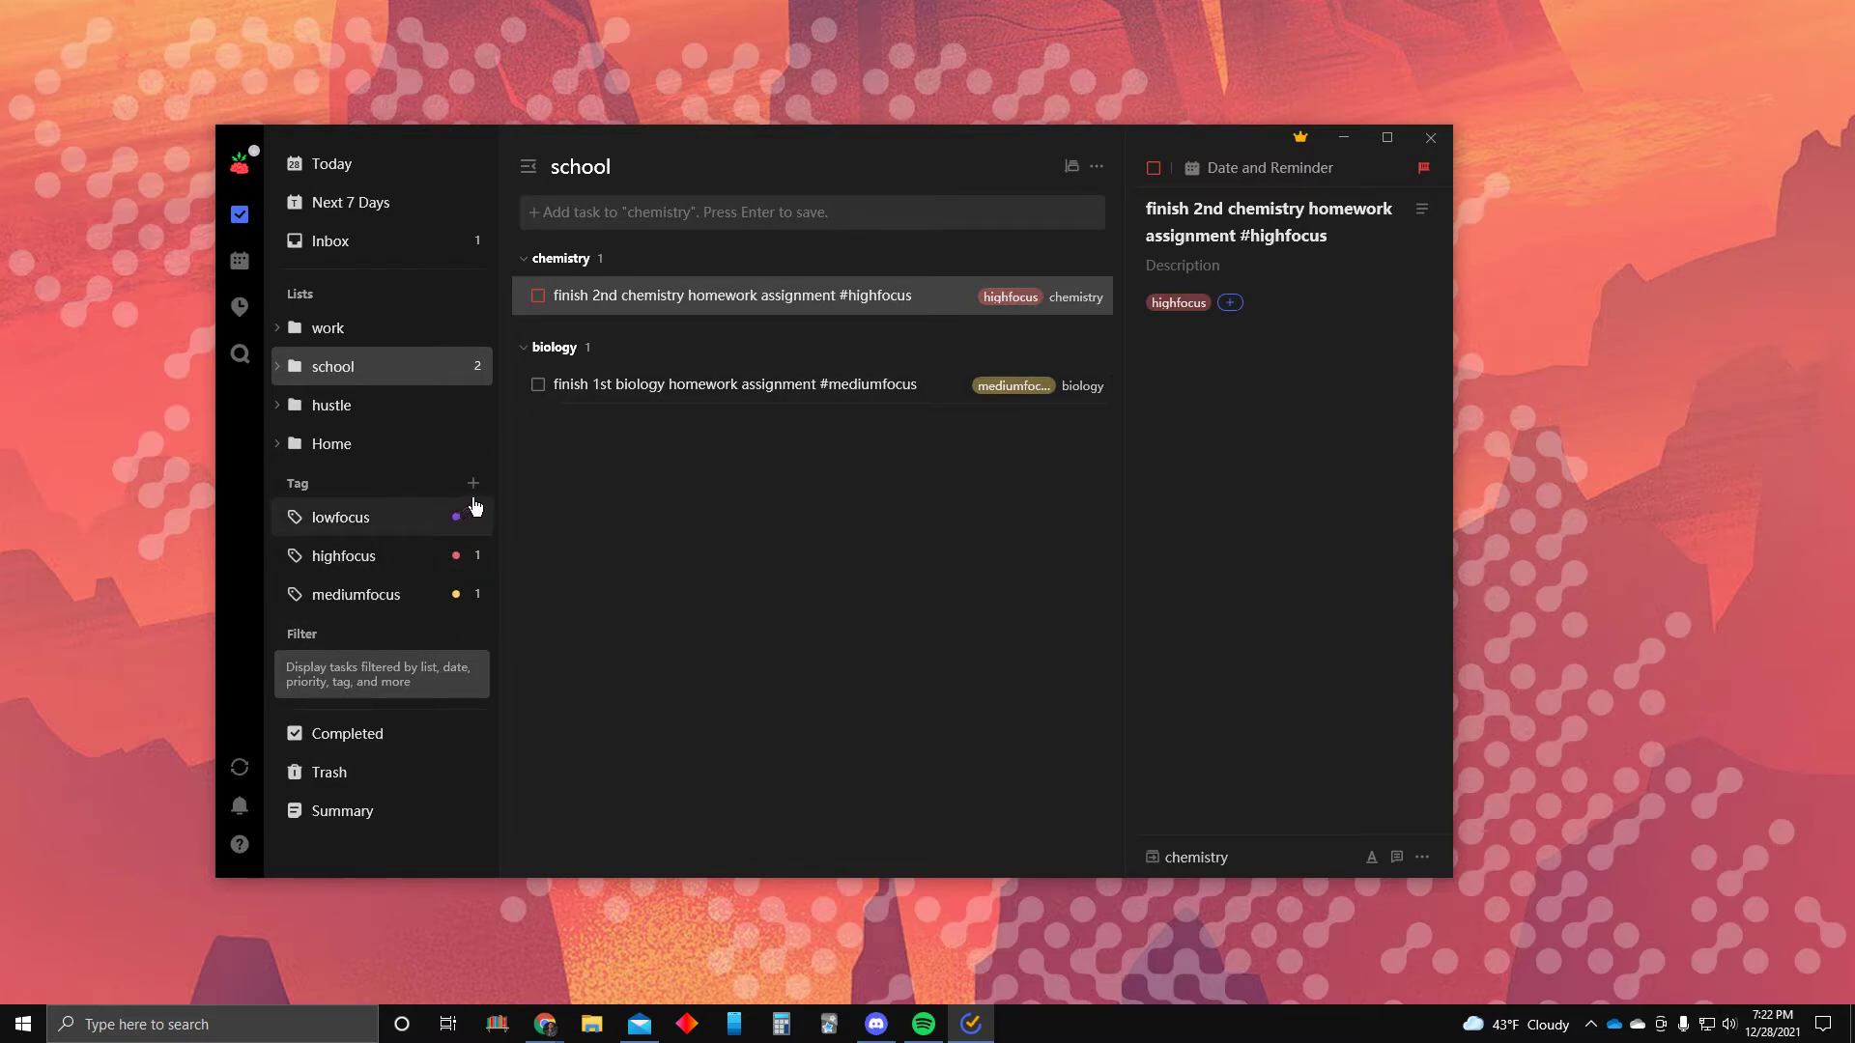
# Create a new tag named 'wait'
pyautogui.click(480, 493)
pyautogui.click(1057, 603)
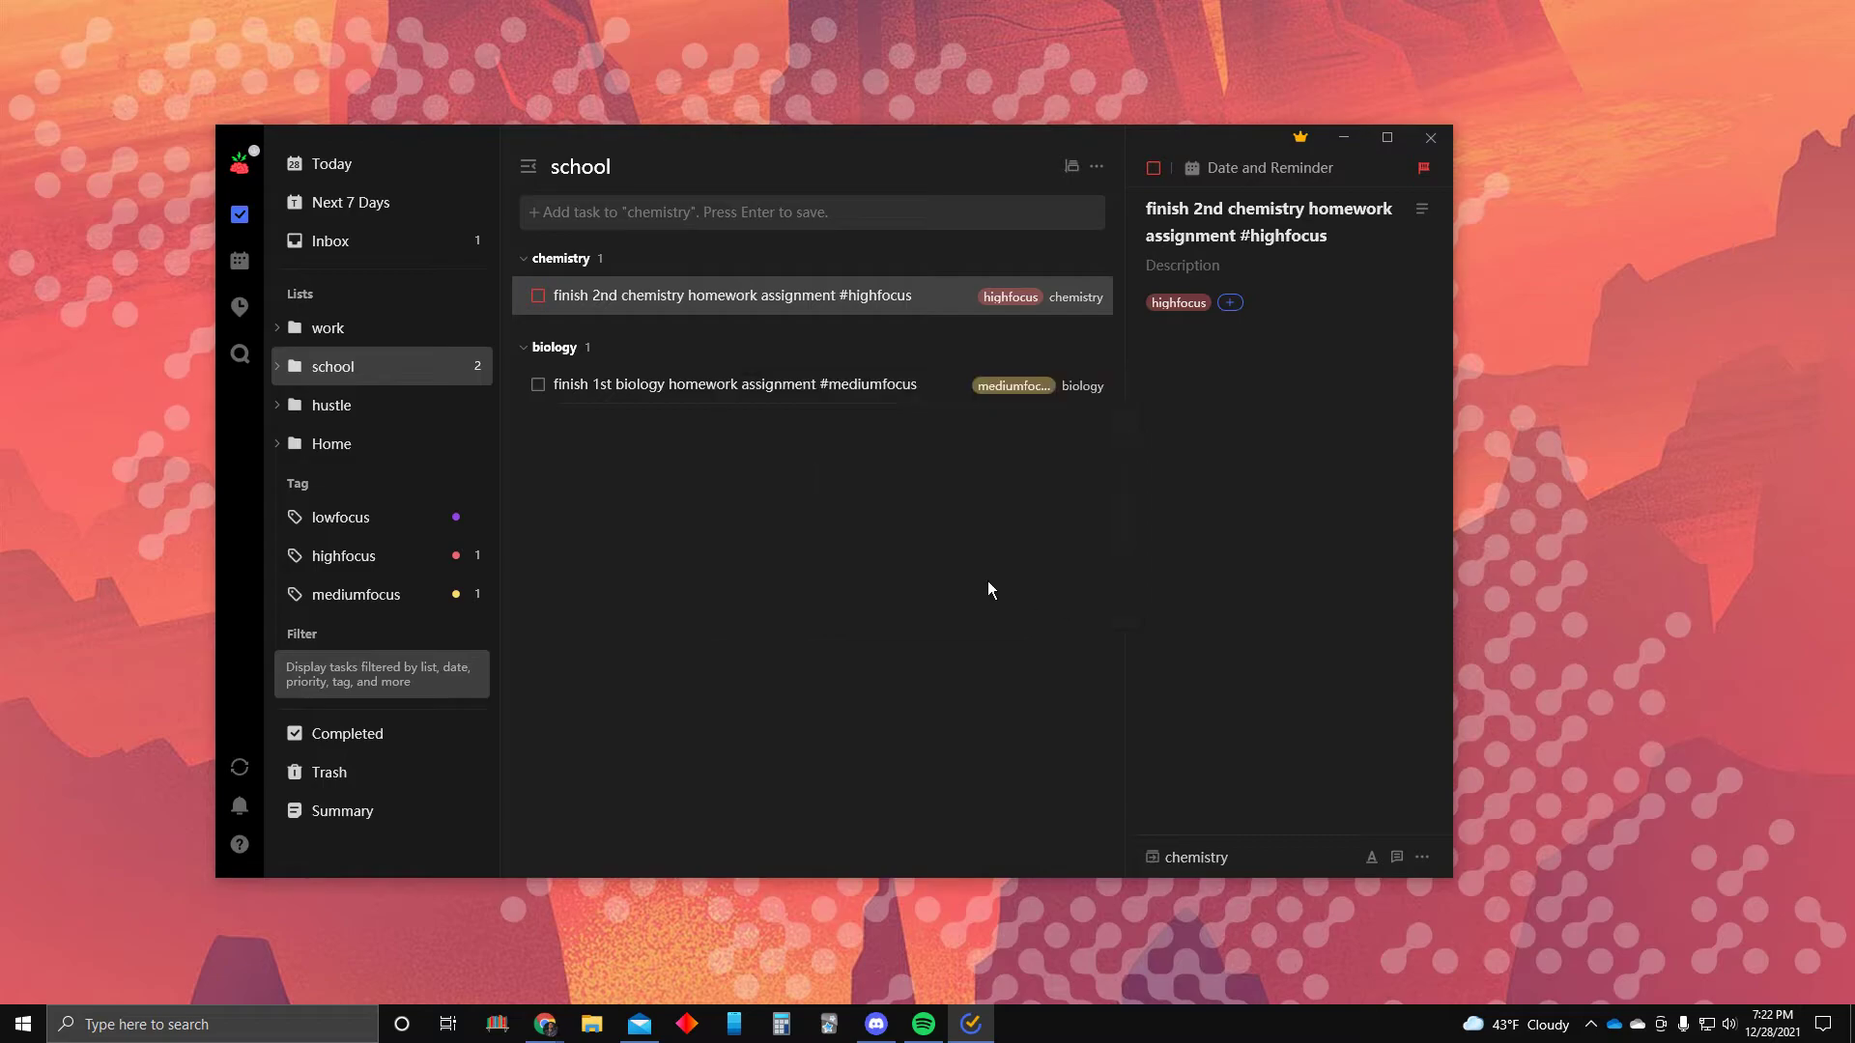
pyautogui.click(501, 490)
pyautogui.write('wait')
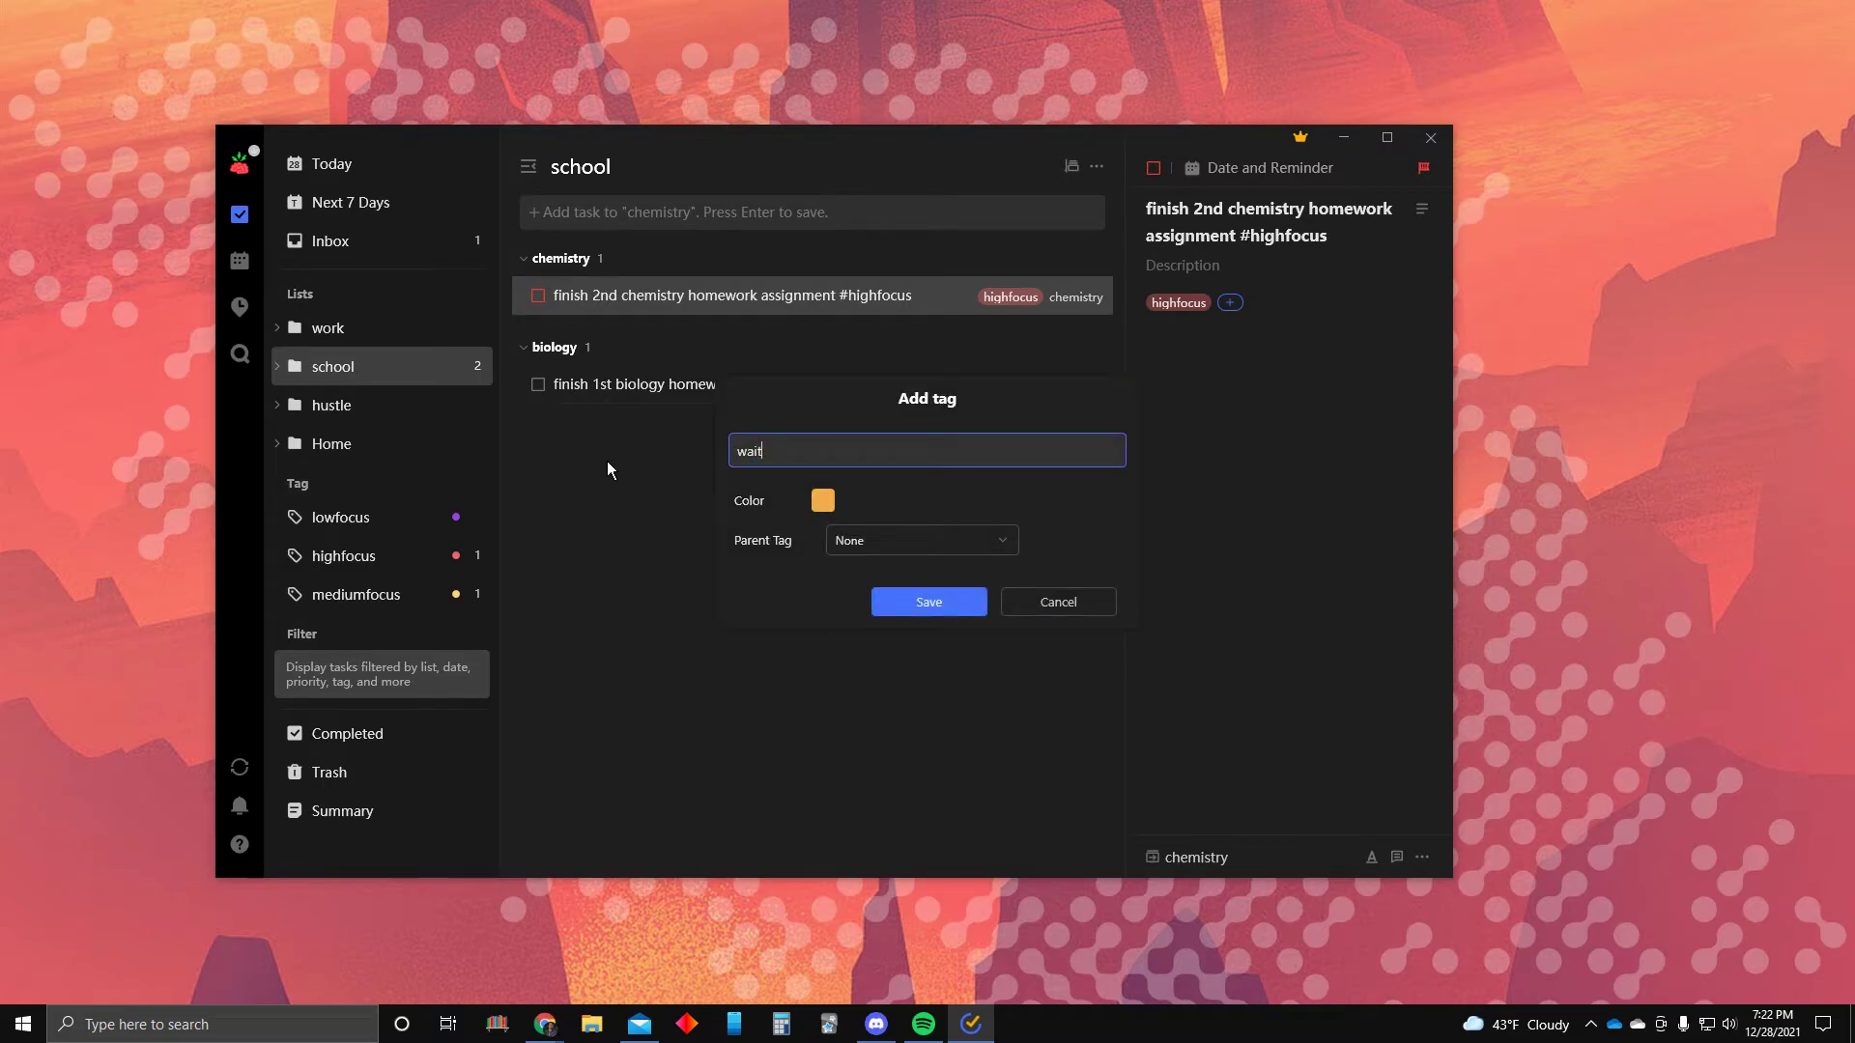
pyautogui.press('Return')
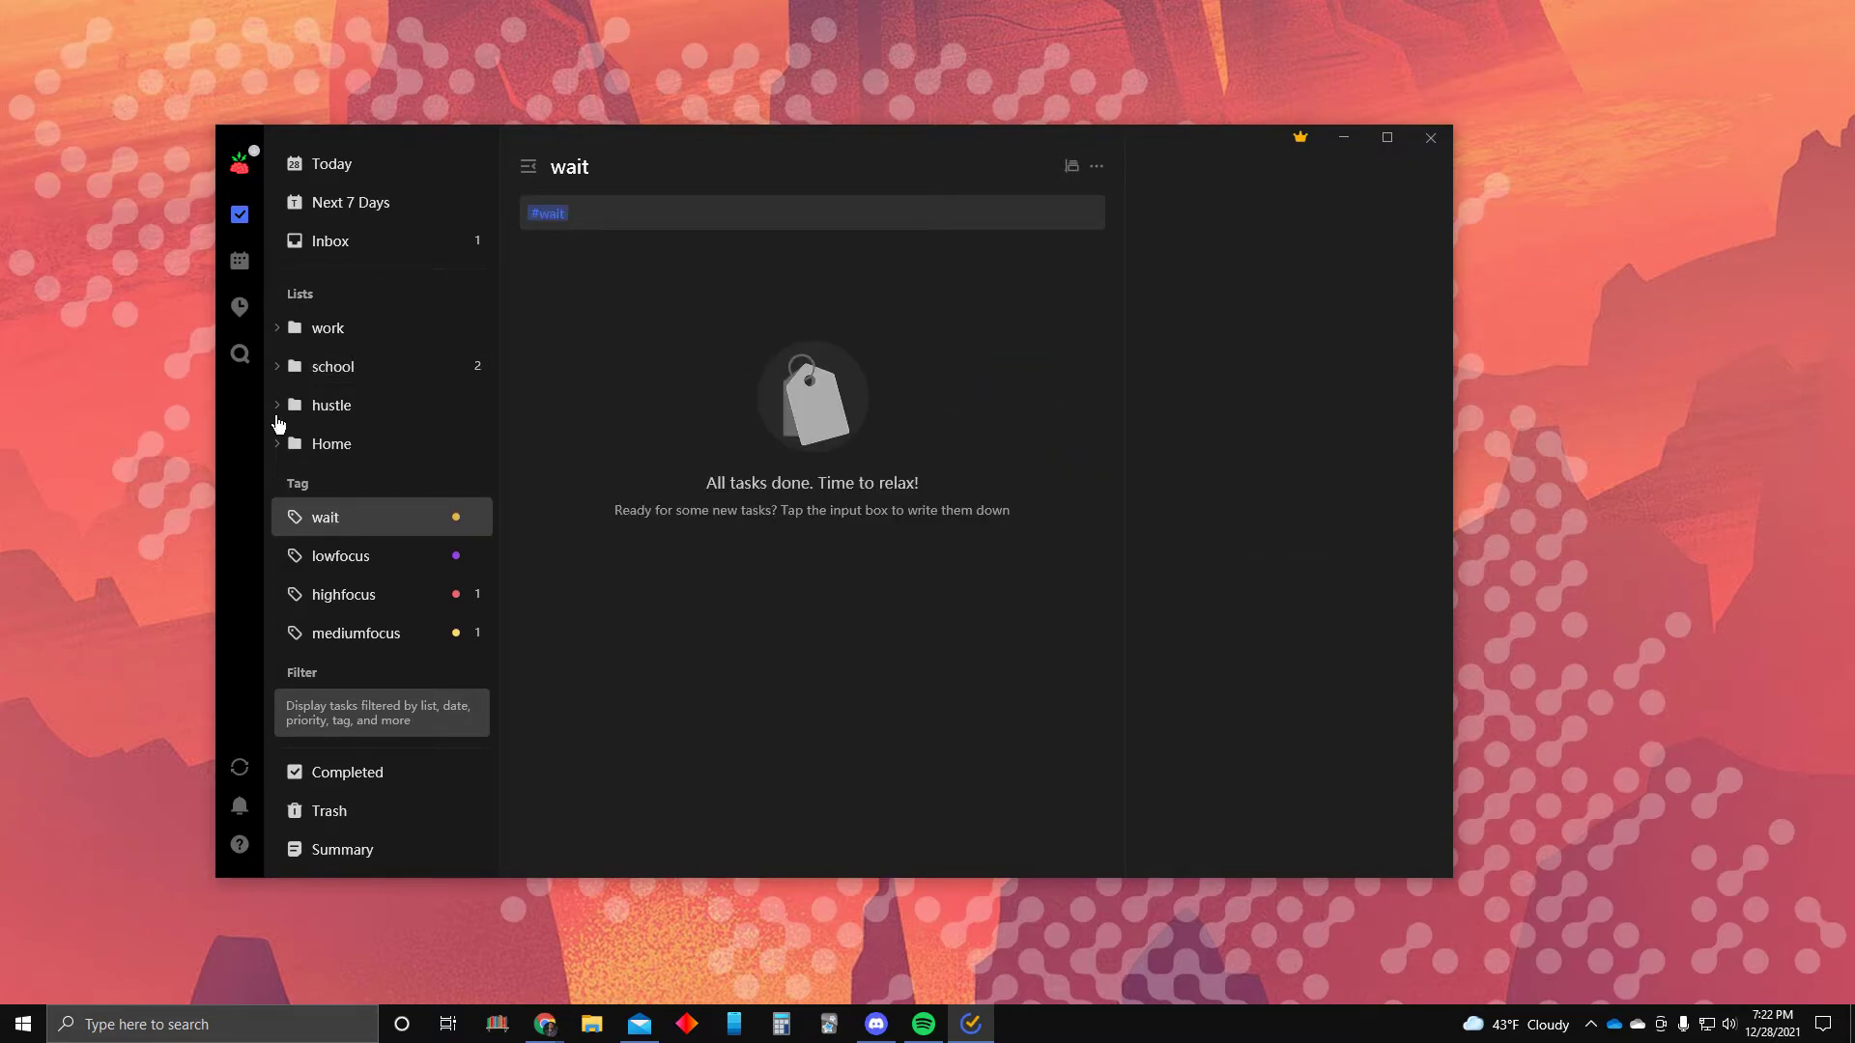
# Add 'Finish 5th chemistry assignment' tagged wait and lowfocus to the chemistry list via the school folder
pyautogui.click(382, 372)
pyautogui.click(754, 212)
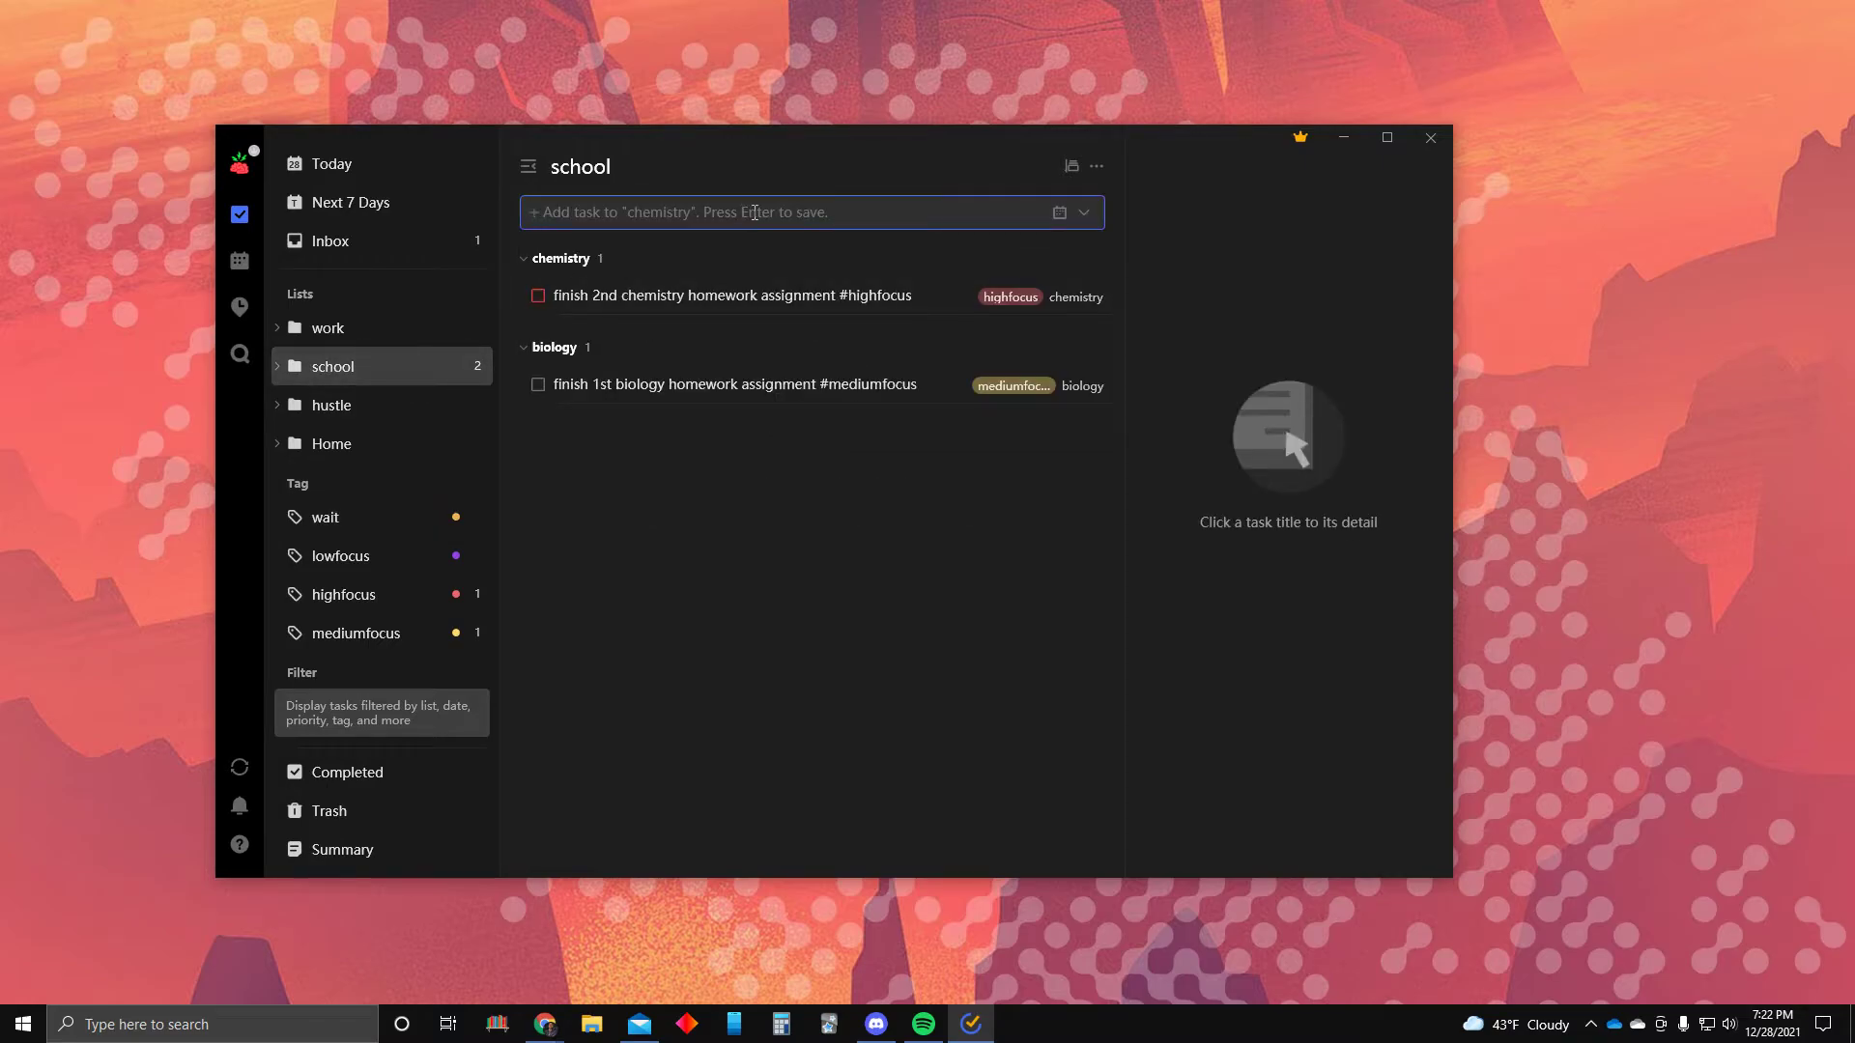
pyautogui.write('F')
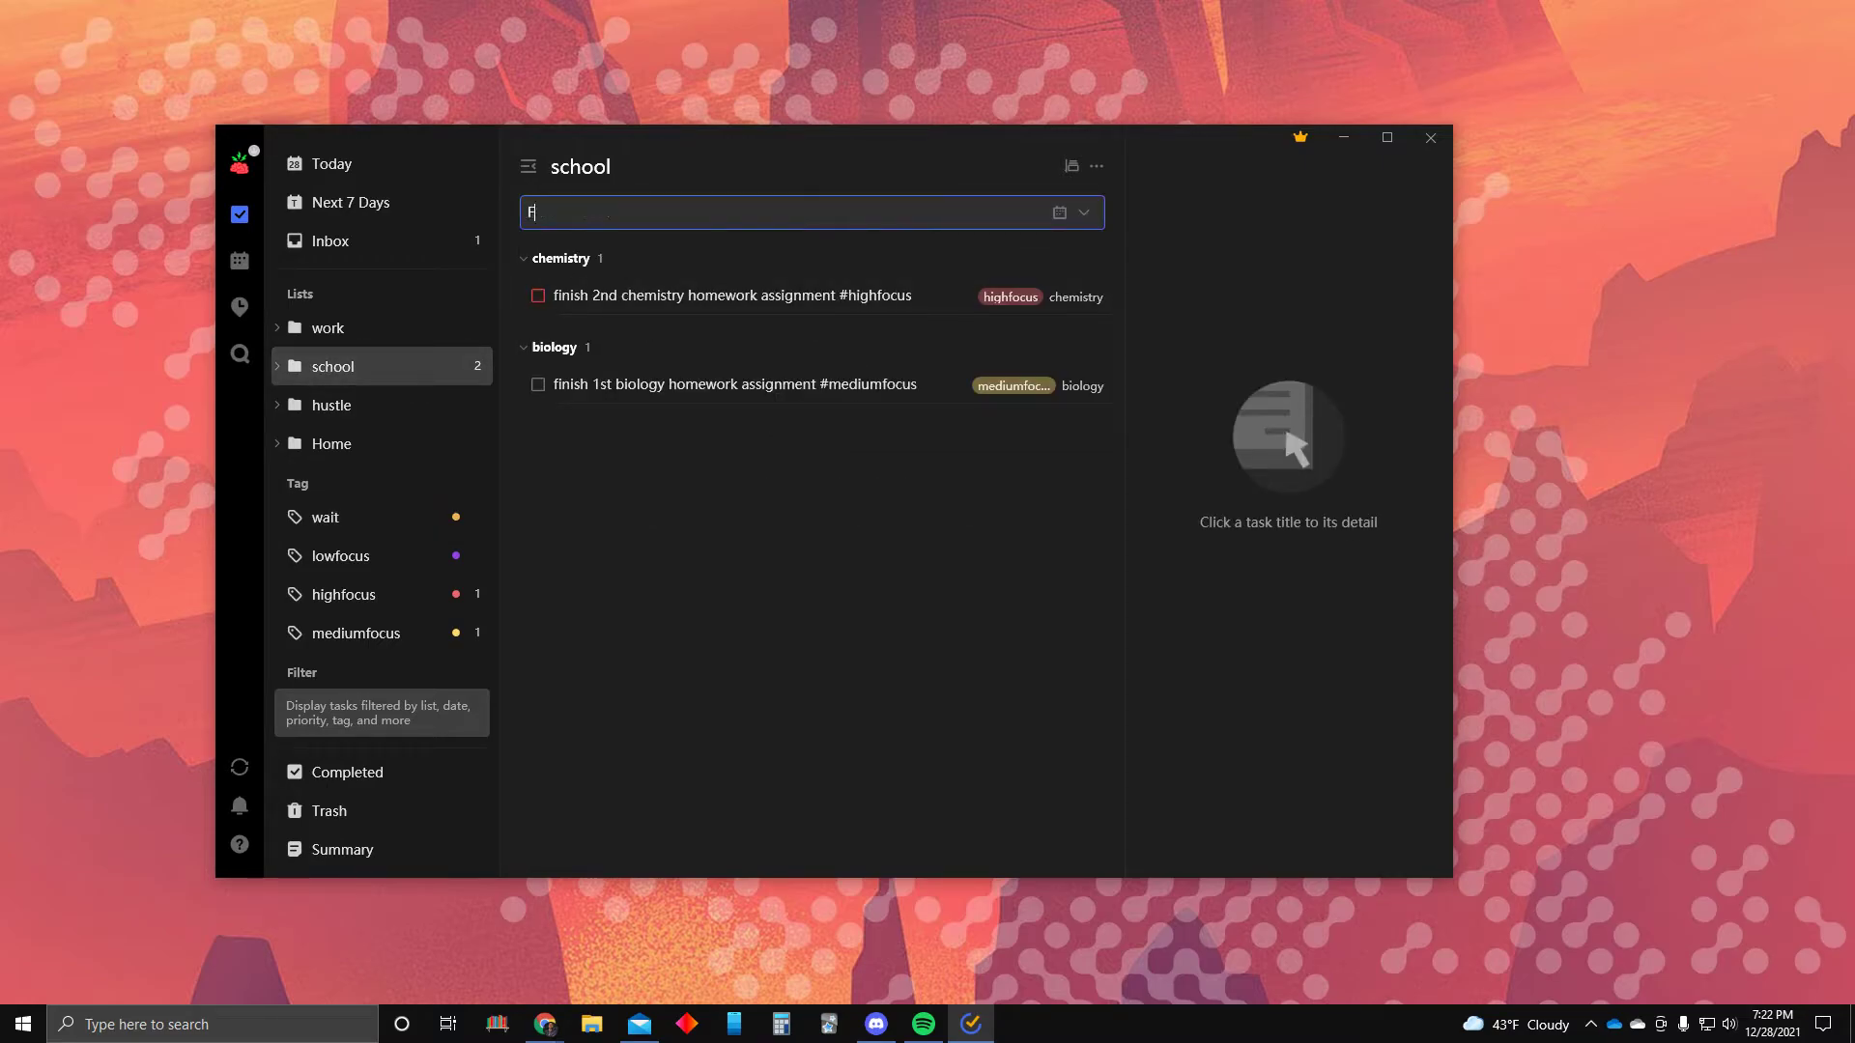
pyautogui.write('inish 5th chemistry assignment #')
pyautogui.press('Return')
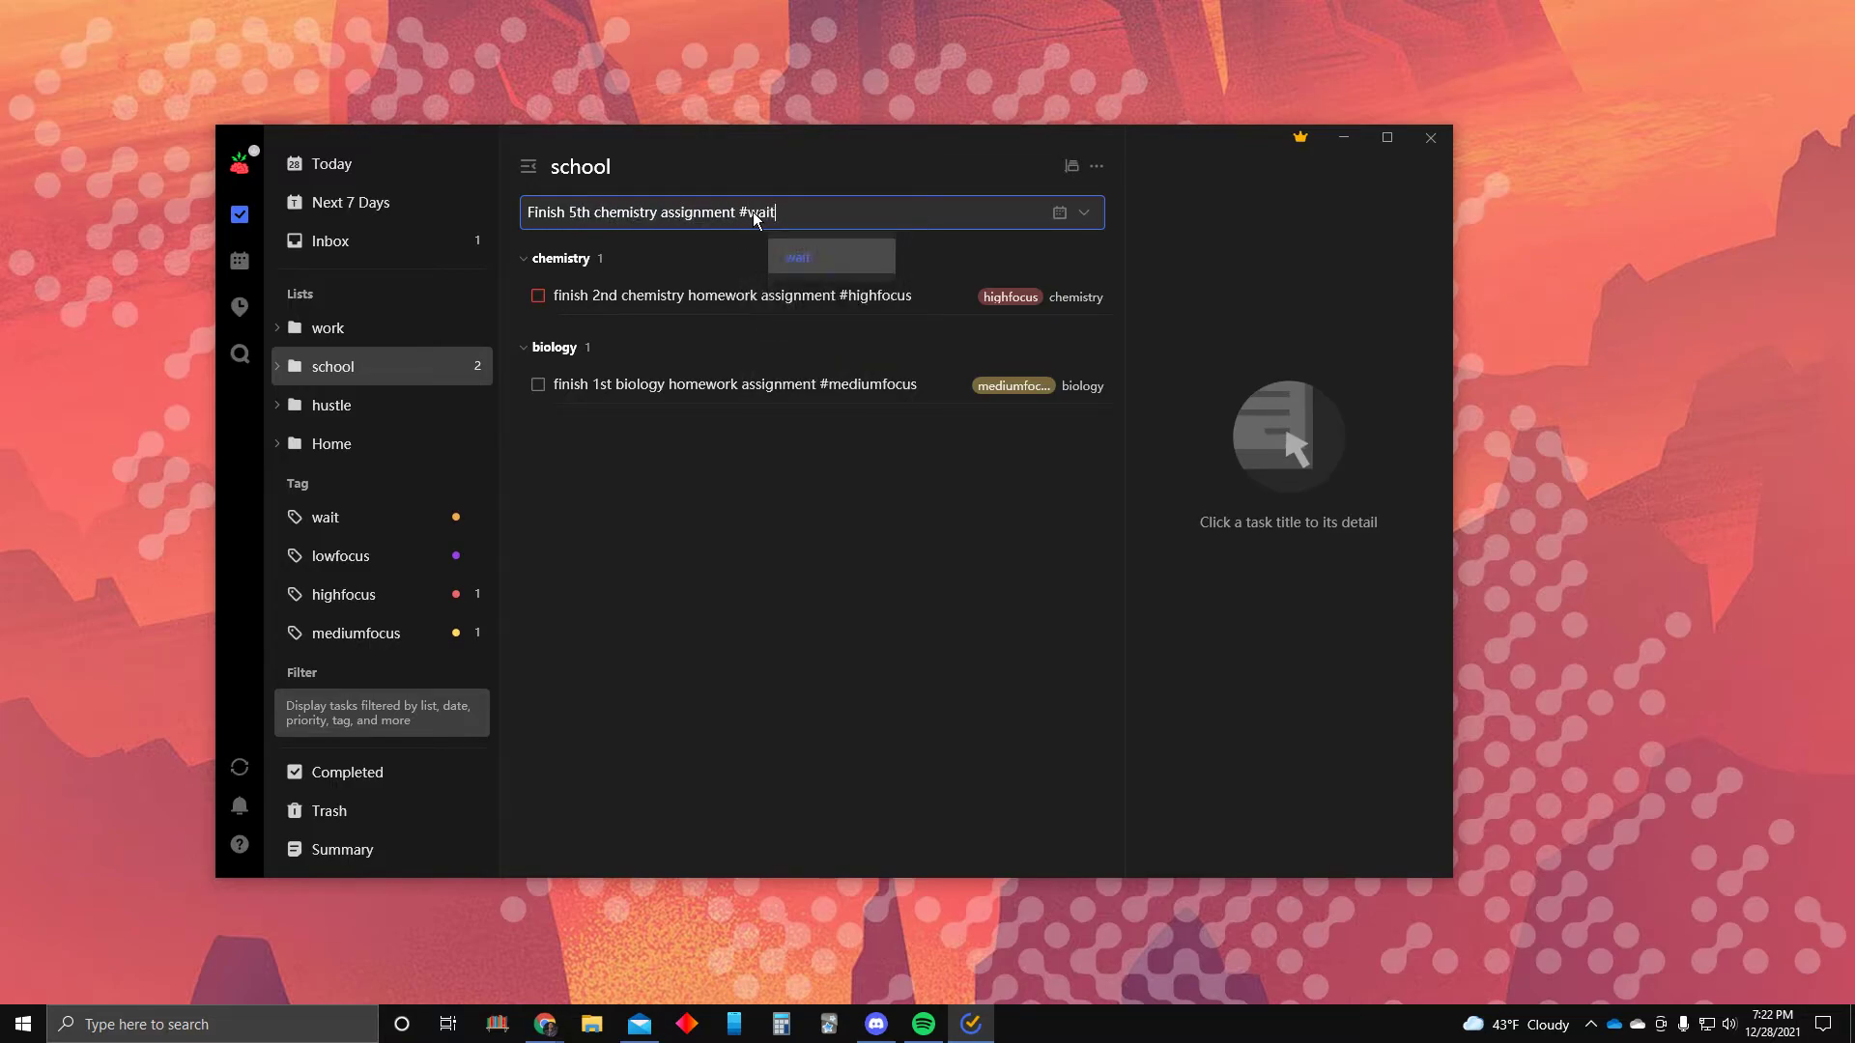
pyautogui.write('#')
pyautogui.press('BackSpace')
pyautogui.write('#')
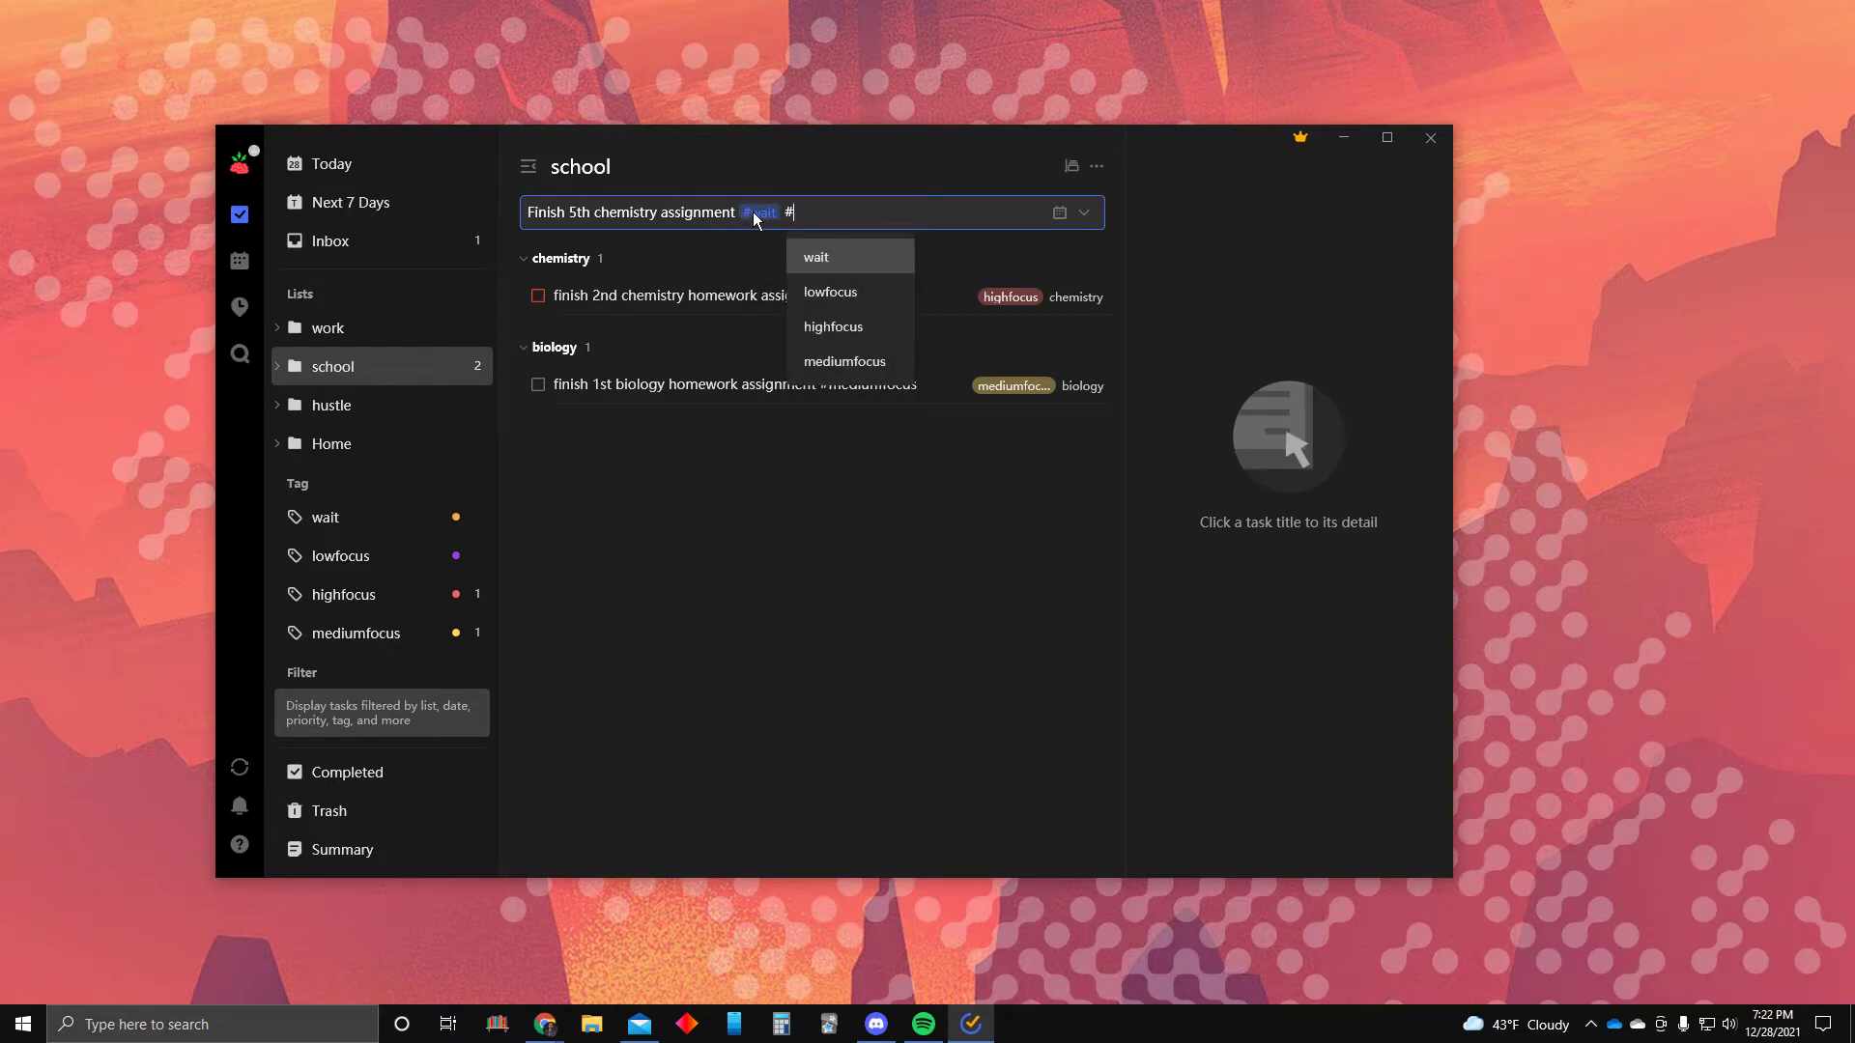
pyautogui.write('lowfocus')
pyautogui.press('Return')
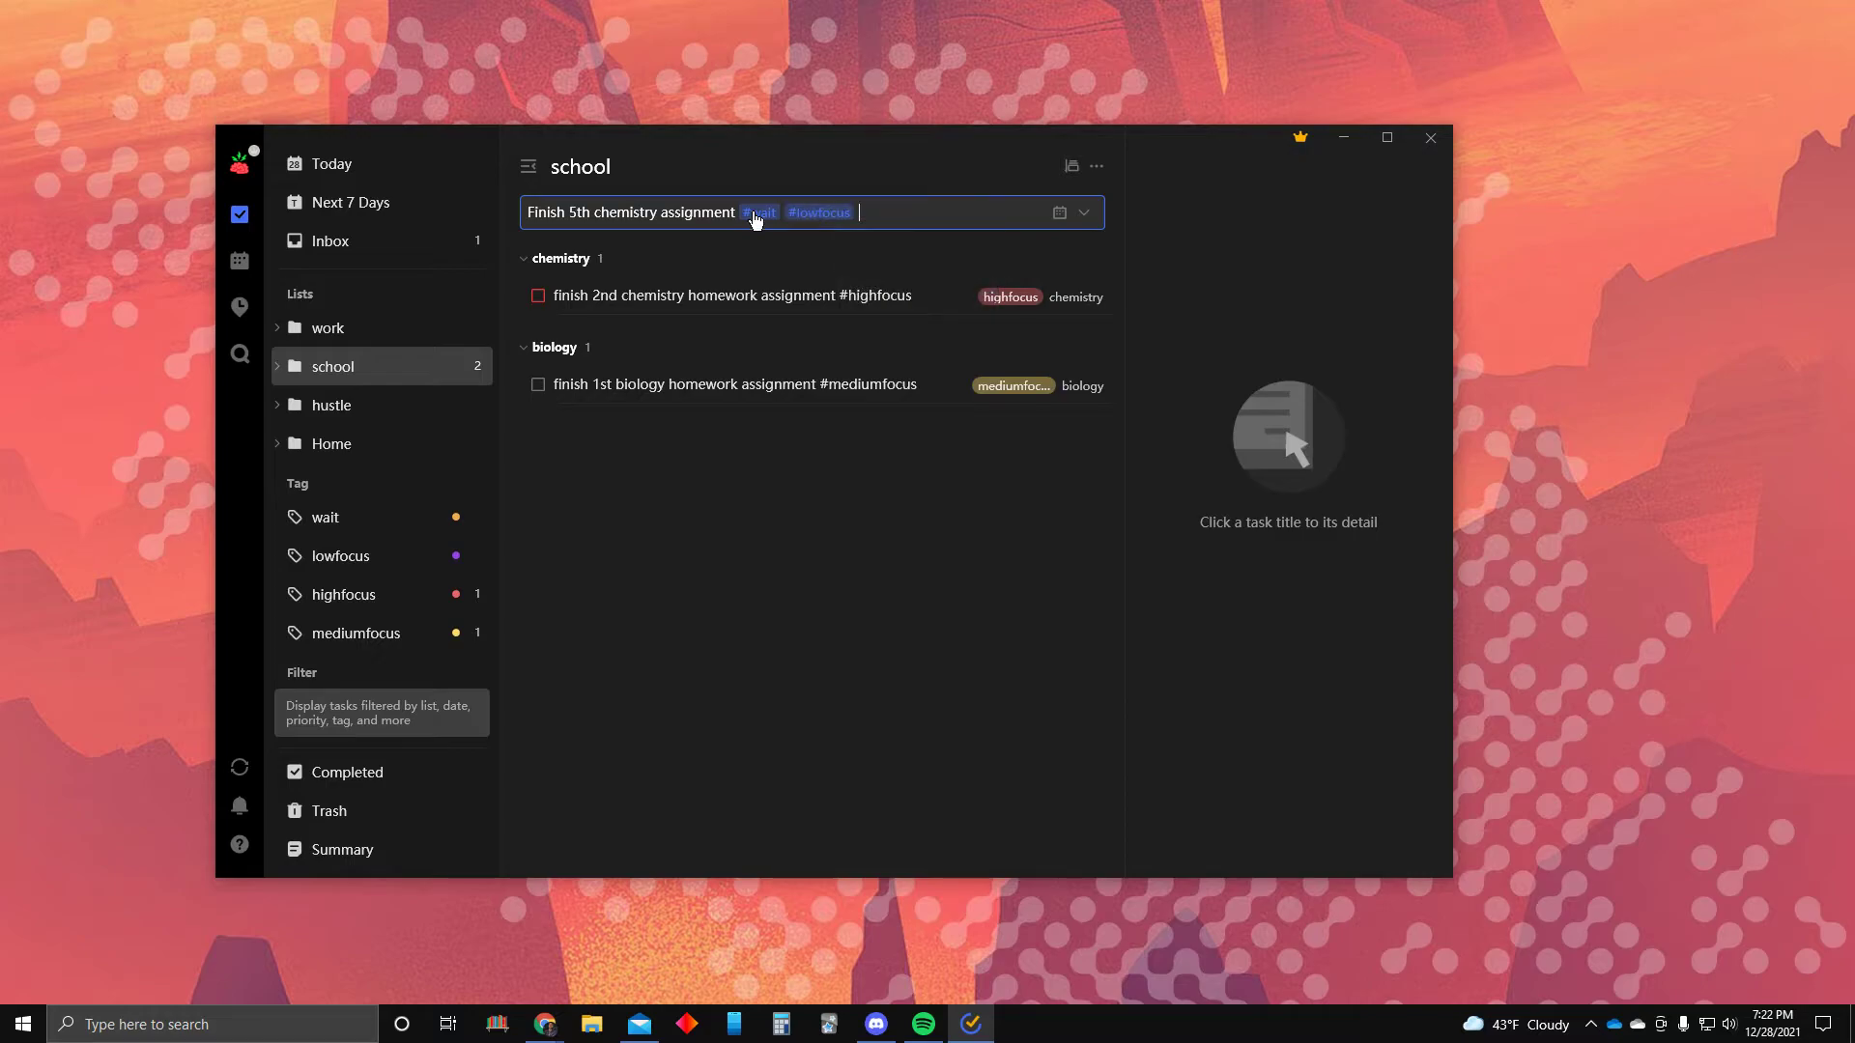
pyautogui.write('#')
pyautogui.press('BackSpace')
pyautogui.write('~chemist')
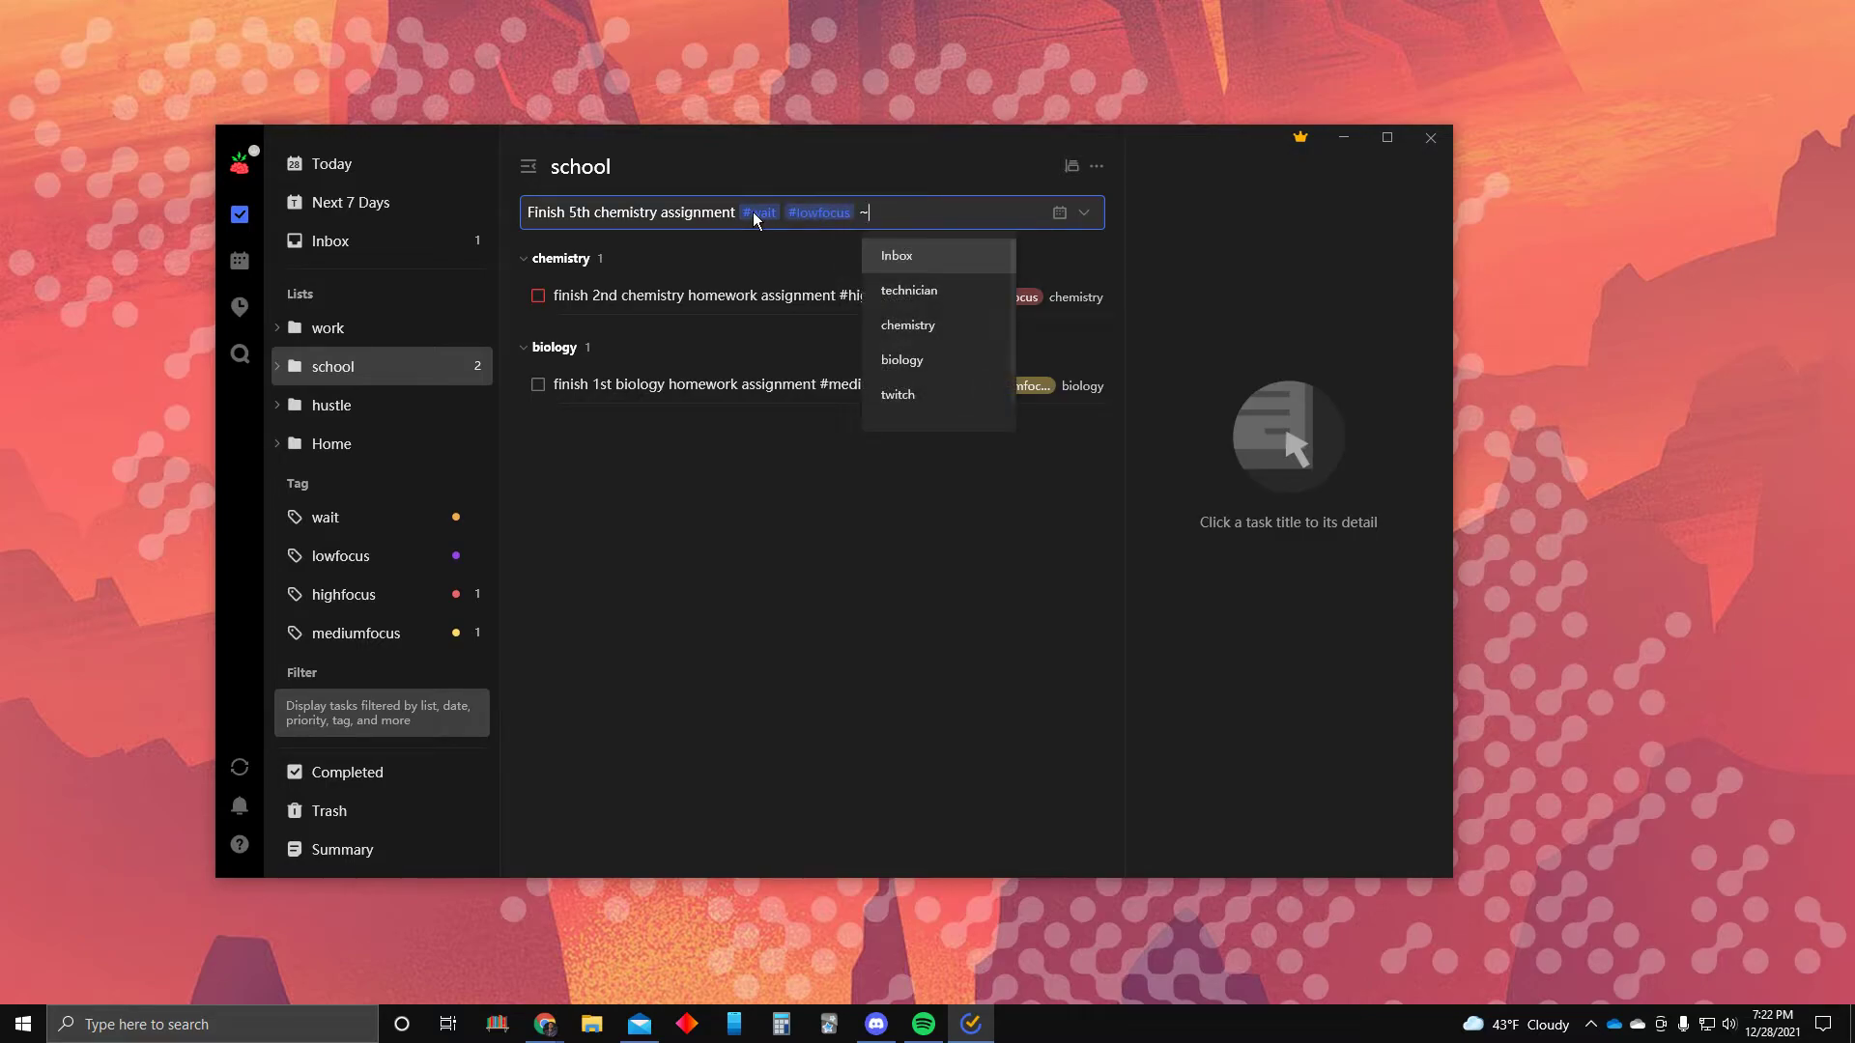
pyautogui.press('Return')
pyautogui.press('Return')
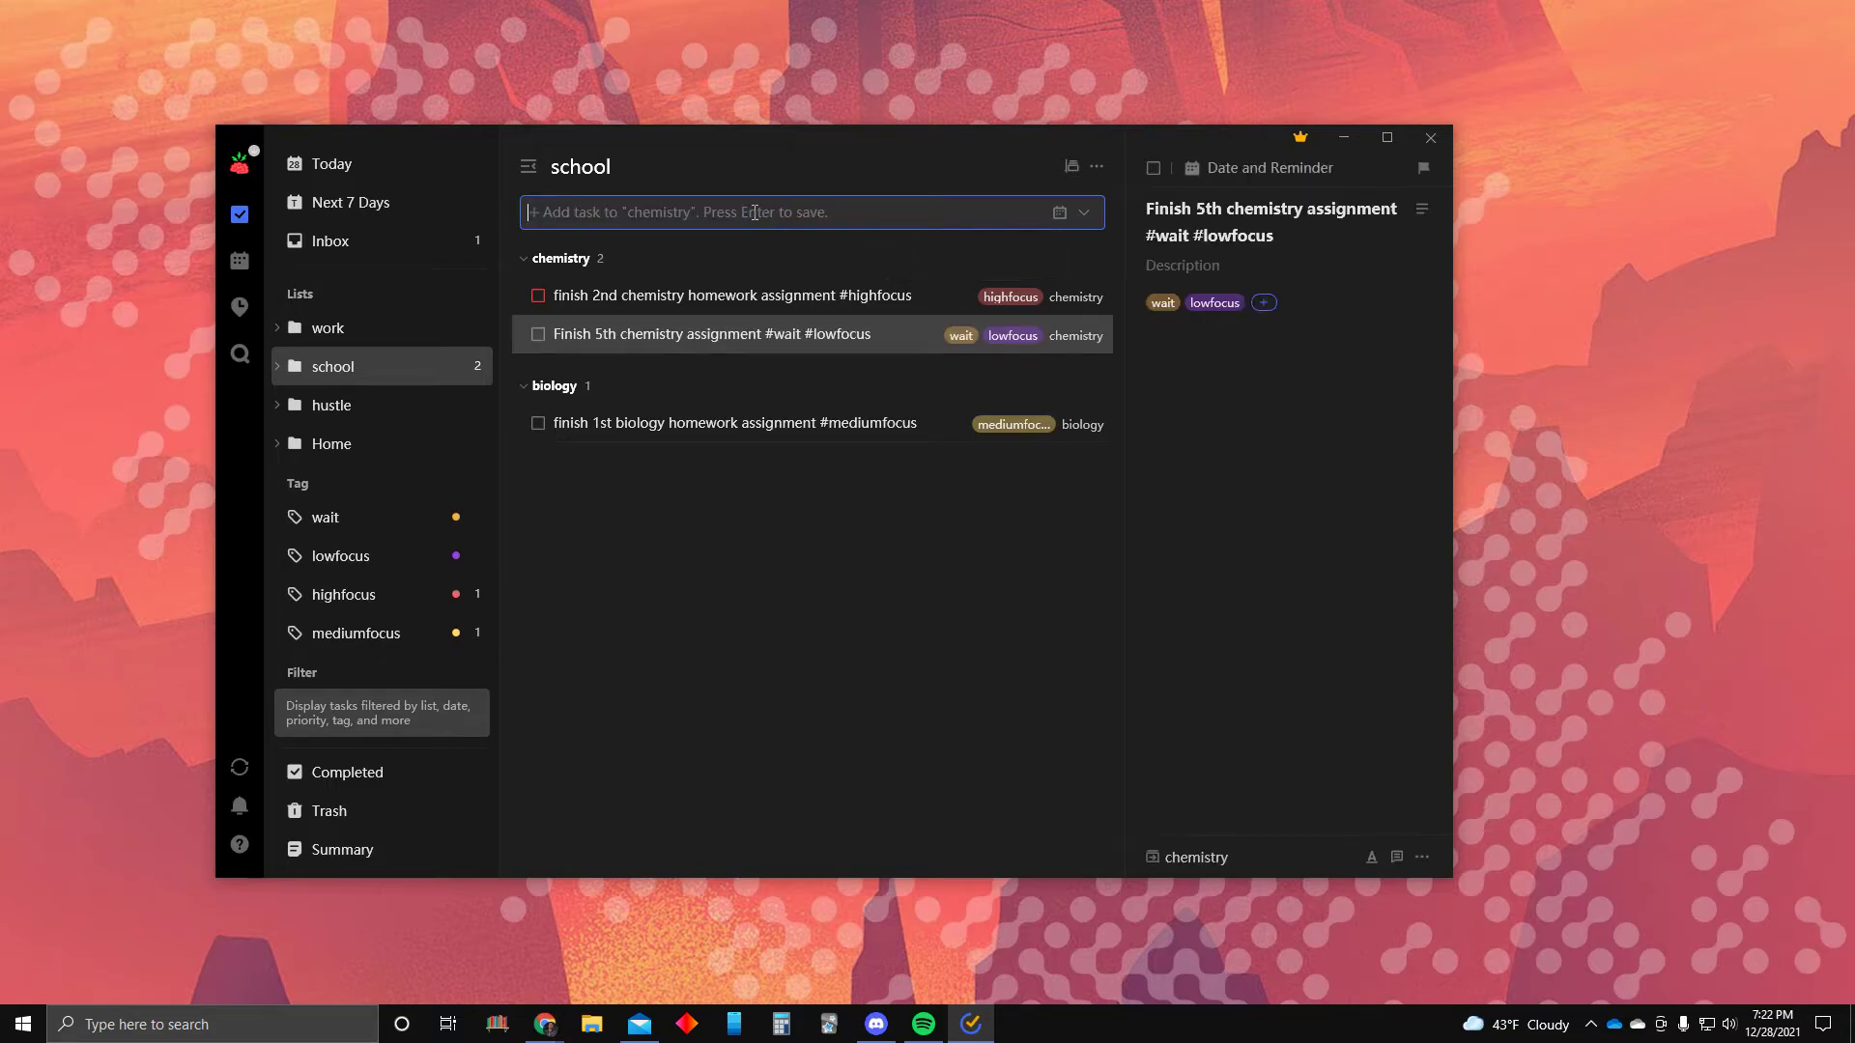
pyautogui.click(920, 467)
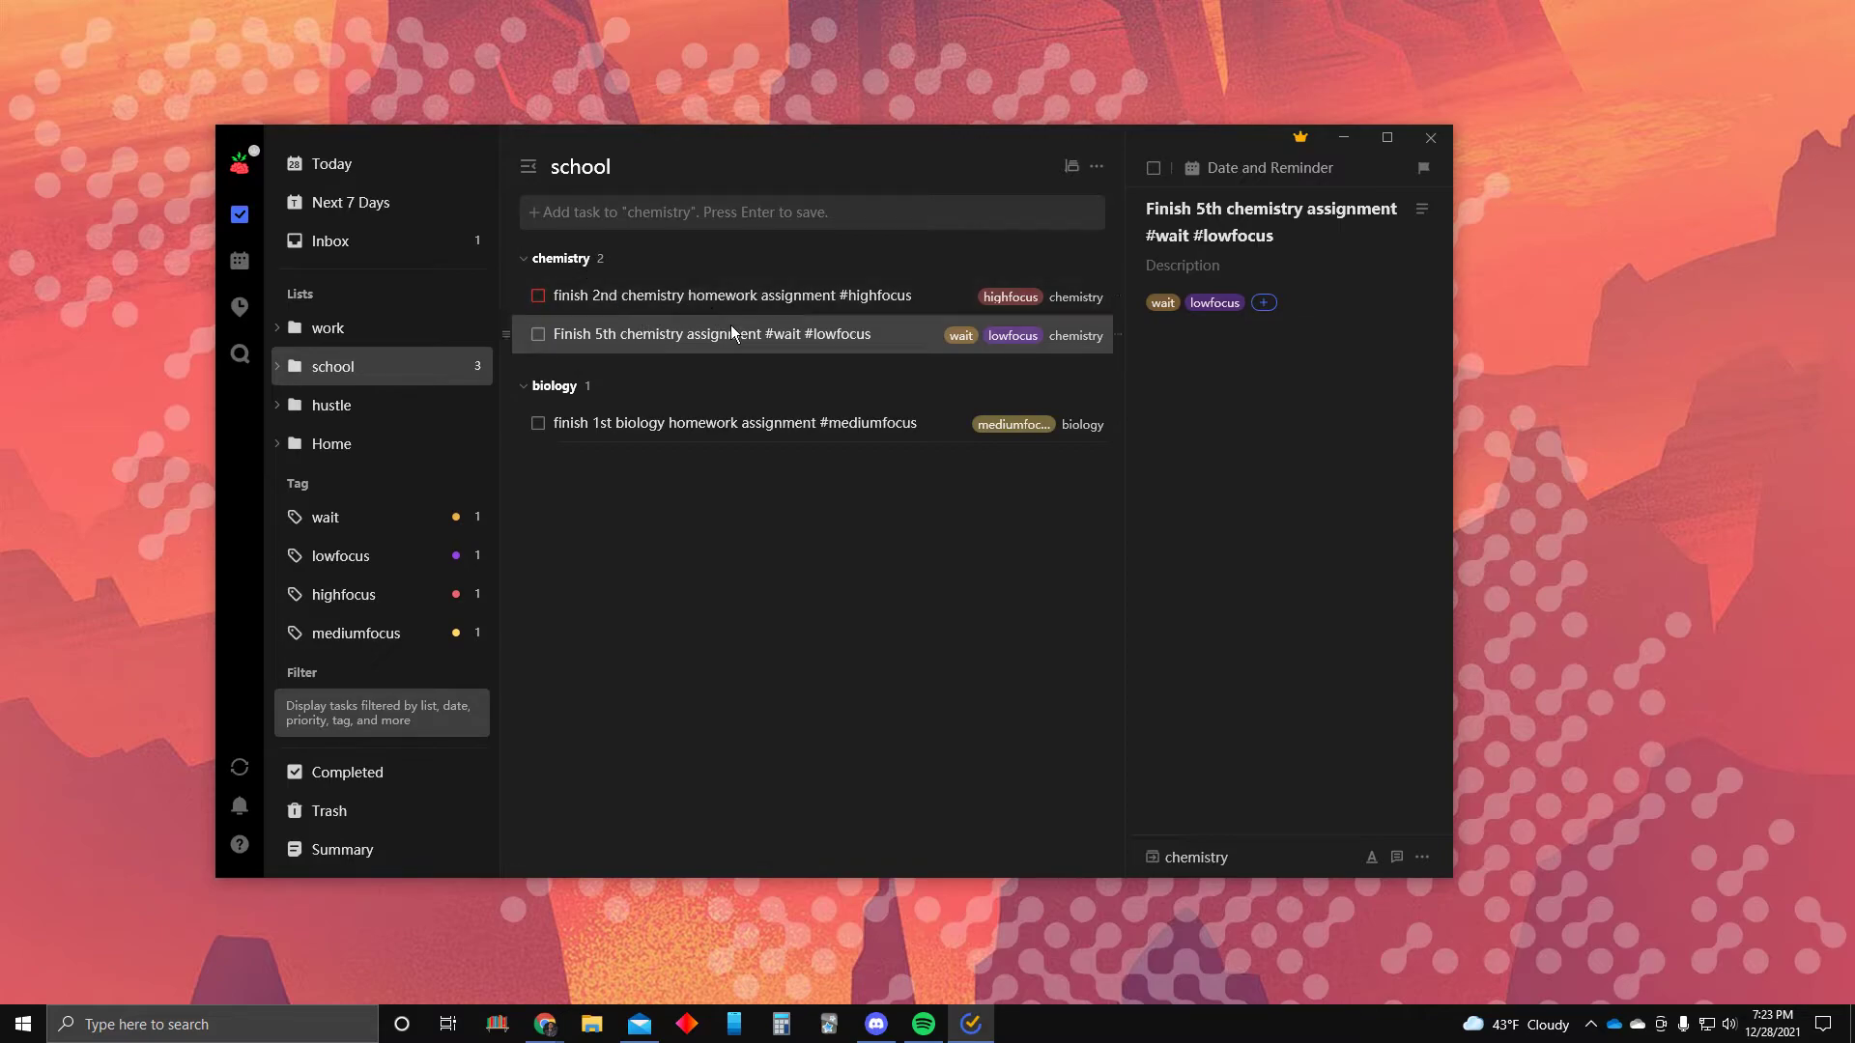
# Replace the 5th chemistry task's wait and lowfocus tags with highfocus and discard the blank task row
pyautogui.click(947, 384)
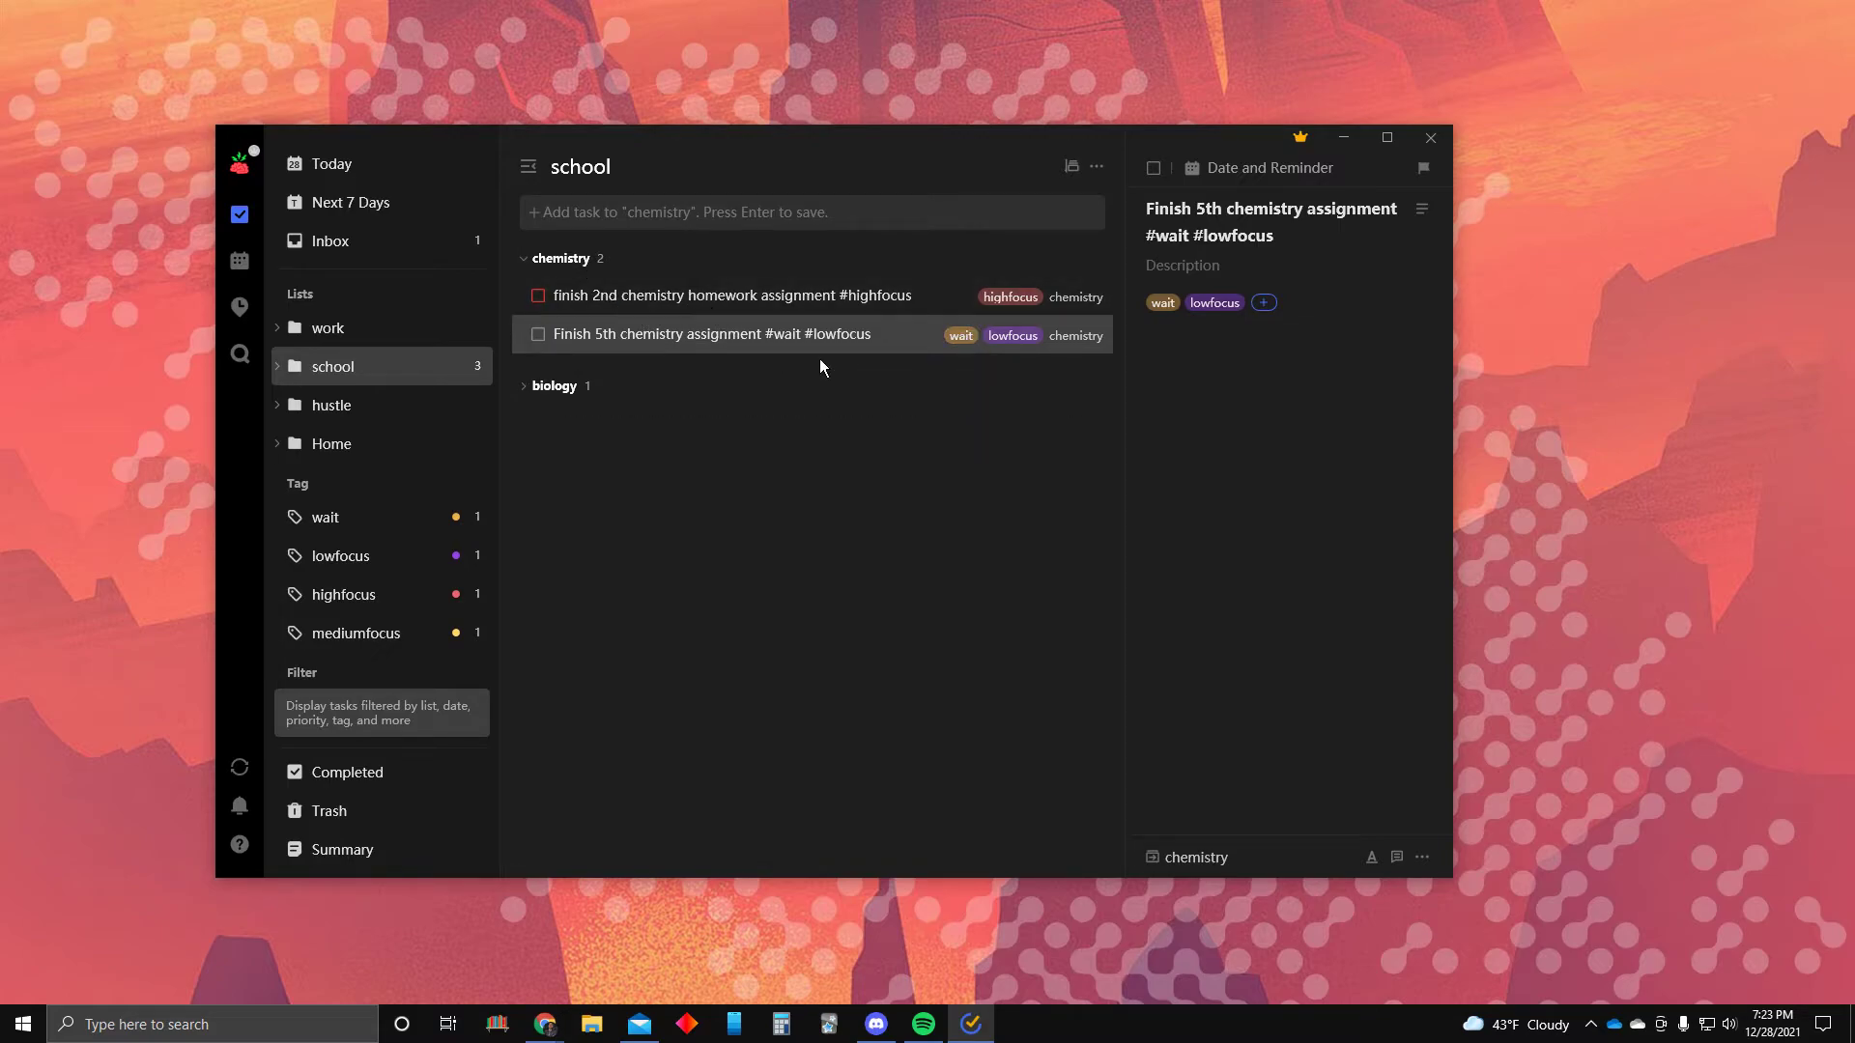
pyautogui.click(629, 396)
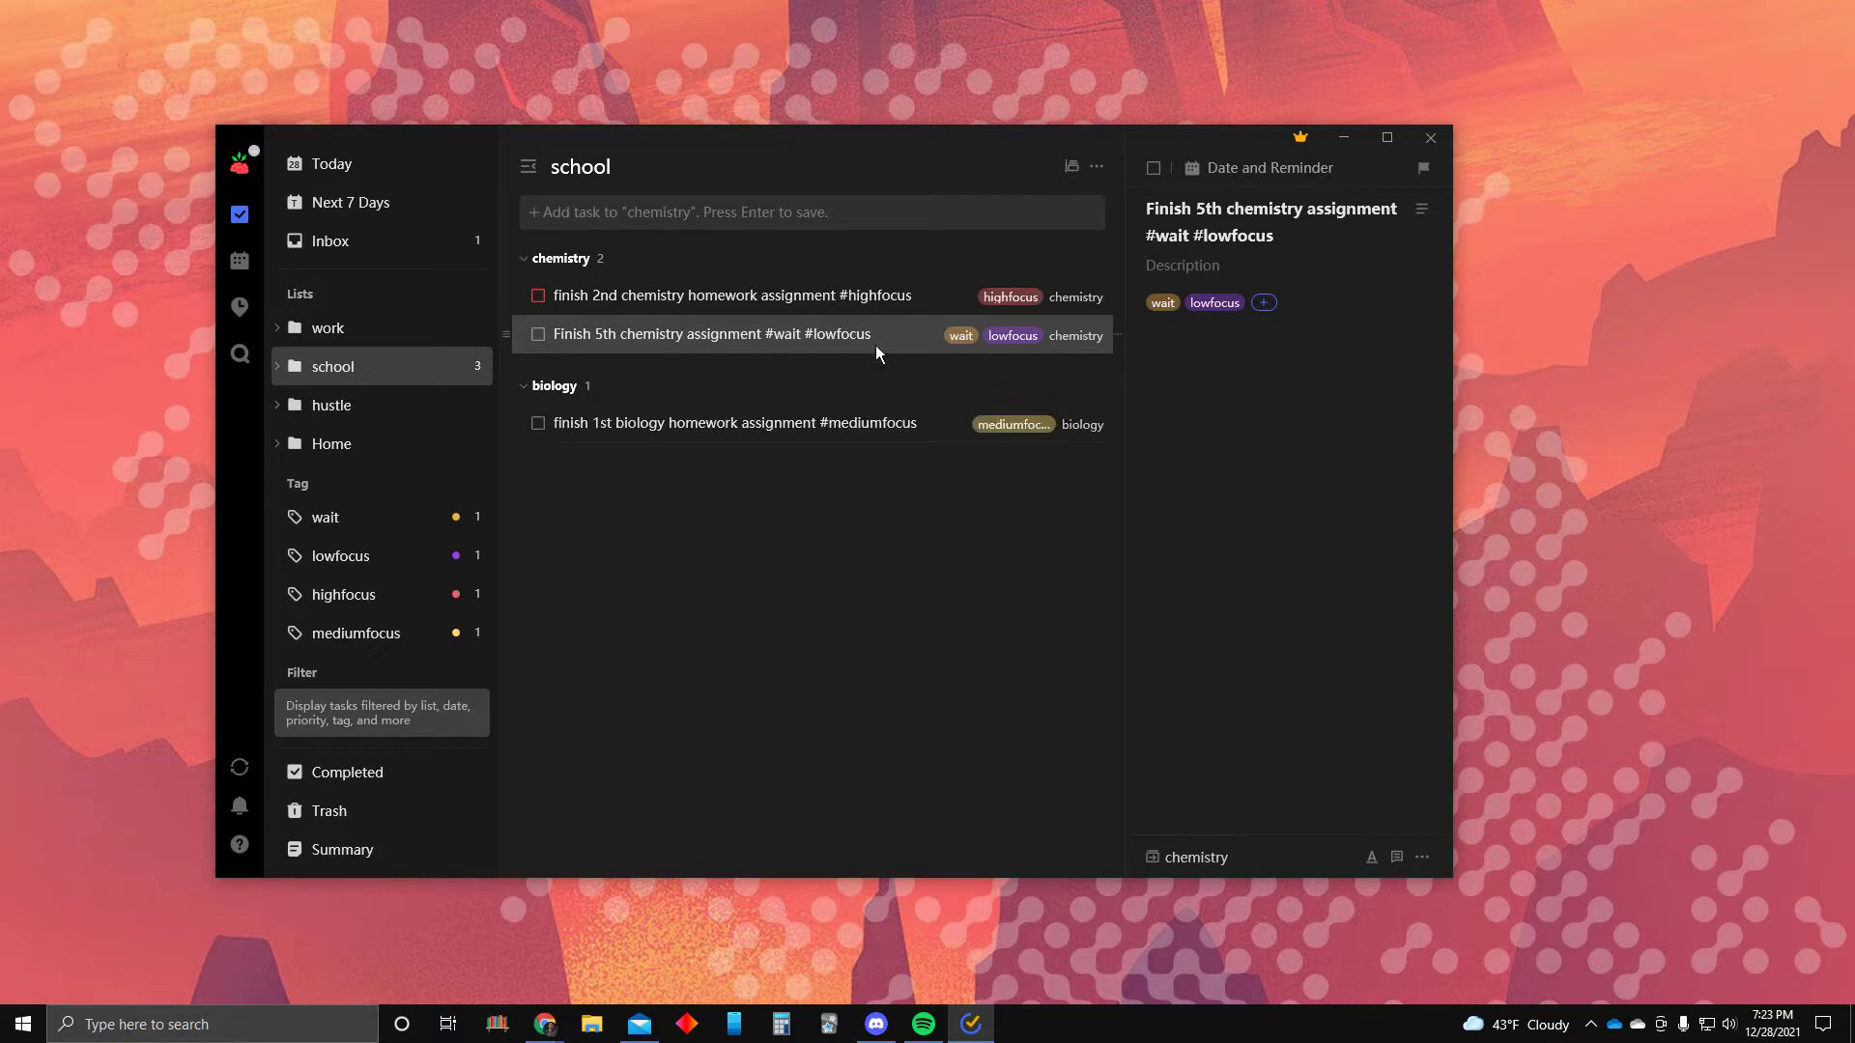
pyautogui.click(976, 333)
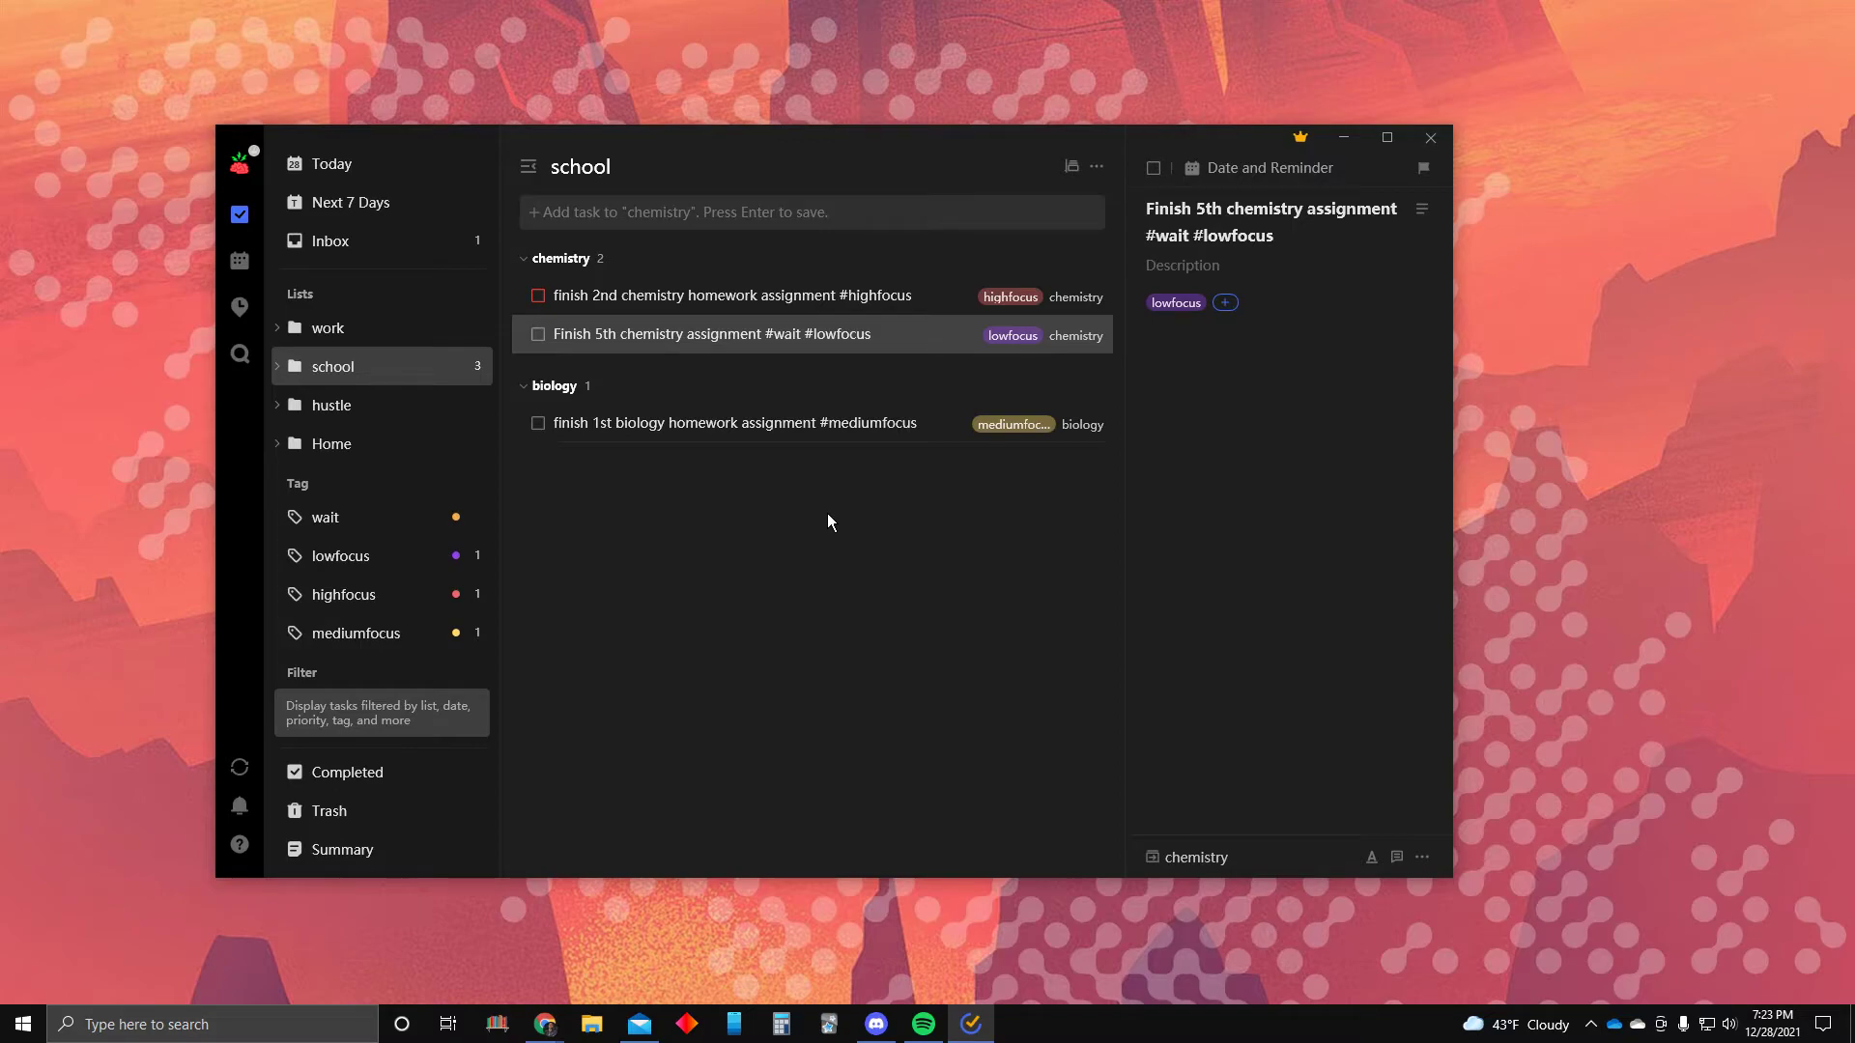
pyautogui.click(1039, 332)
pyautogui.click(911, 334)
pyautogui.press('BackSpace')
pyautogui.press('BackSpace')
pyautogui.press('BackSpace')
pyautogui.press('BackSpace')
pyautogui.press('BackSpace')
pyautogui.press('BackSpace')
pyautogui.press('BackSpace')
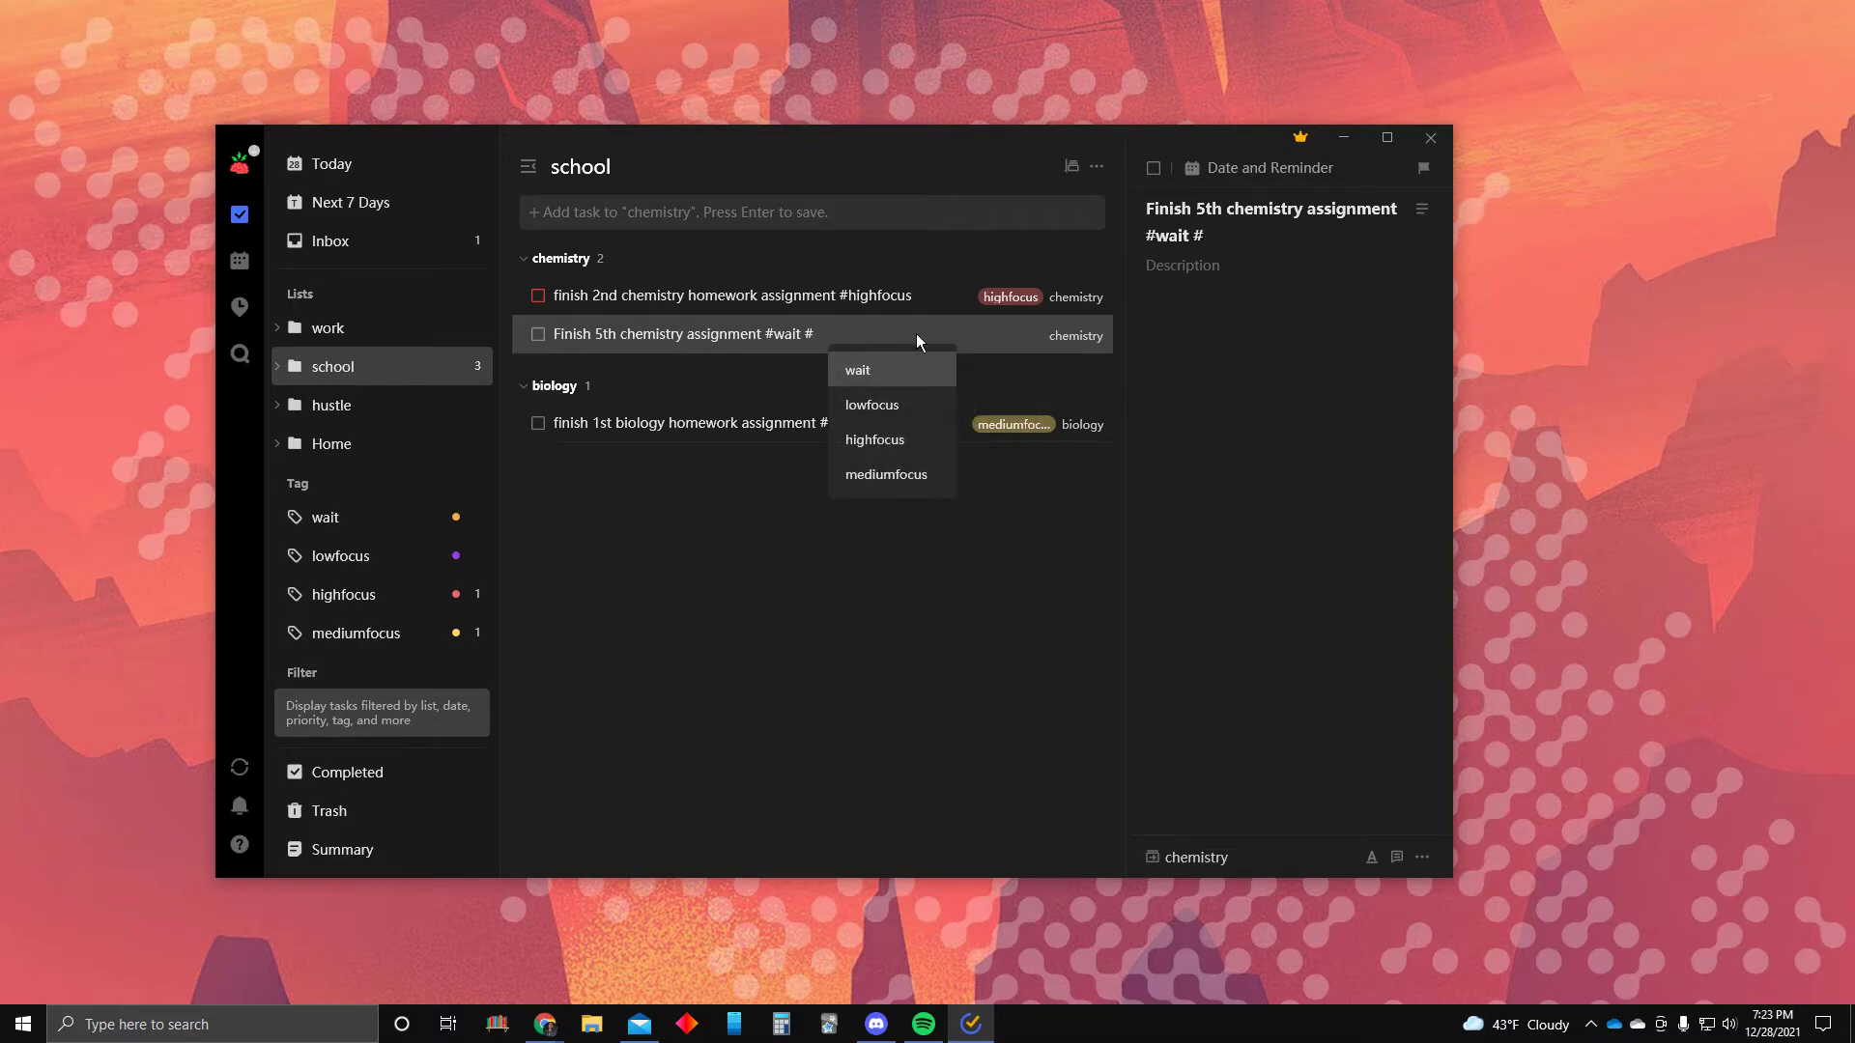
pyautogui.write('hig')
pyautogui.press('Return')
pyautogui.press('Return')
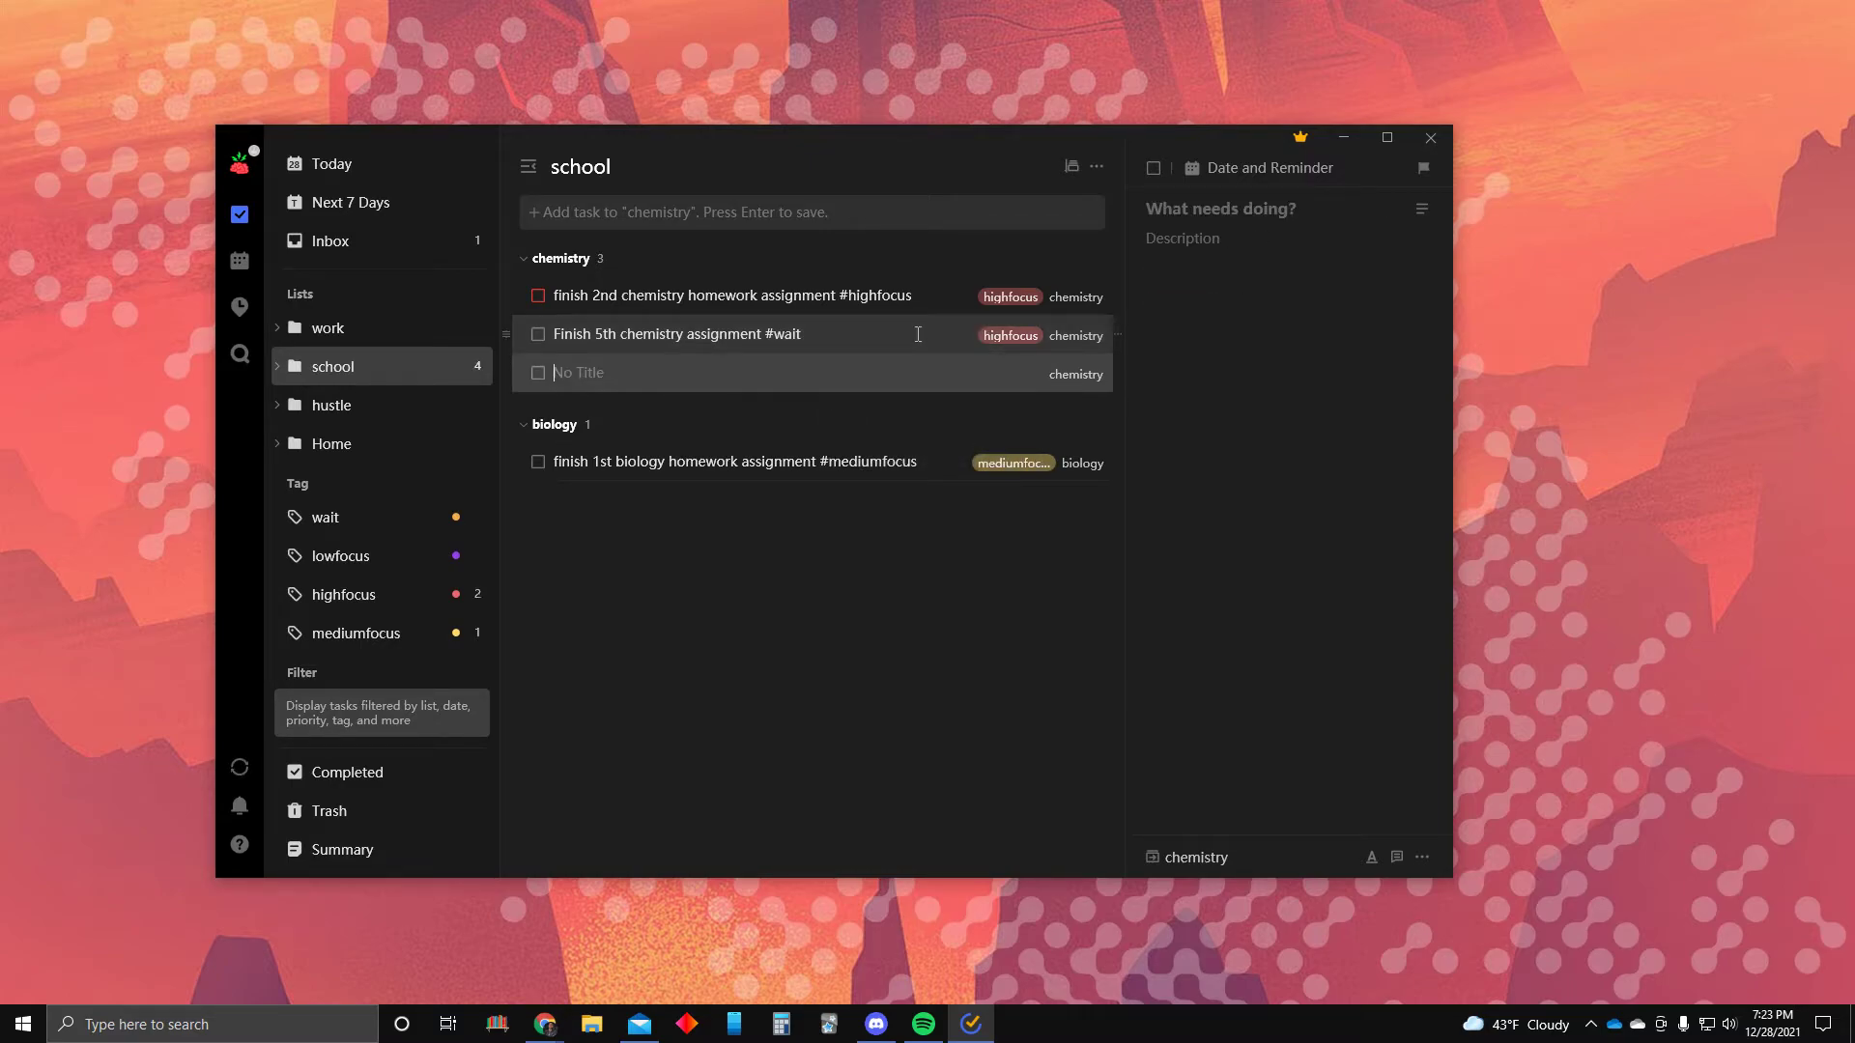
pyautogui.press('BackSpace')
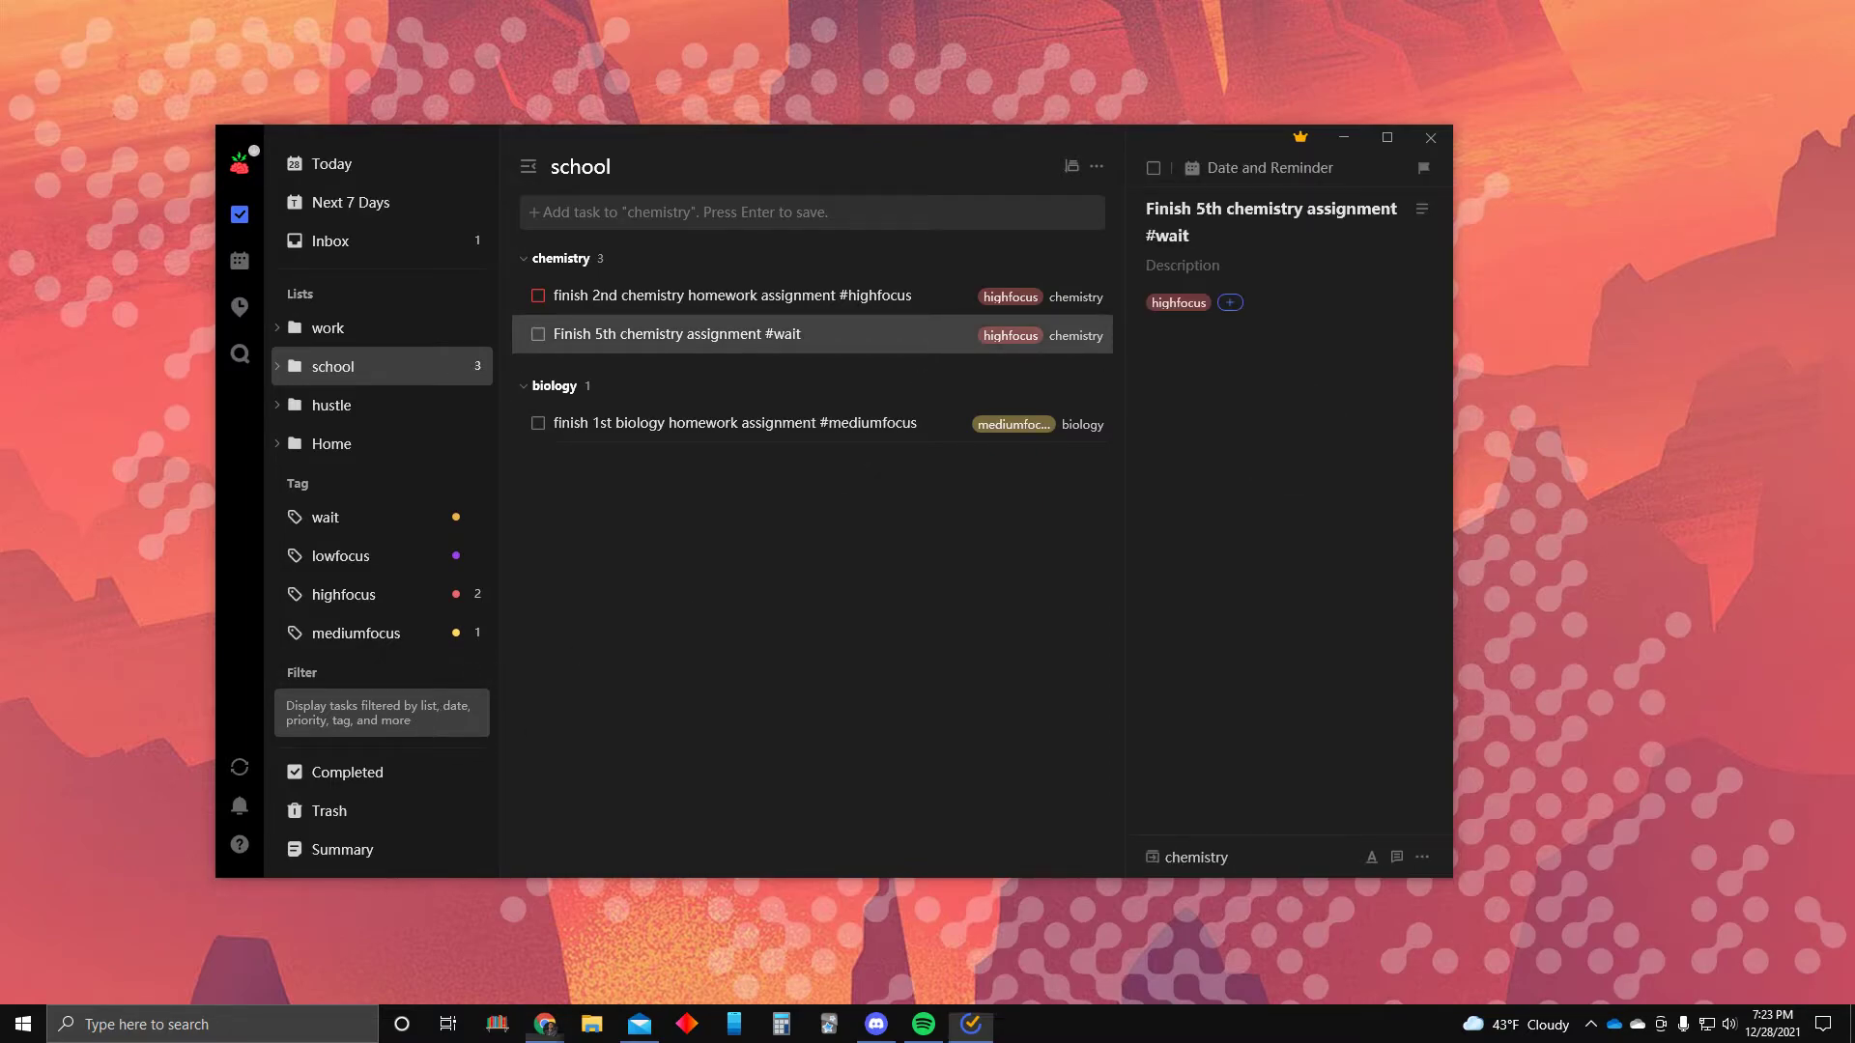
# Bring up the floating Pomo widget beside the window and start the 25-minute countdown
pyautogui.hotkey('alt', 'shift', 'o')
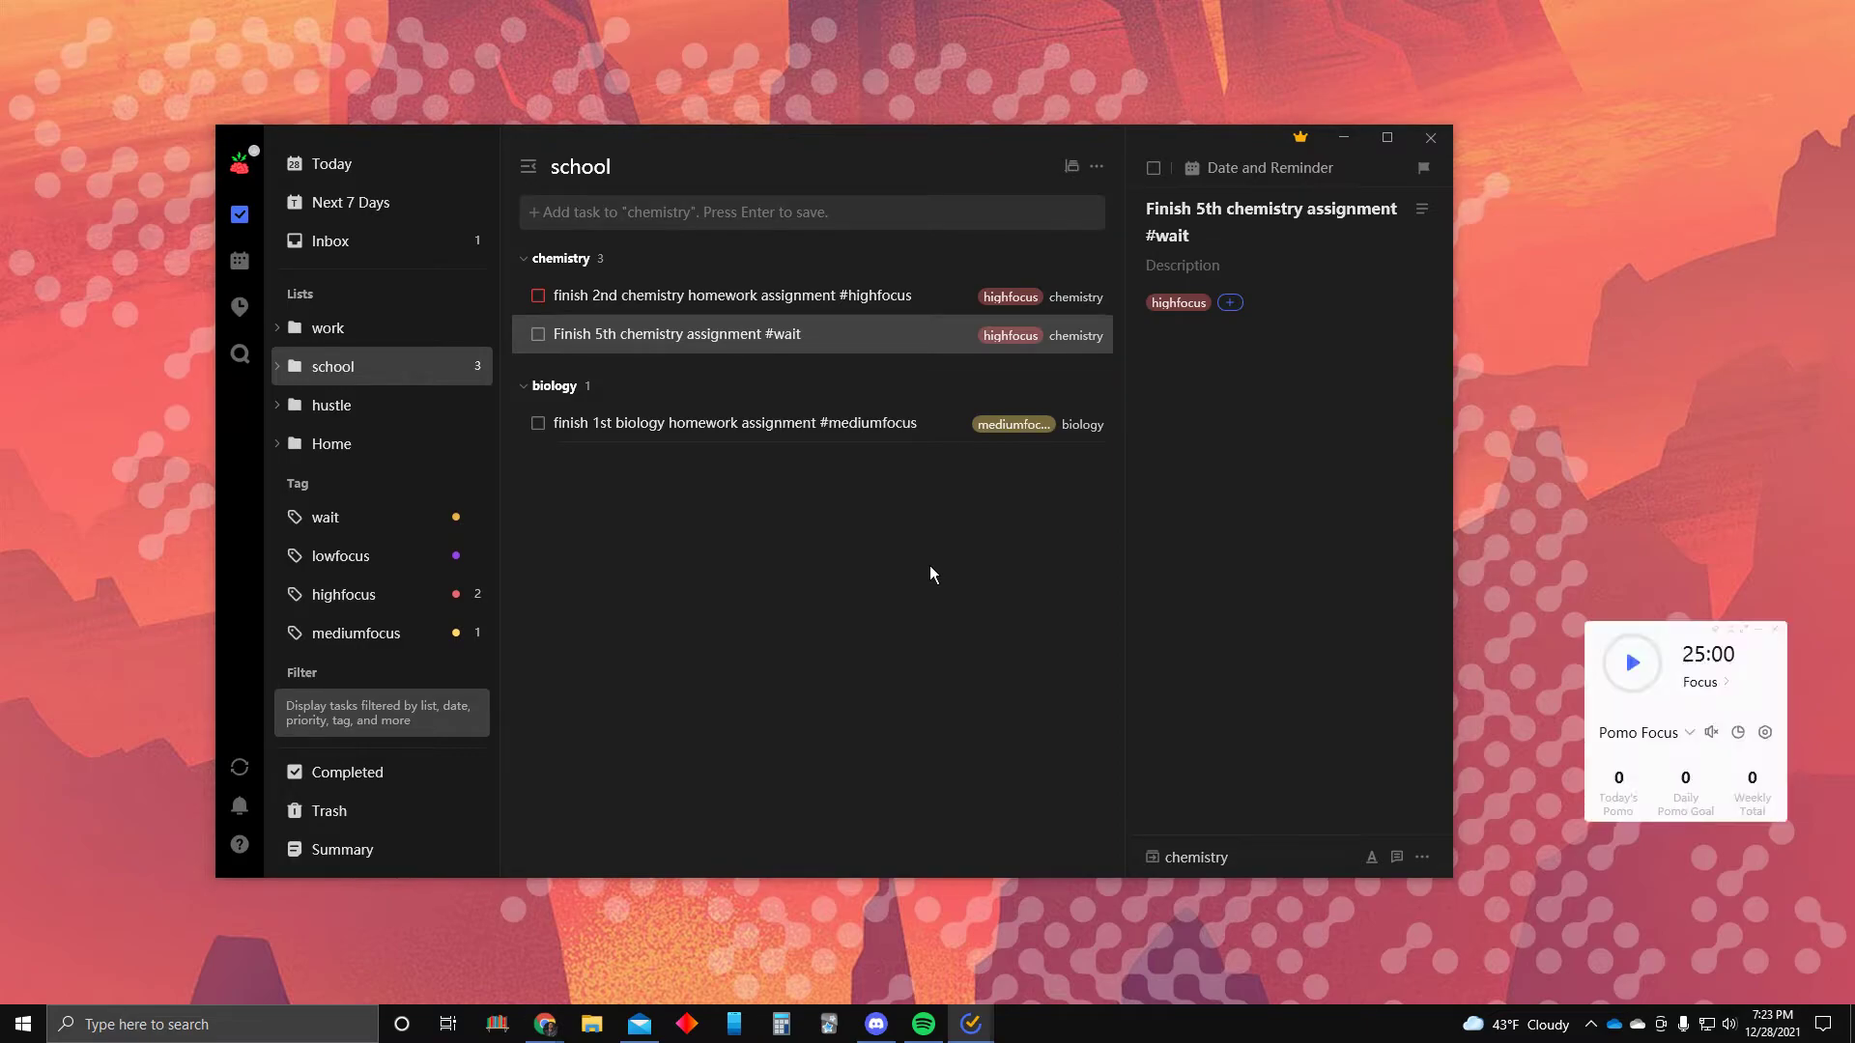
pyautogui.moveTo(1661, 642); pyautogui.dragTo(1570, 363)
pyautogui.click(1540, 382)
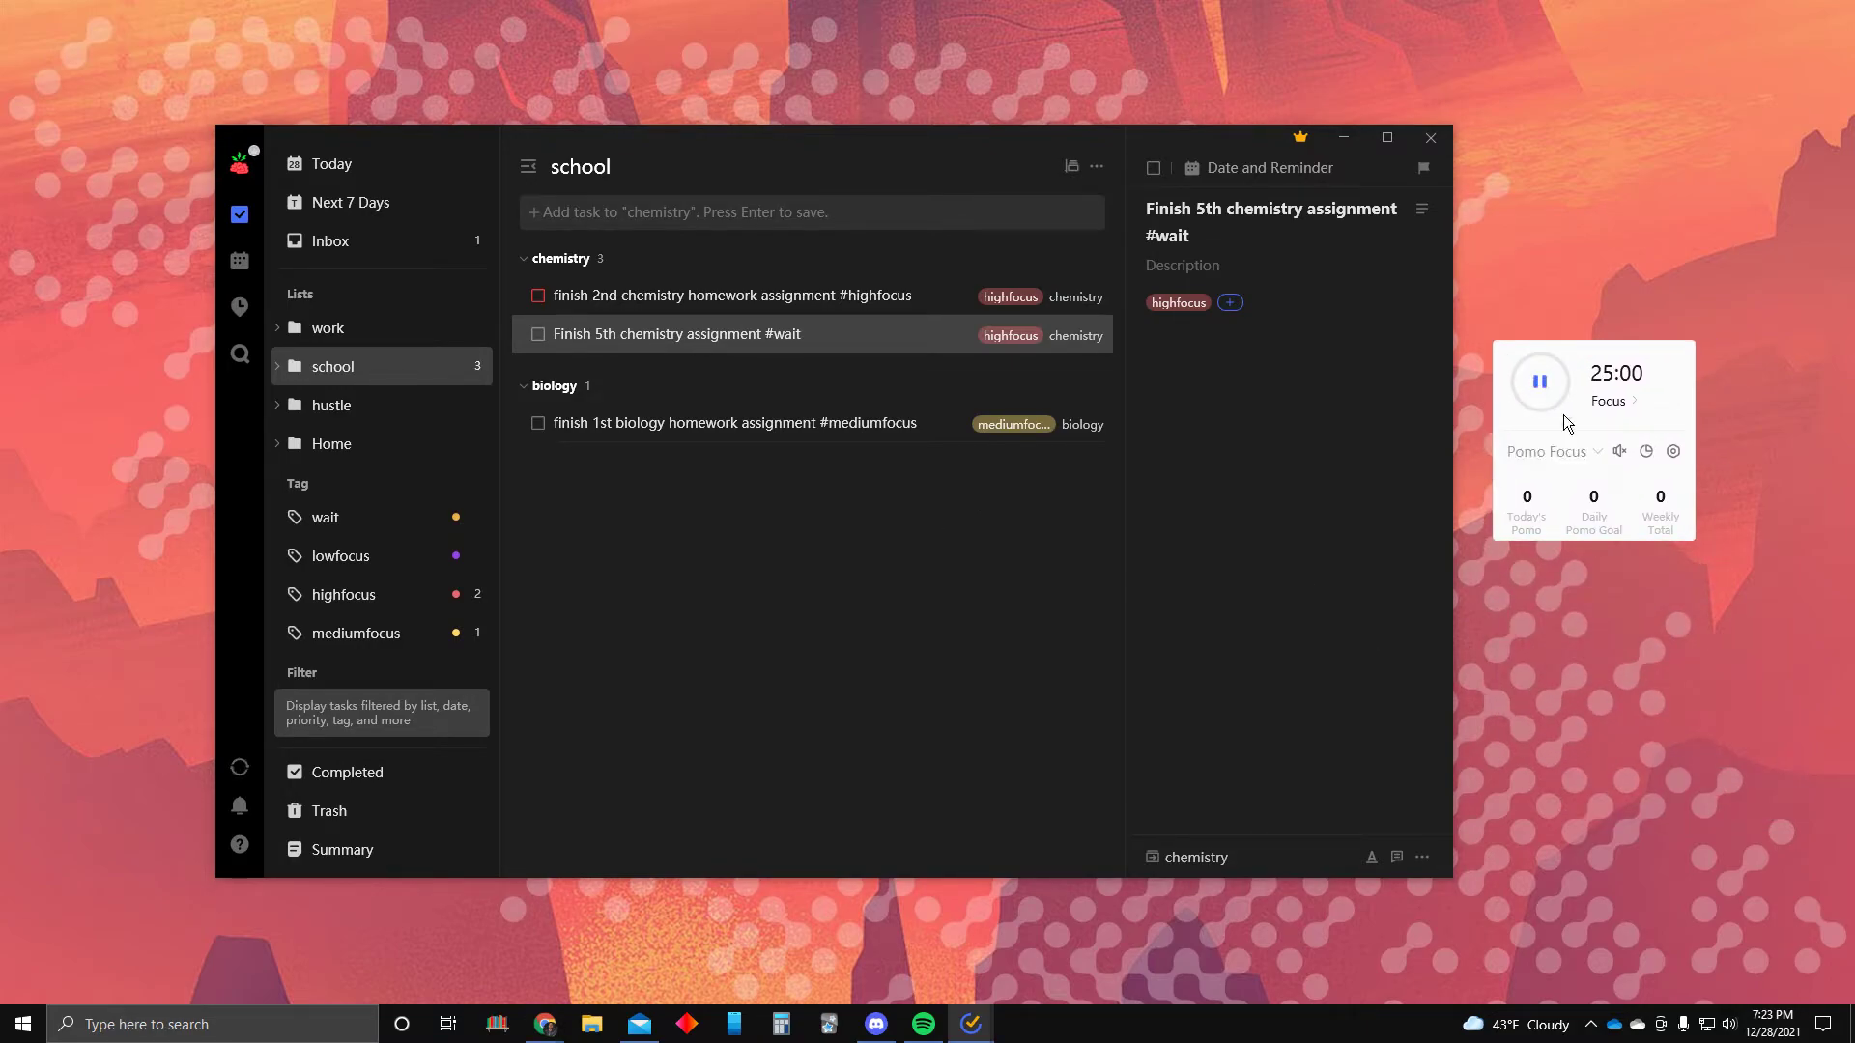
# Set the timer's background sound to None after trying Fries and Clock, then show the work list
pyautogui.click(1619, 454)
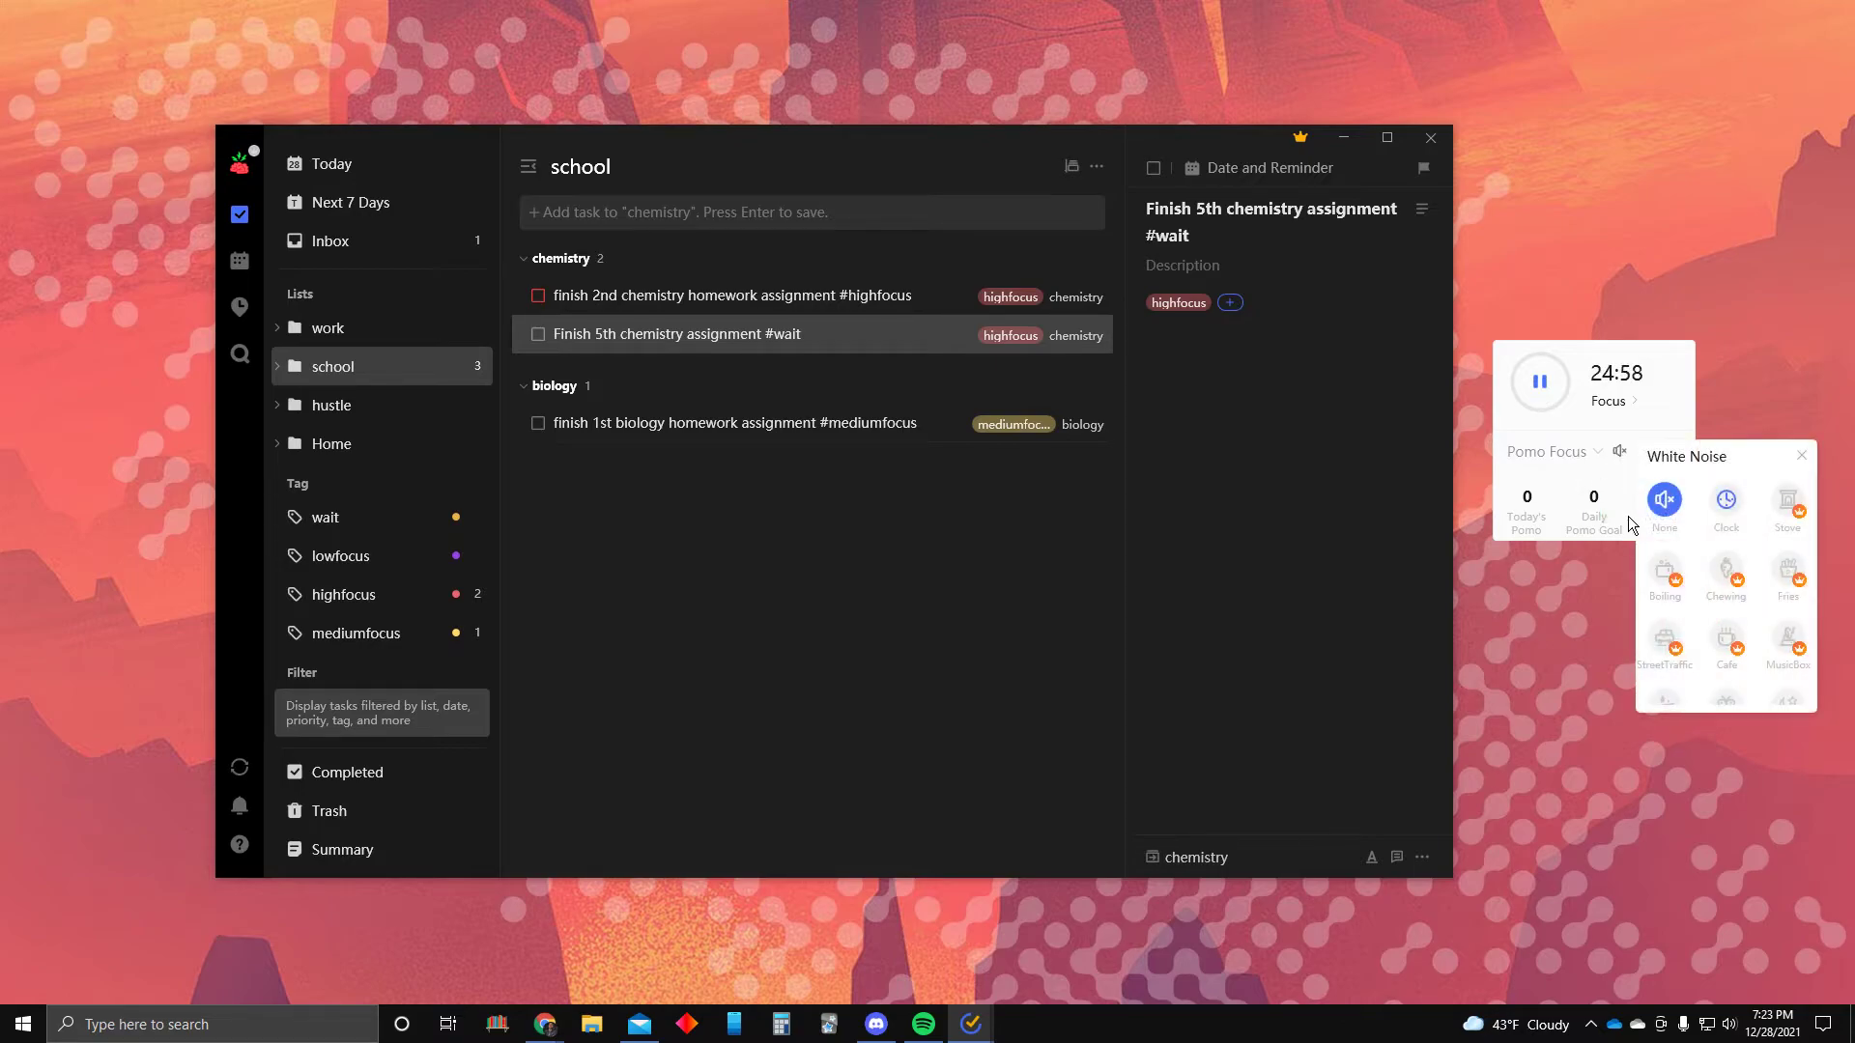
pyautogui.click(1788, 577)
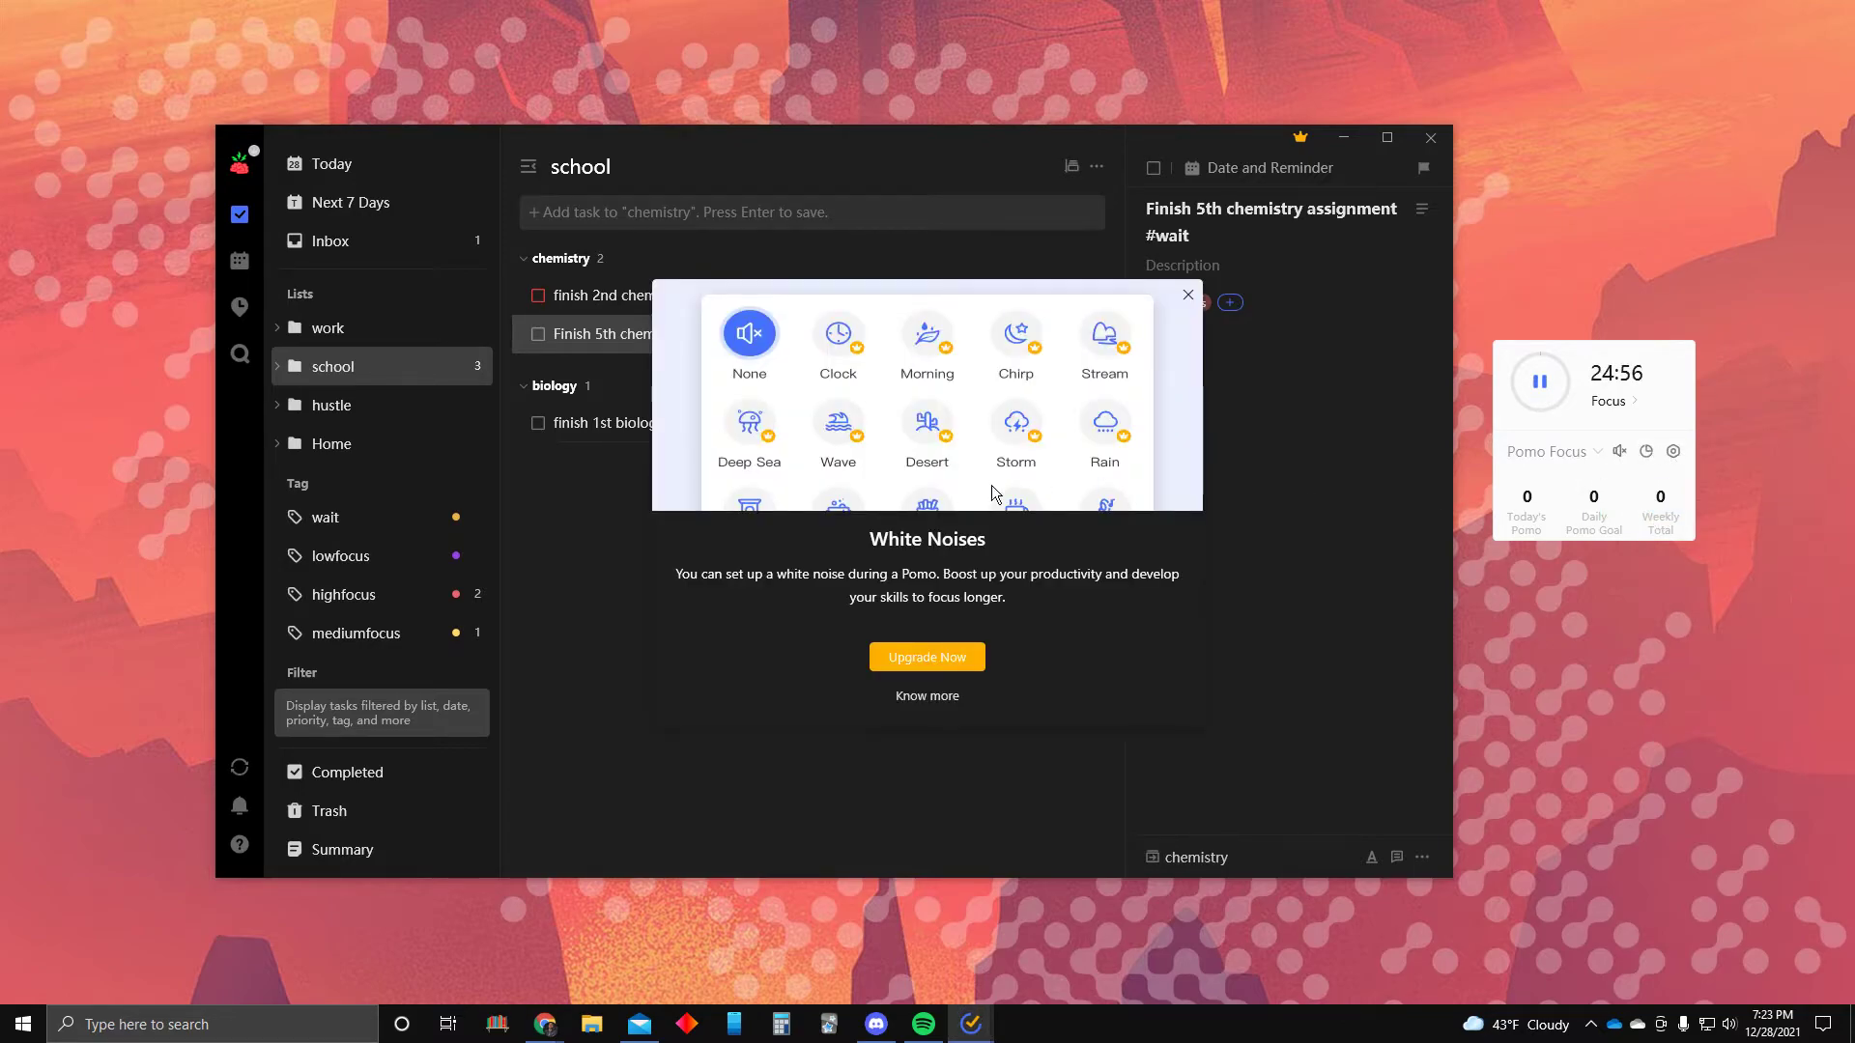
pyautogui.click(1189, 297)
pyautogui.click(1619, 453)
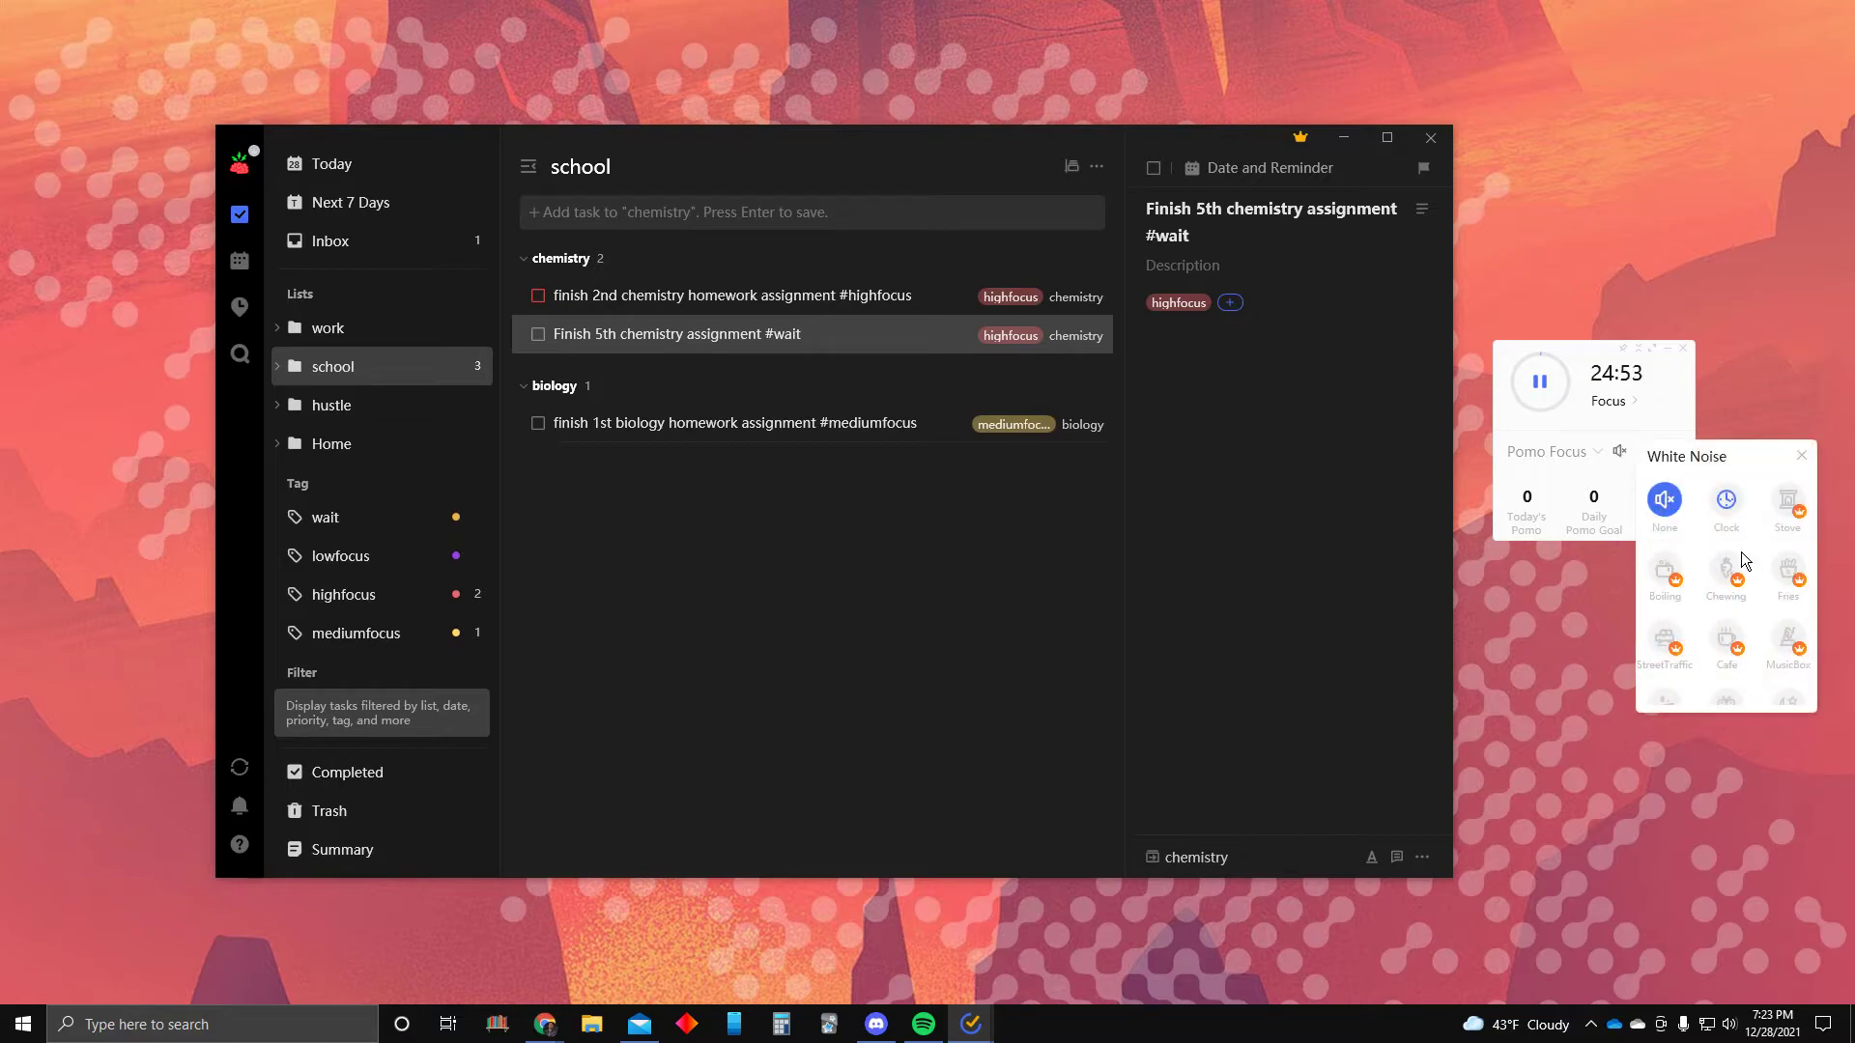
pyautogui.click(1730, 504)
pyautogui.click(1801, 456)
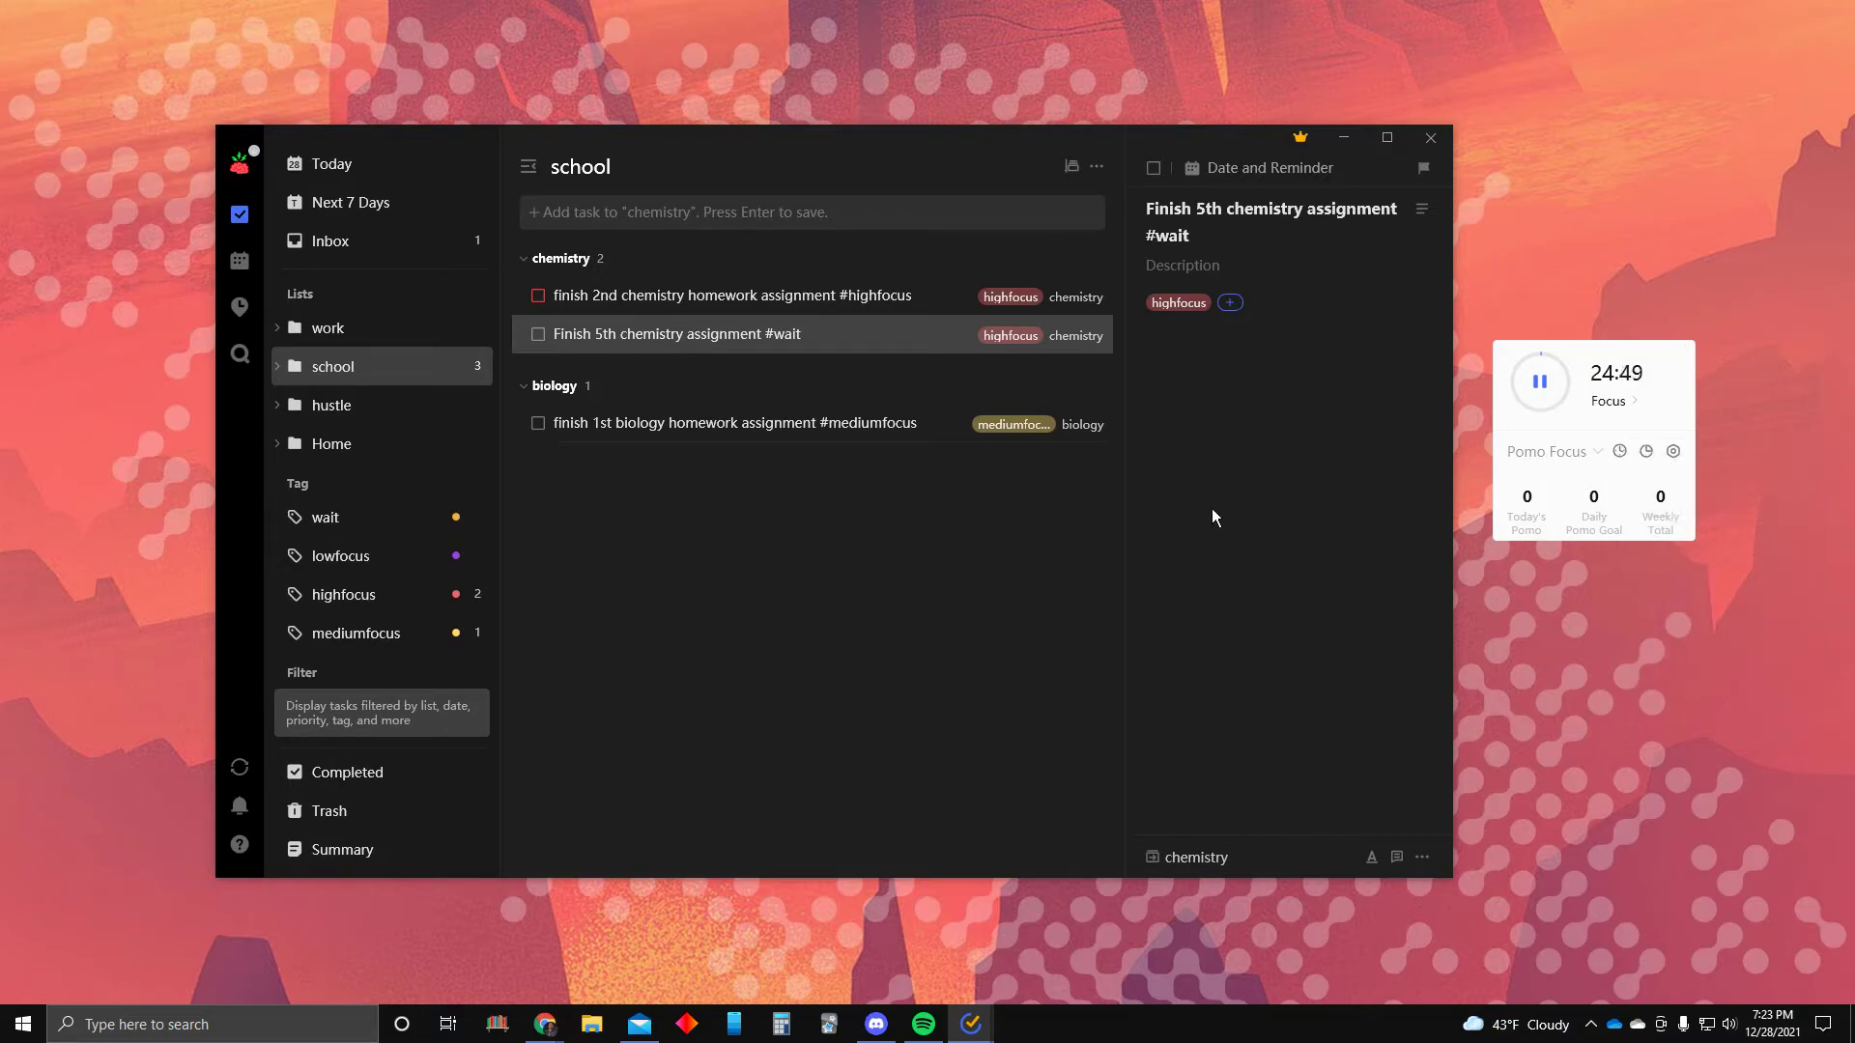
pyautogui.click(1619, 453)
pyautogui.click(1658, 512)
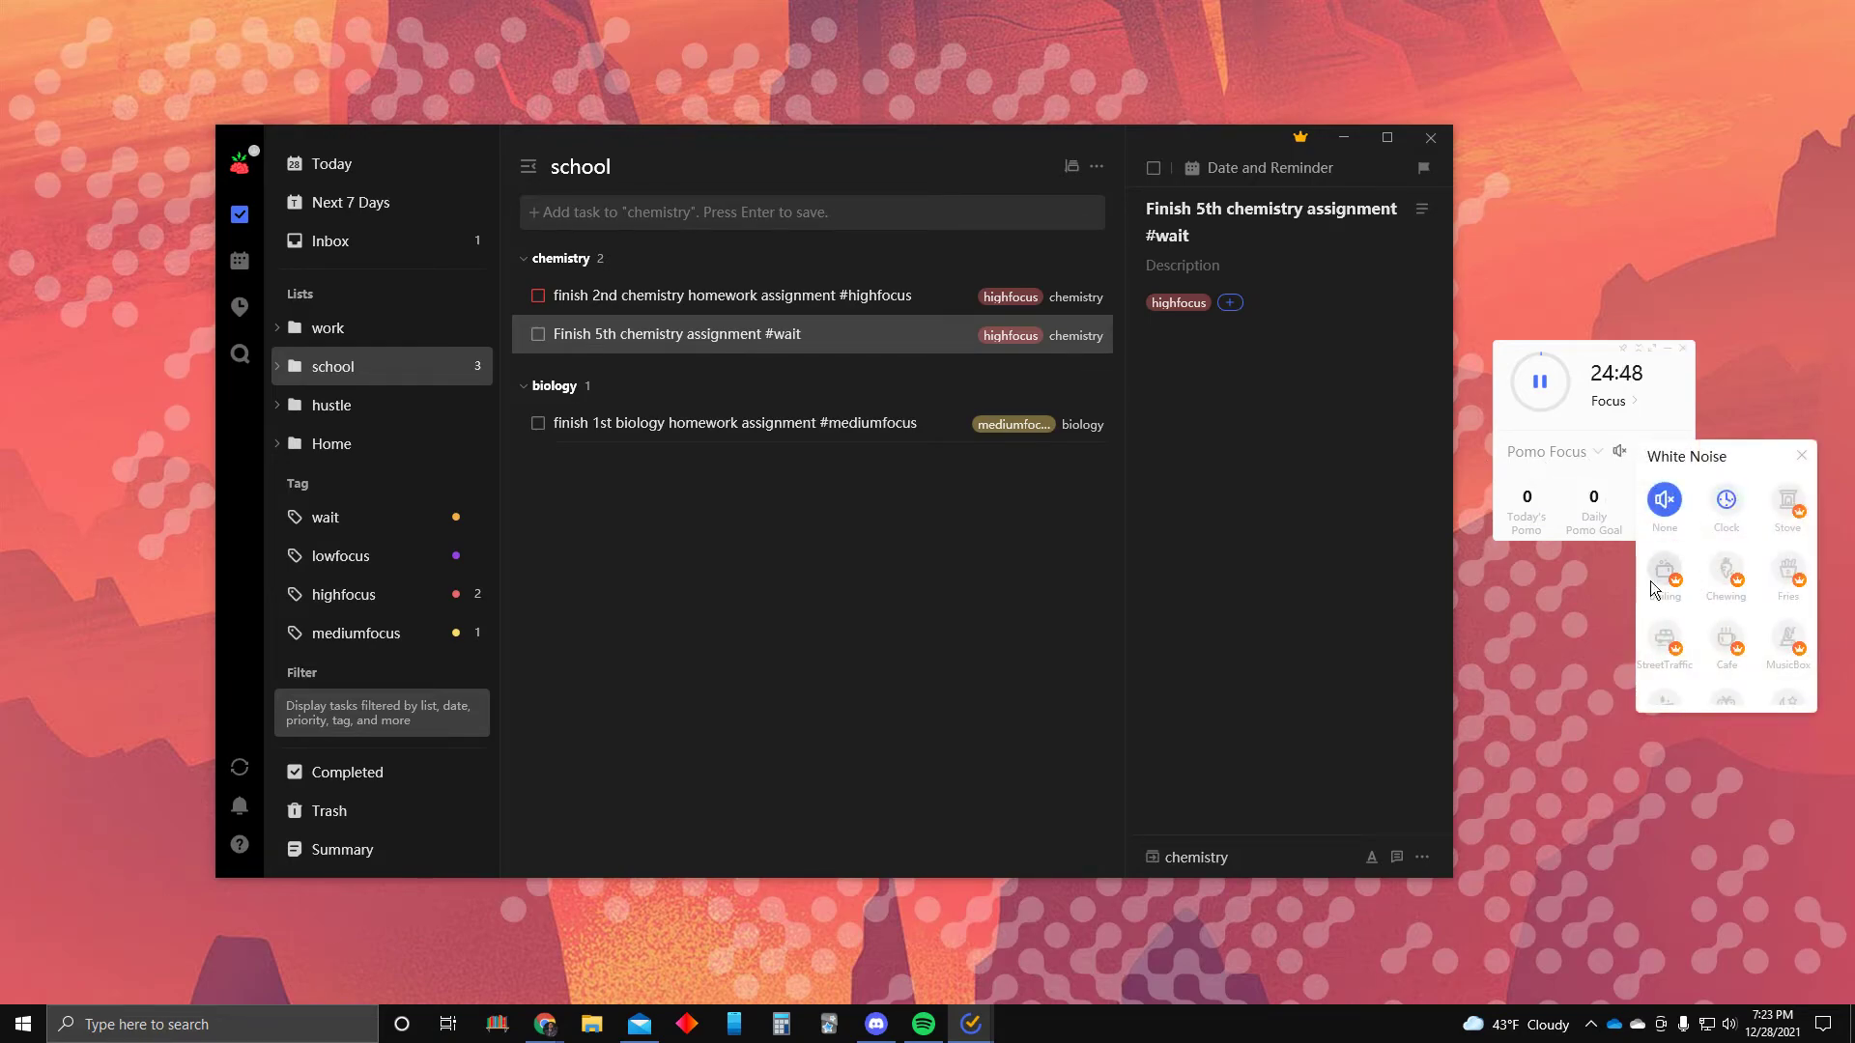
pyautogui.click(1581, 349)
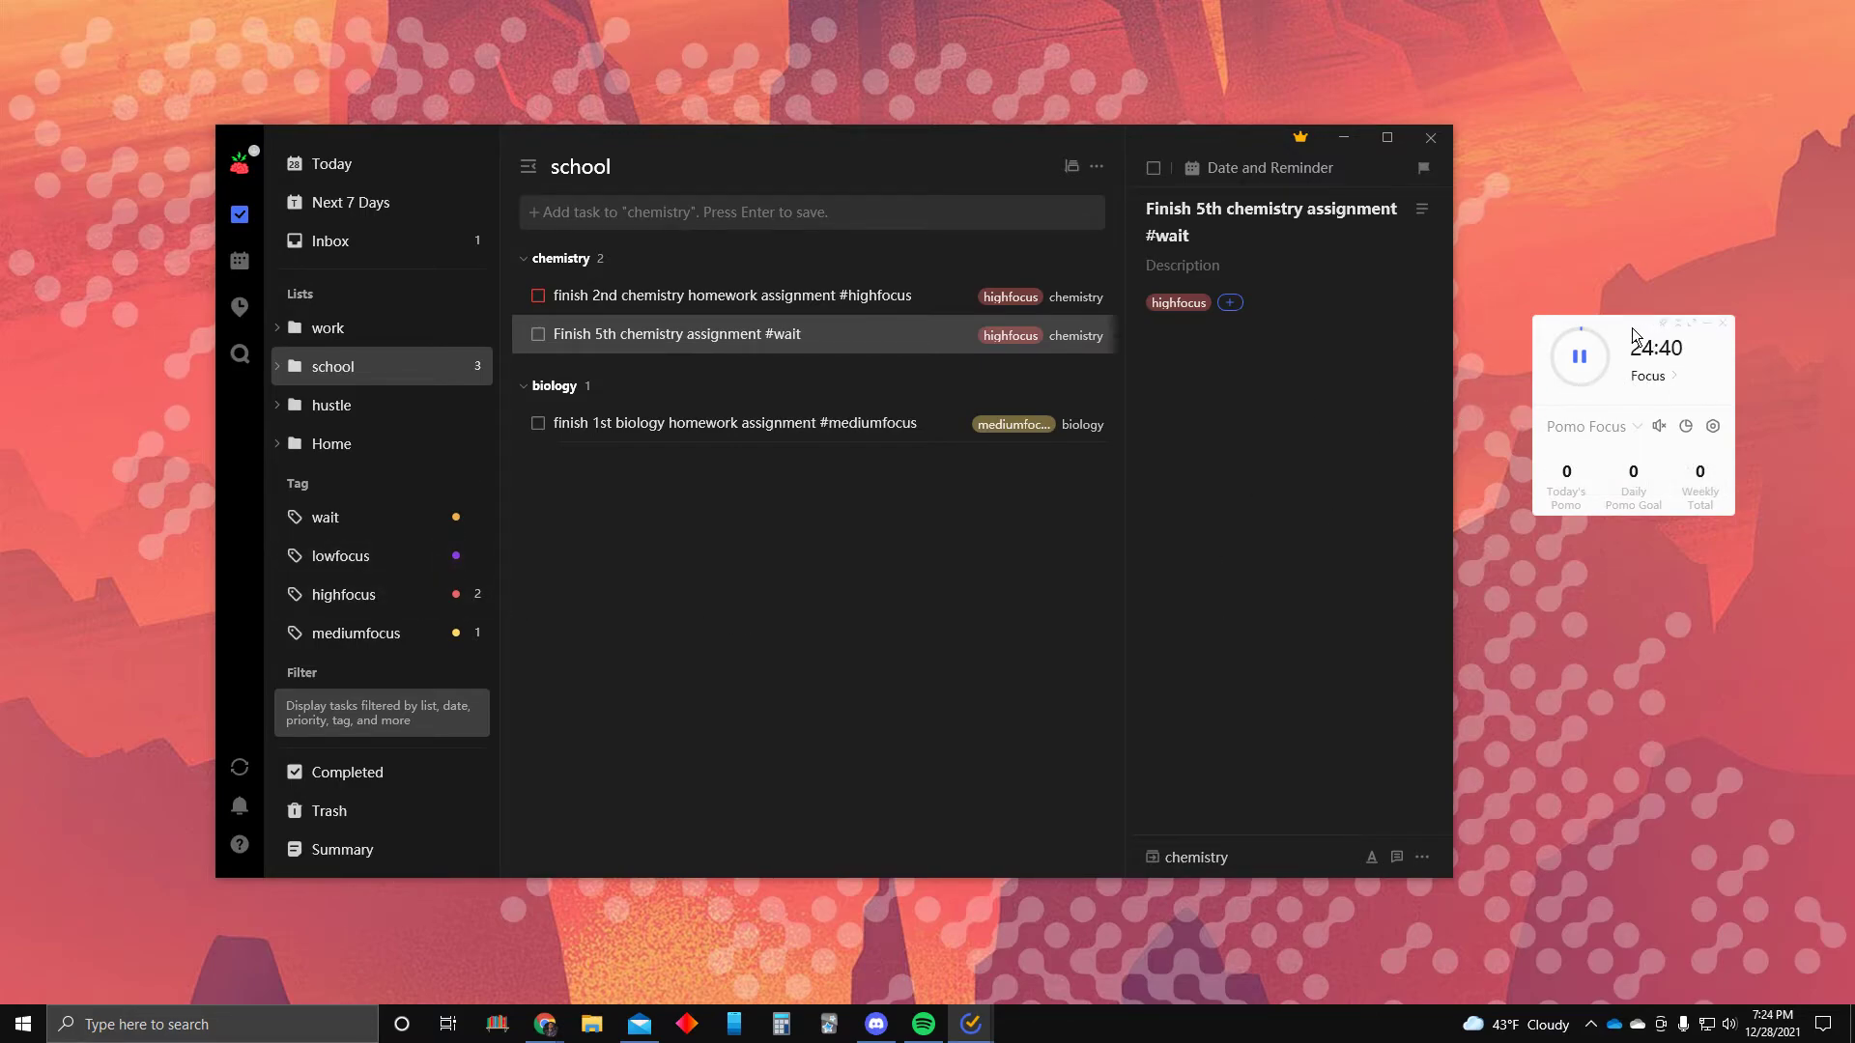
pyautogui.moveTo(1567, 451); pyautogui.dragTo(1508, 442)
pyautogui.click(403, 333)
# Abandon the running focus session so the timer resets to 25:00, dismissing the calendar upgrade prompts
pyautogui.click(240, 261)
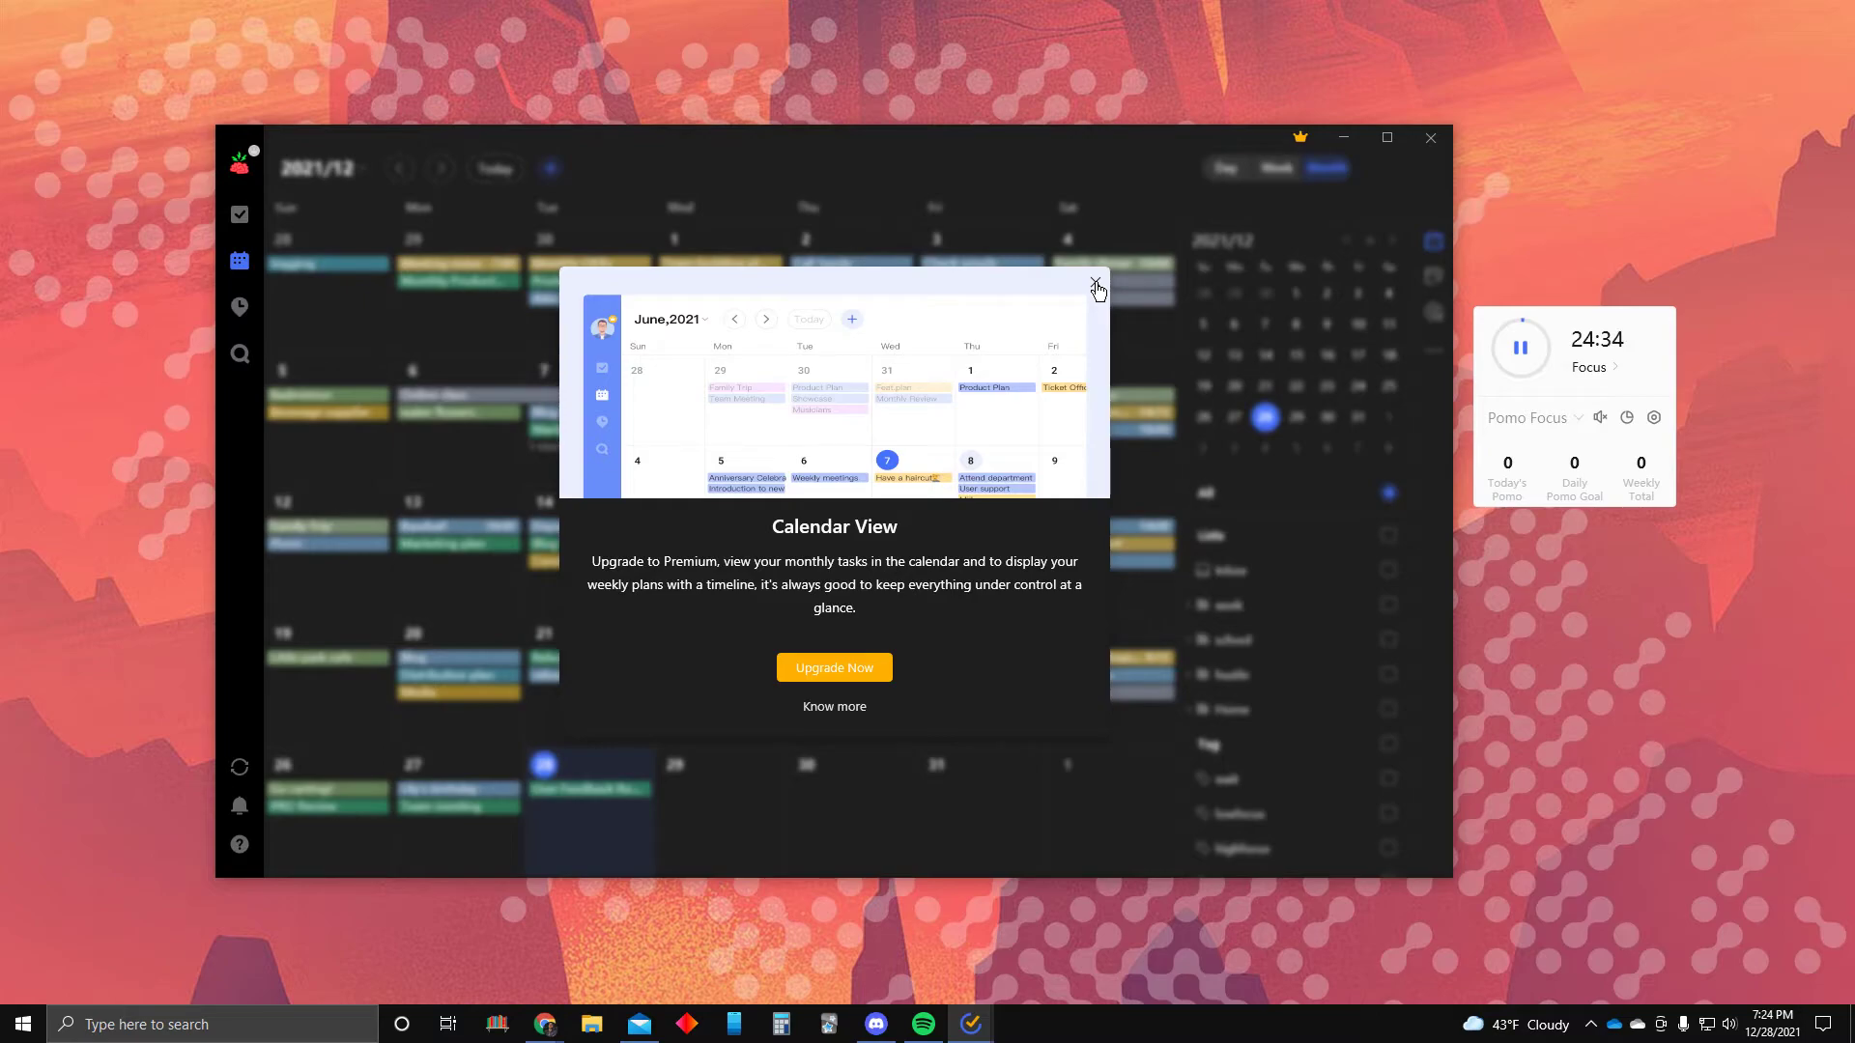
pyautogui.click(1095, 283)
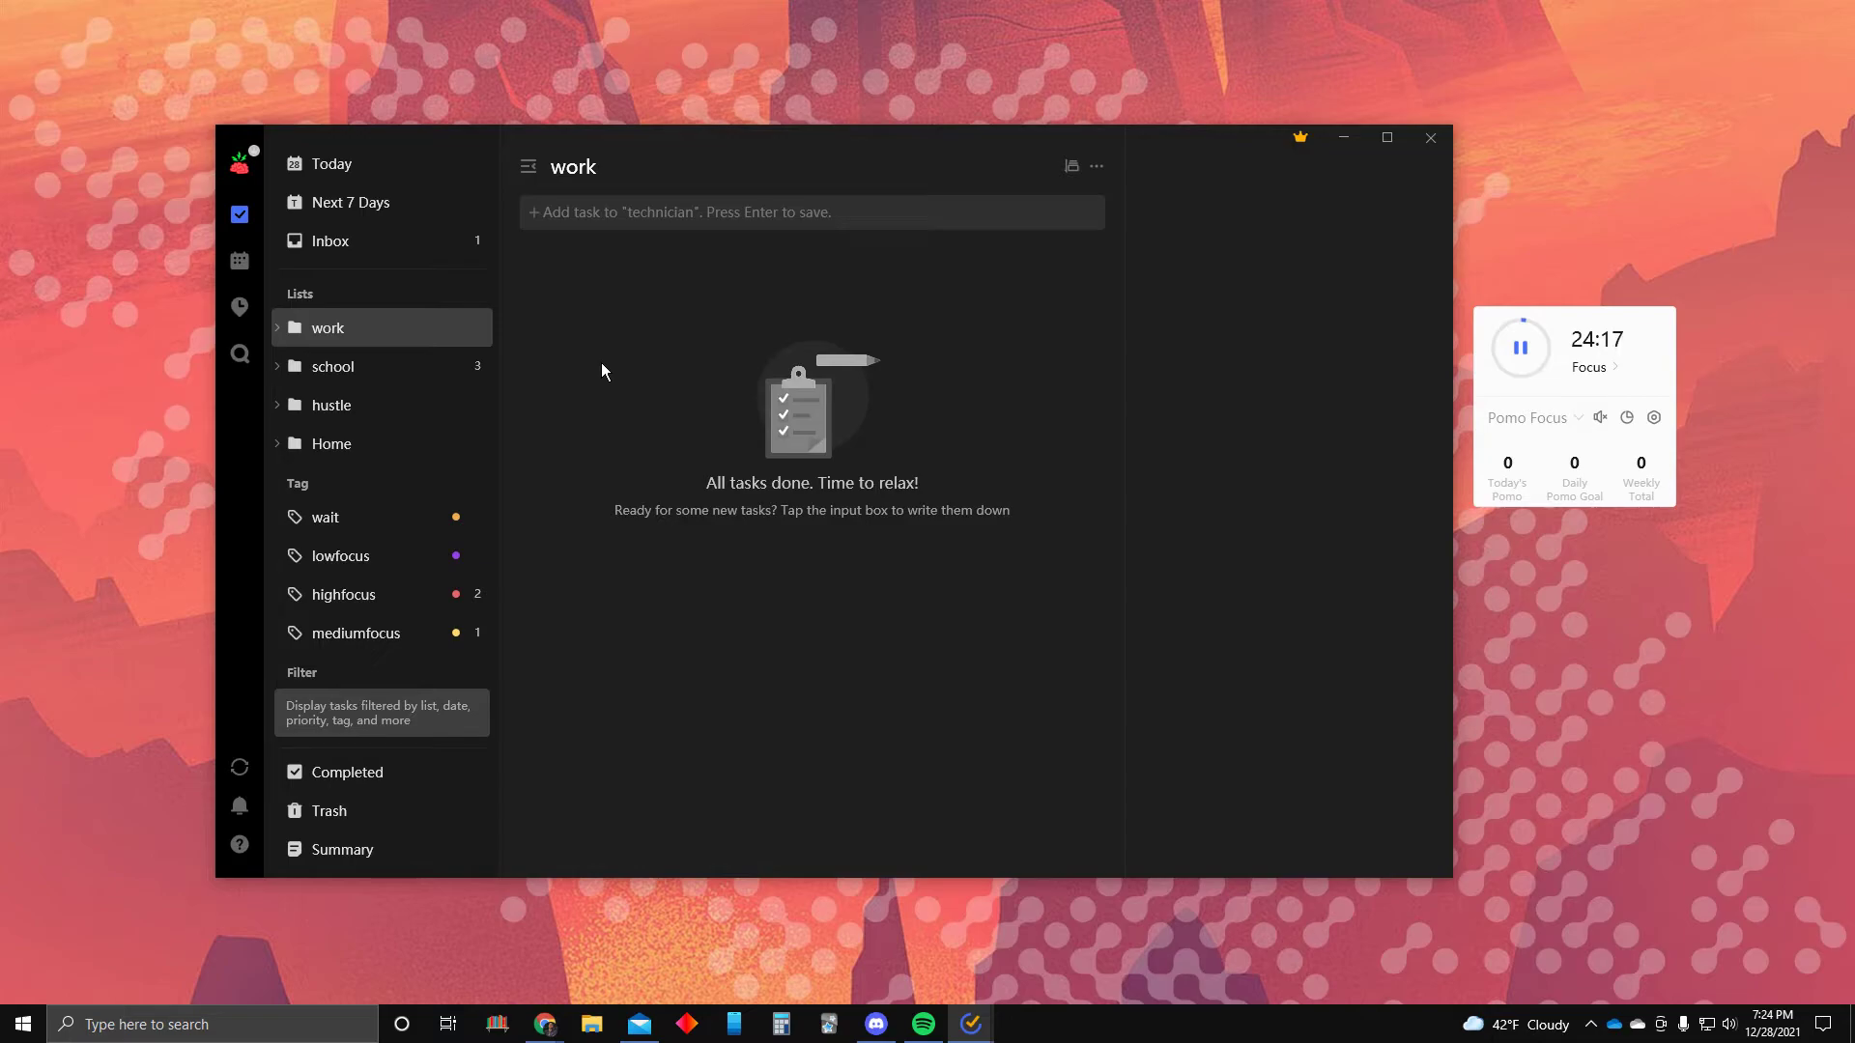
pyautogui.click(240, 268)
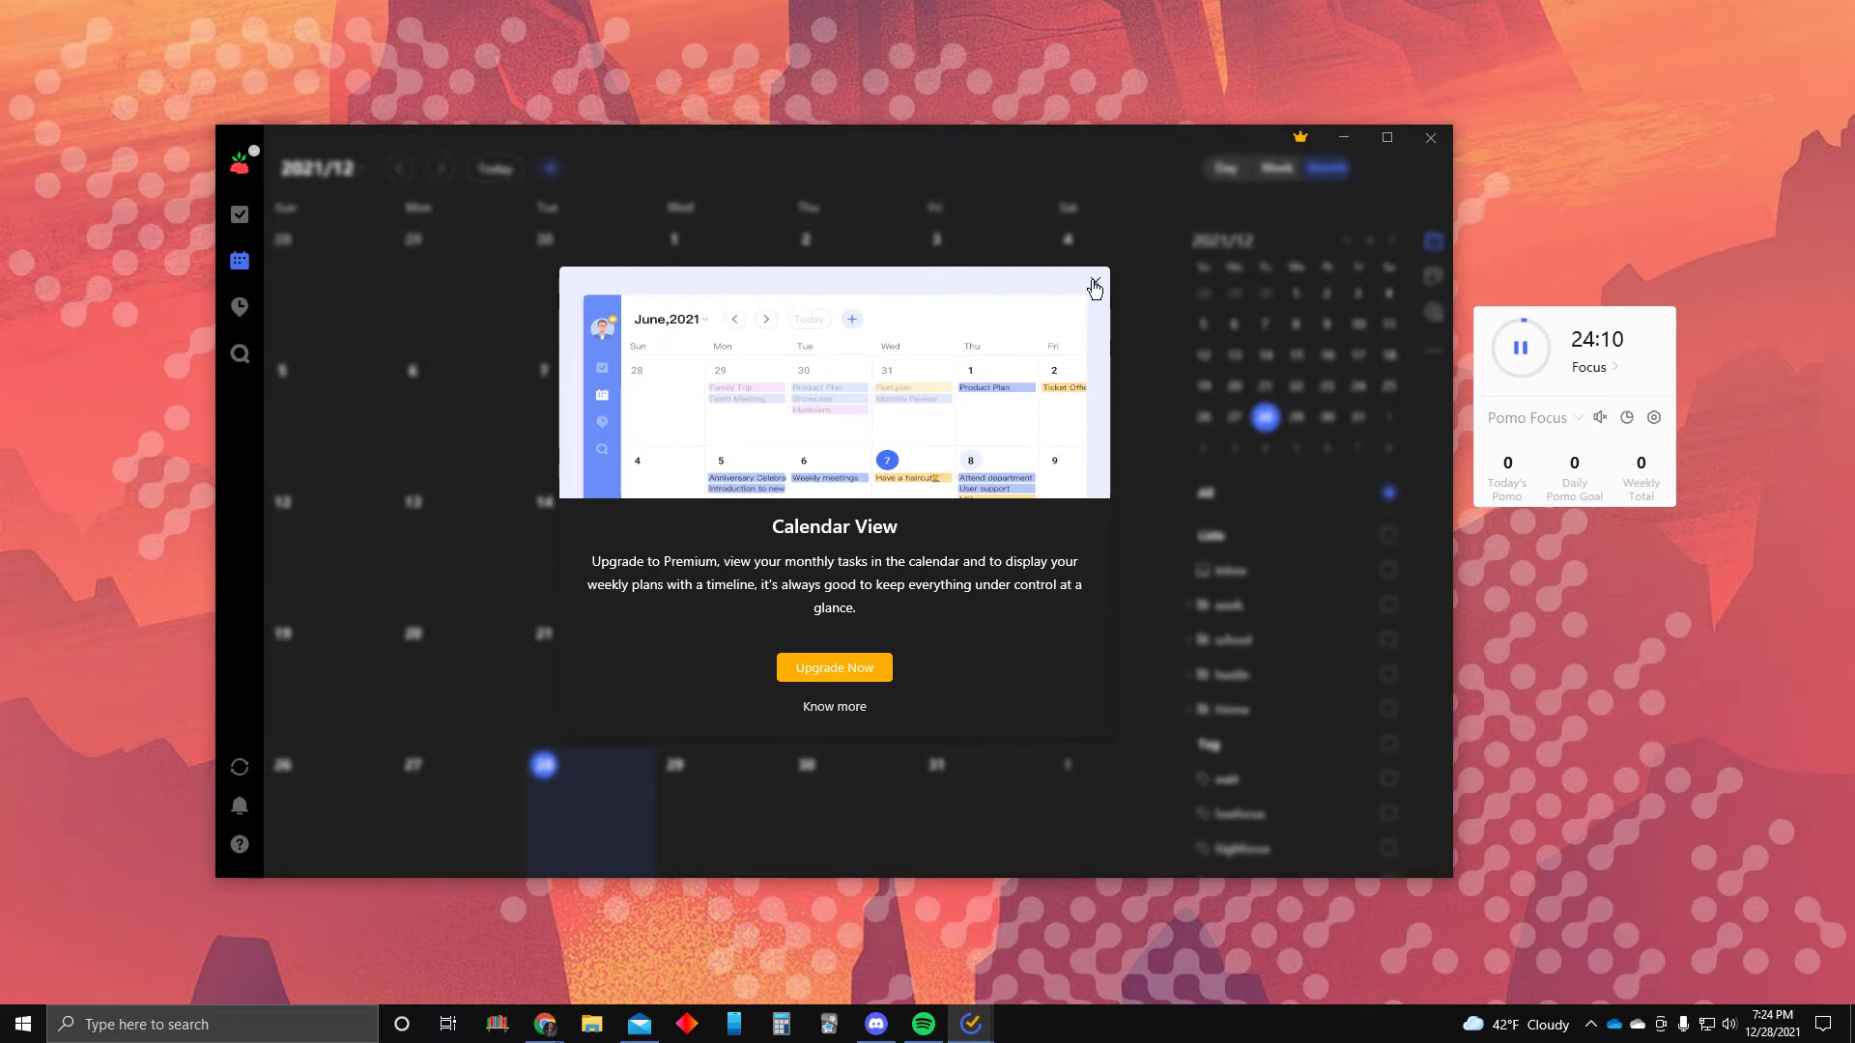
pyautogui.click(241, 164)
pyautogui.click(1012, 570)
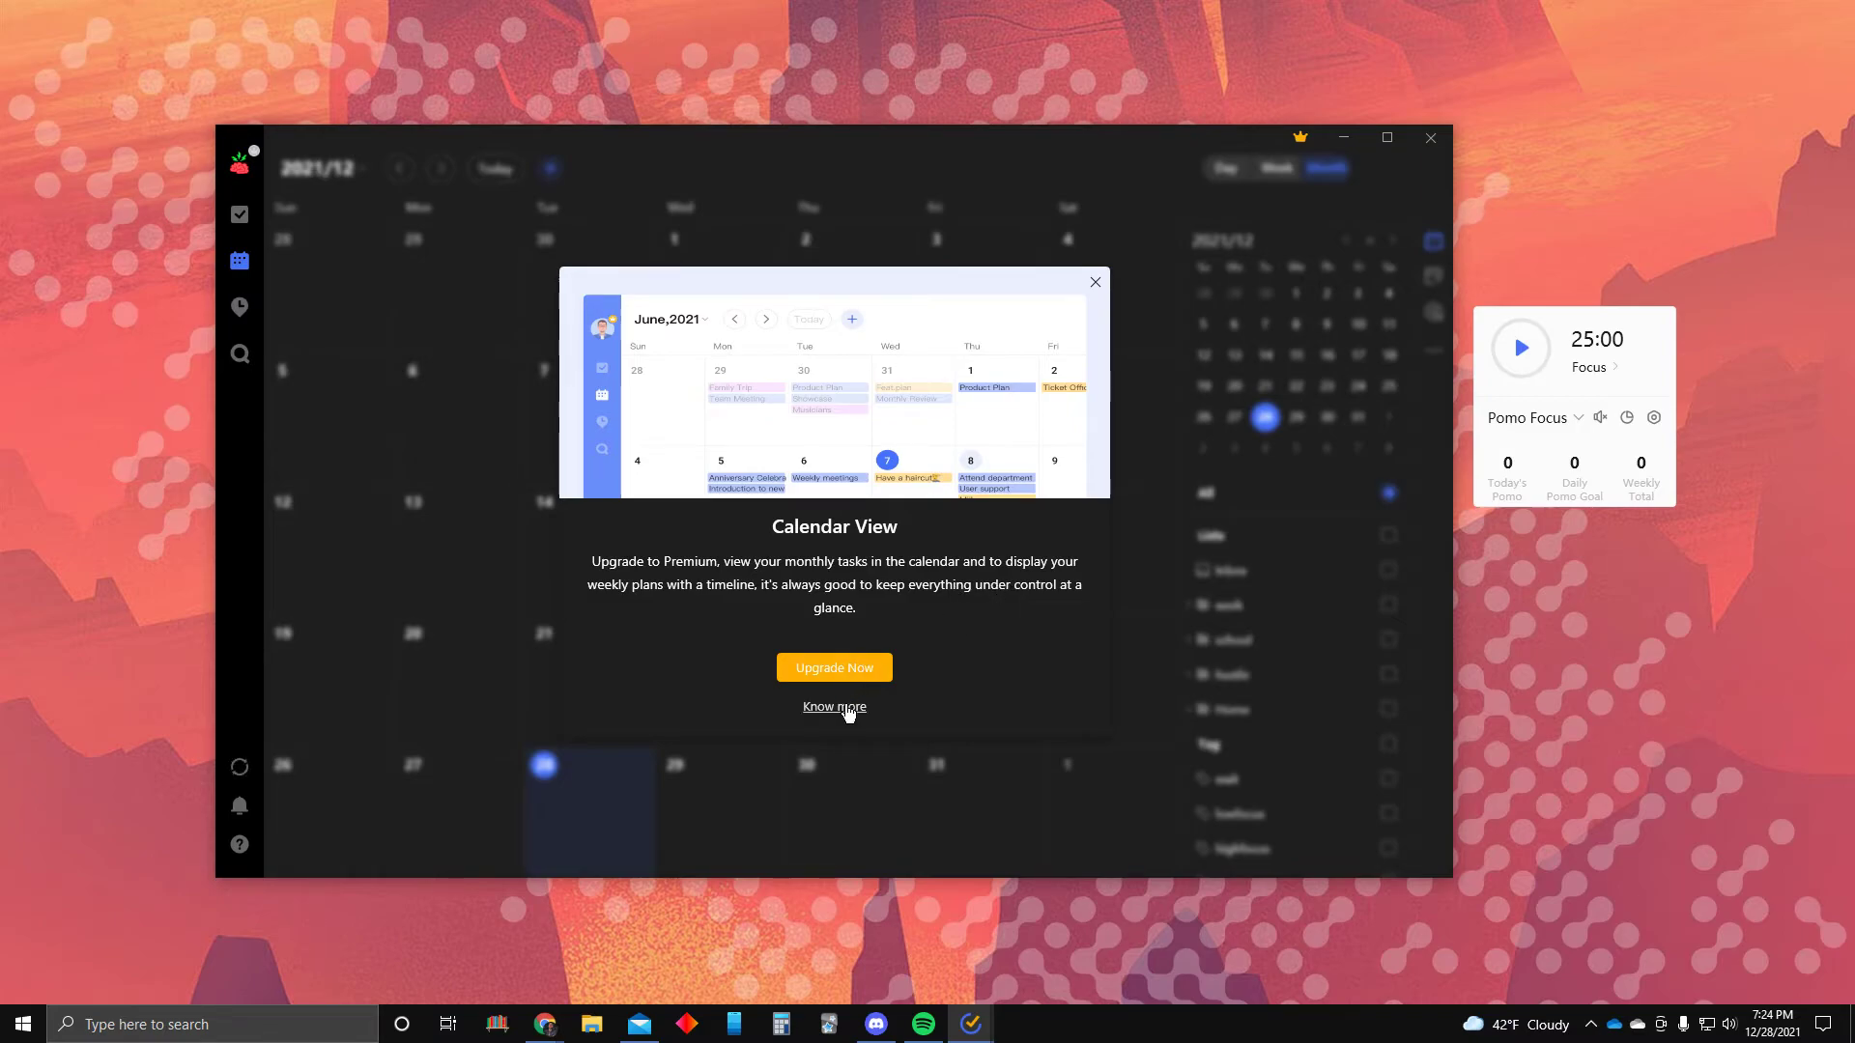
pyautogui.click(1096, 282)
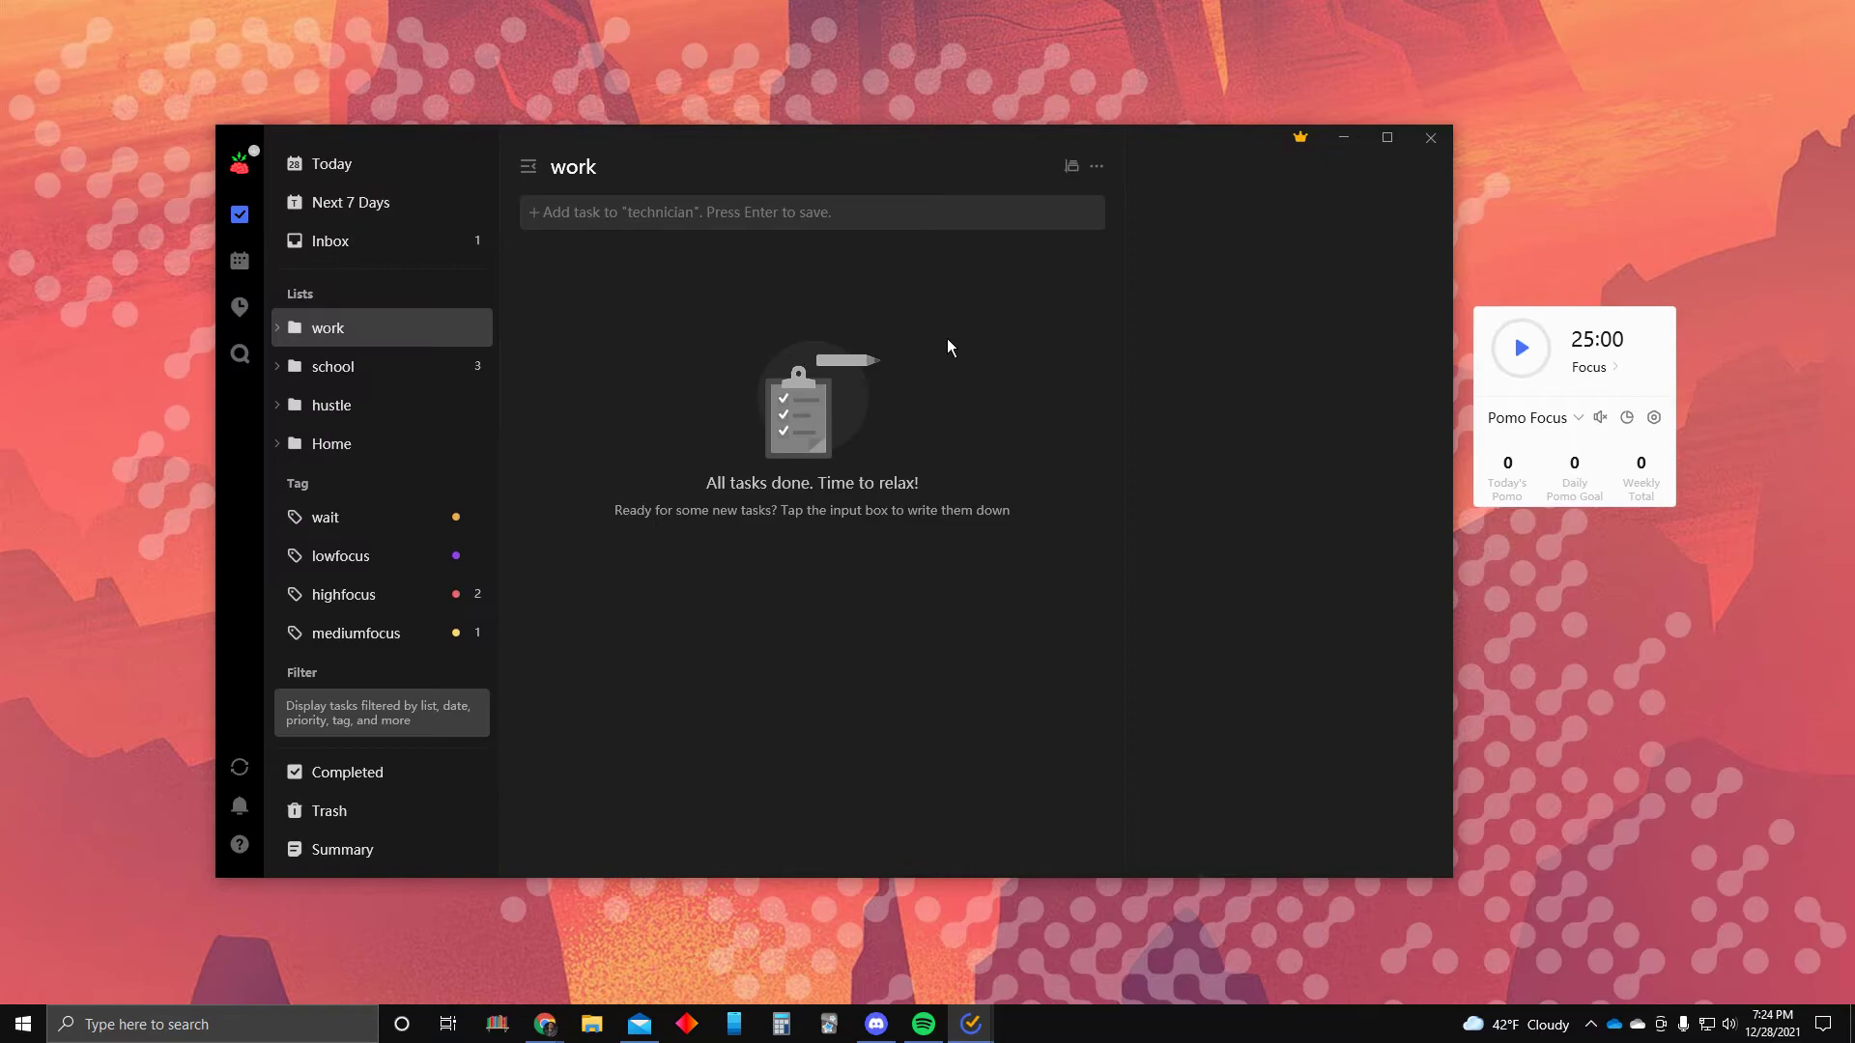
pyautogui.click(240, 166)
# Log out, sign back in with Google, and view the account's Eisenhower Matrix quadrants
pyautogui.click(323, 314)
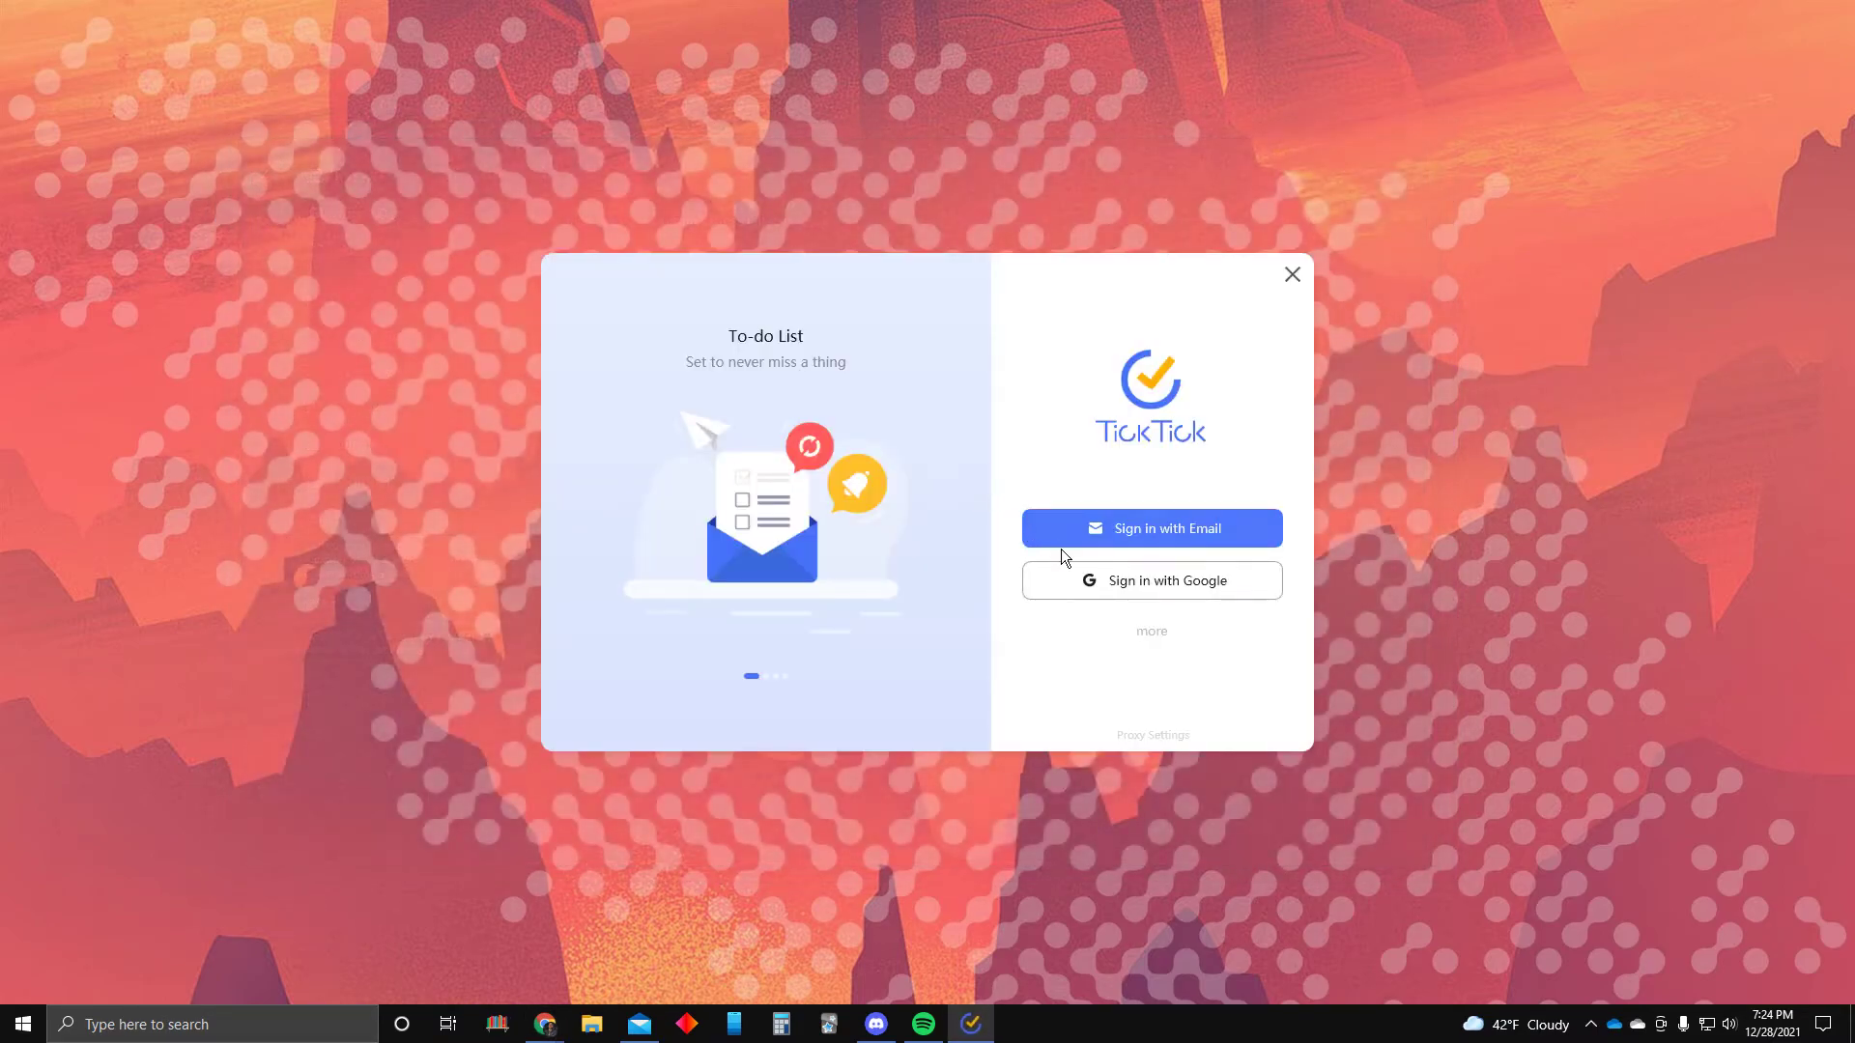
pyautogui.click(1150, 588)
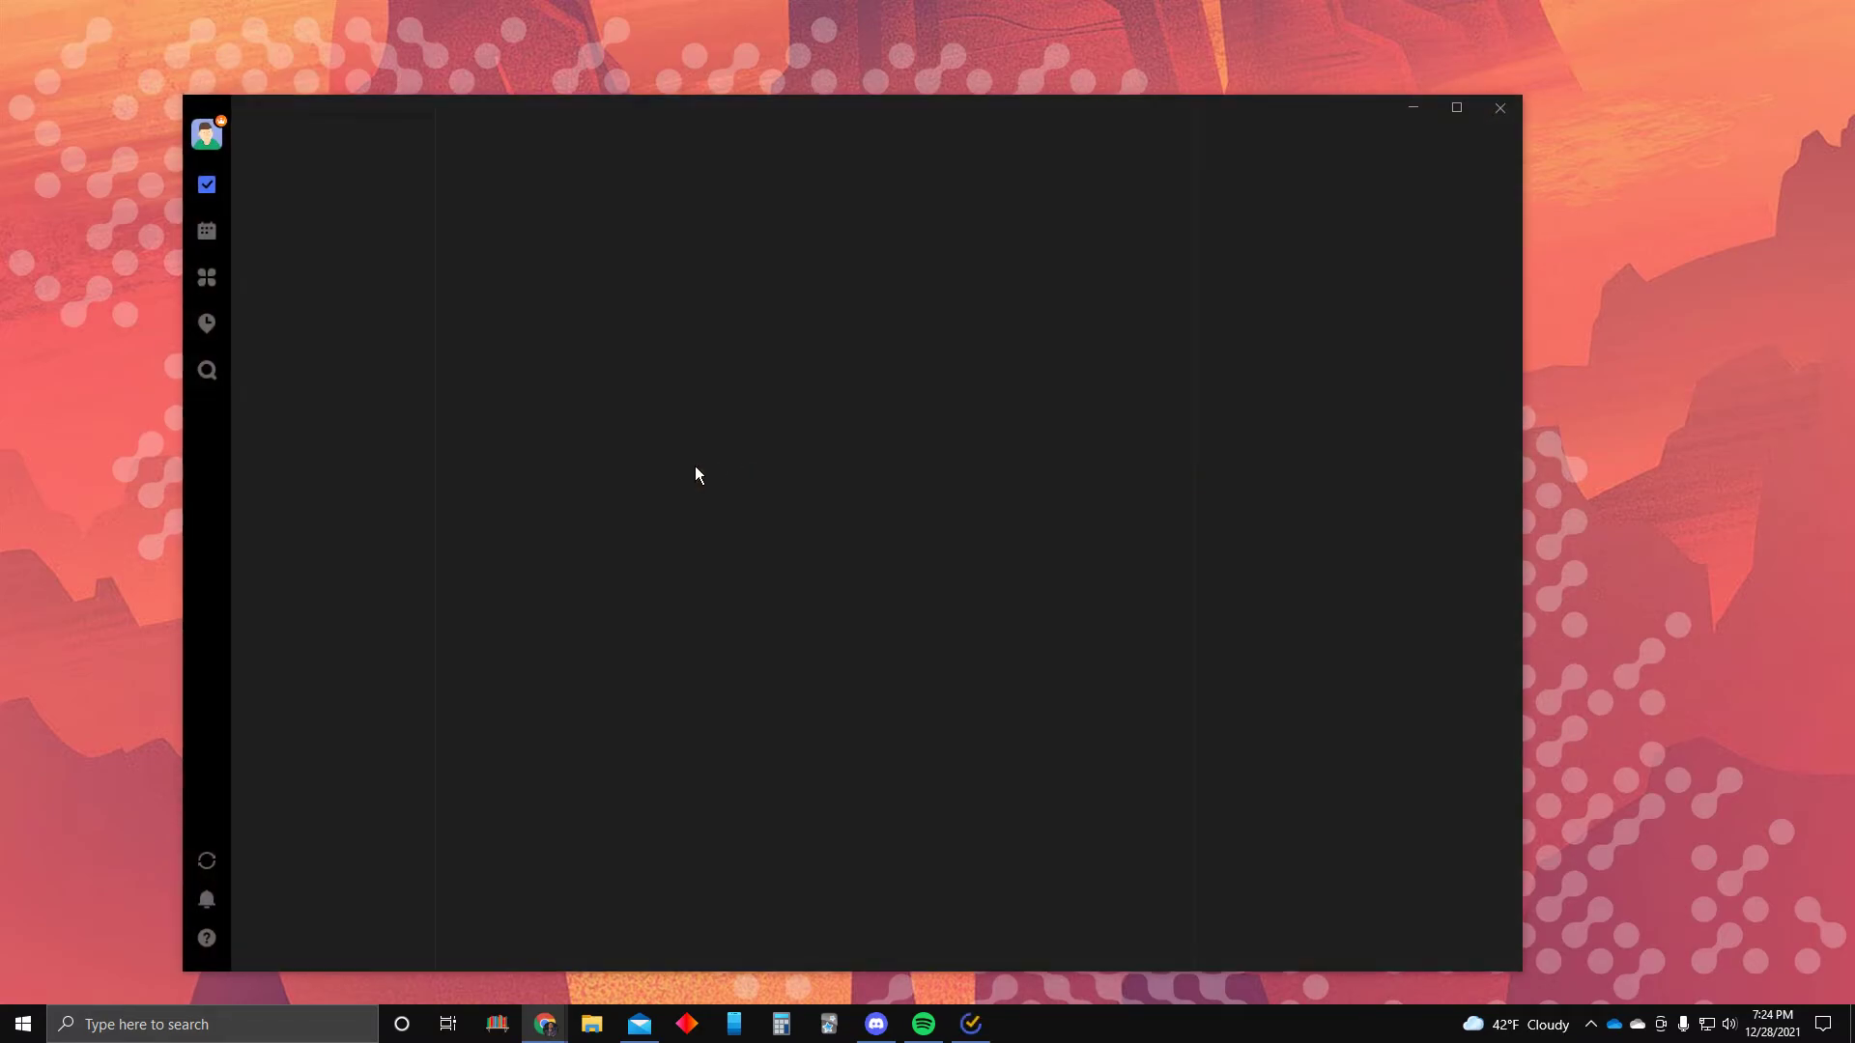
pyautogui.click(208, 277)
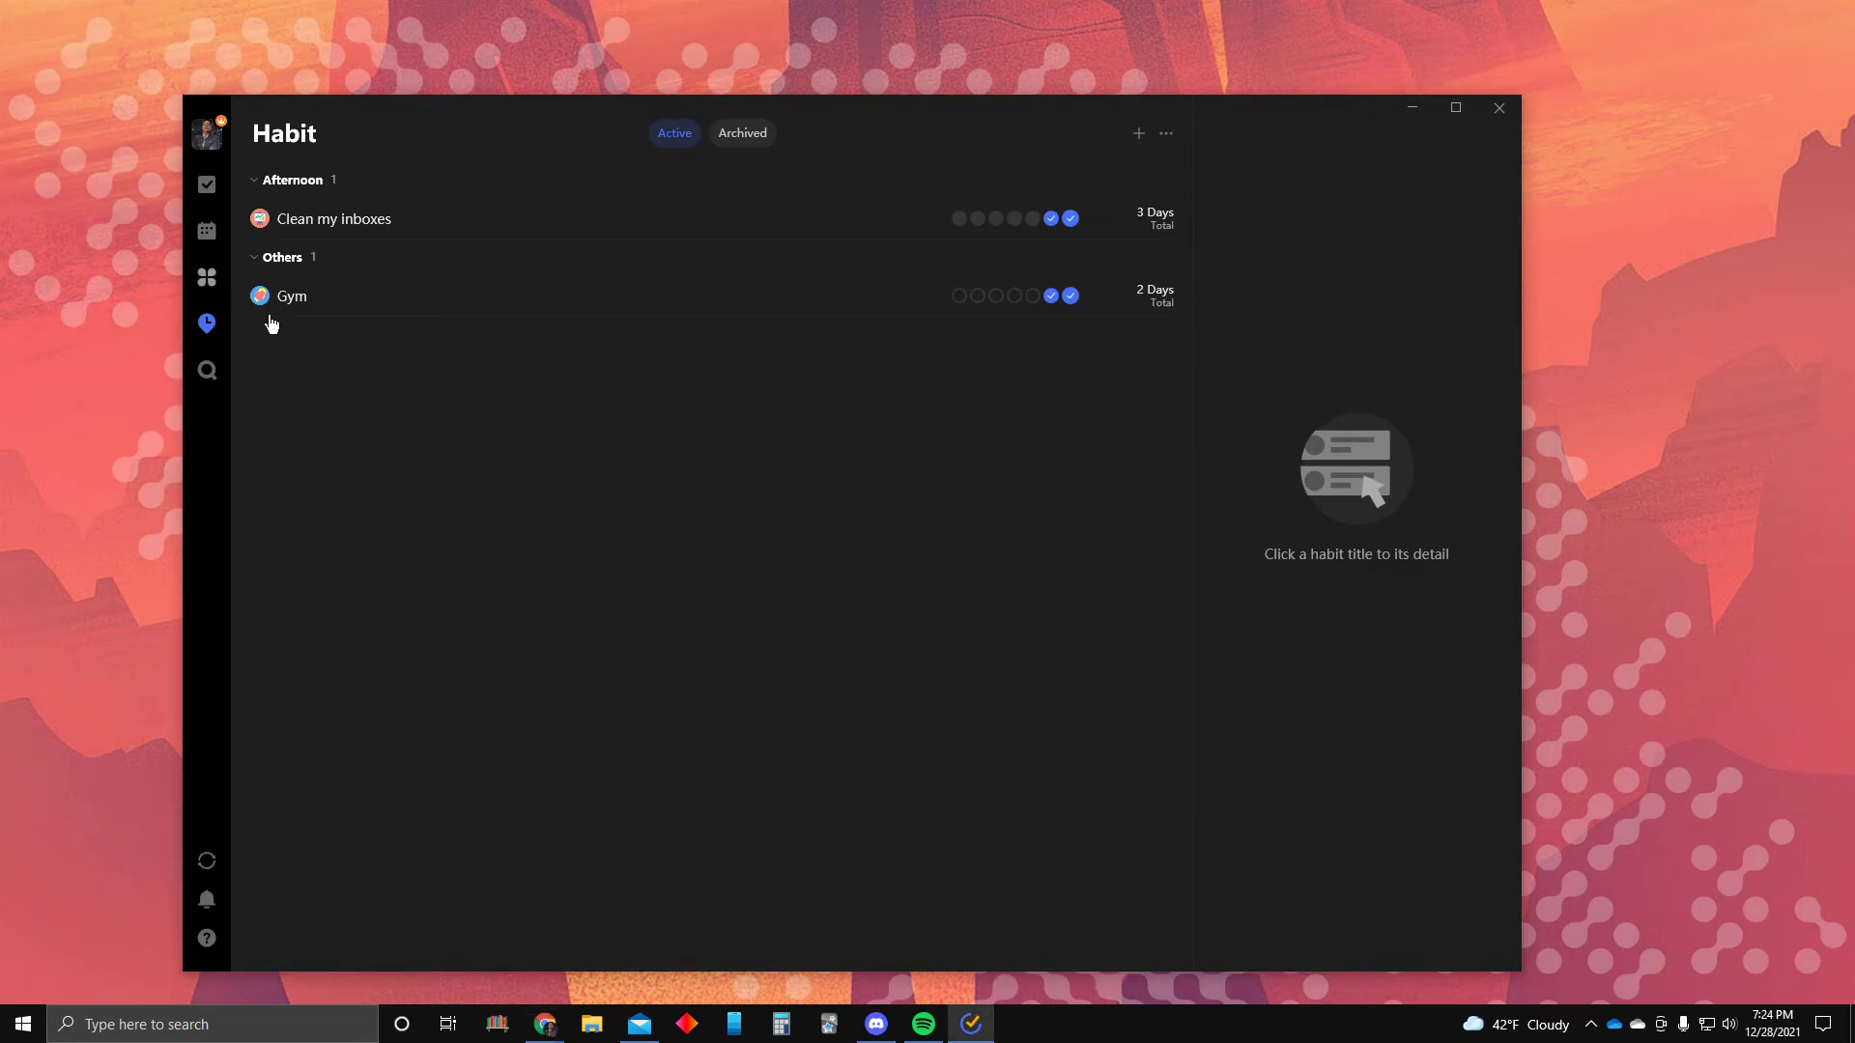
pyautogui.scroll(-1, 869, 505)
pyautogui.scroll(1, 696, 469)
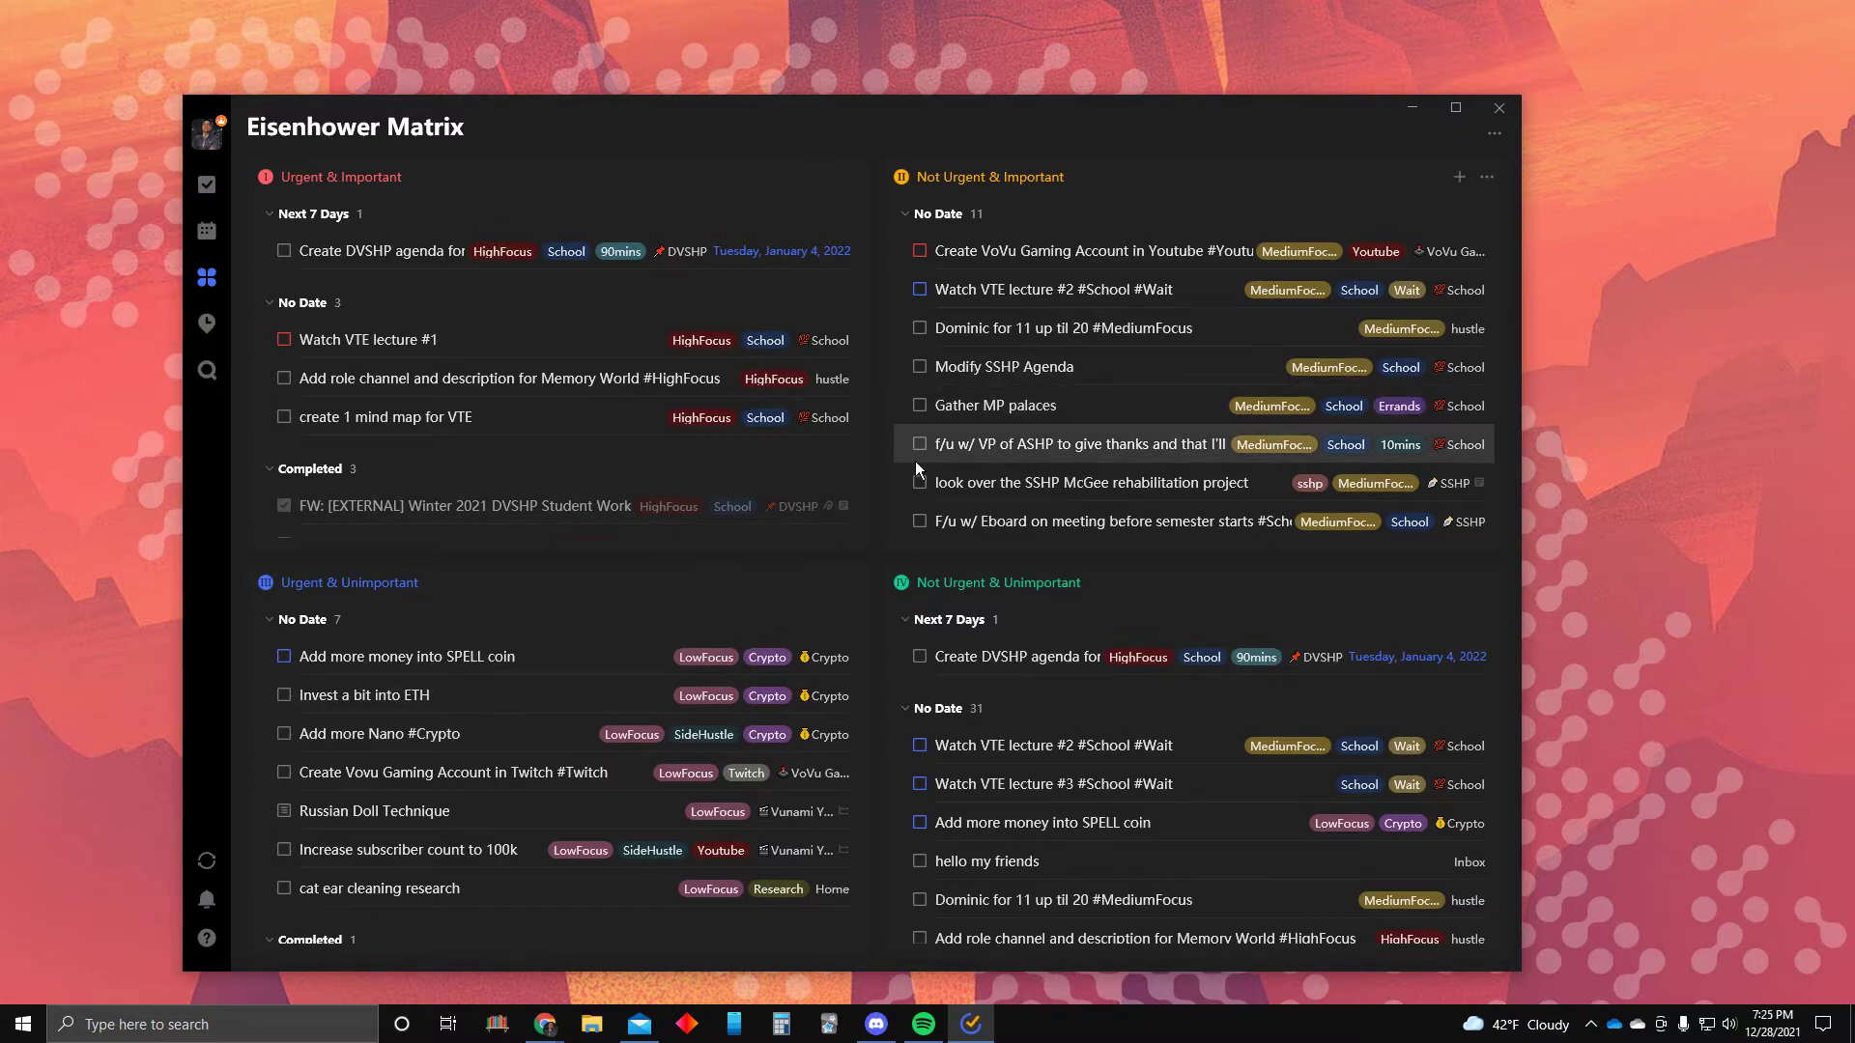
# Open the December 2021 month calendar with undated tasks listed beside it, trying Gather MP palaces on December 17
pyautogui.click(207, 230)
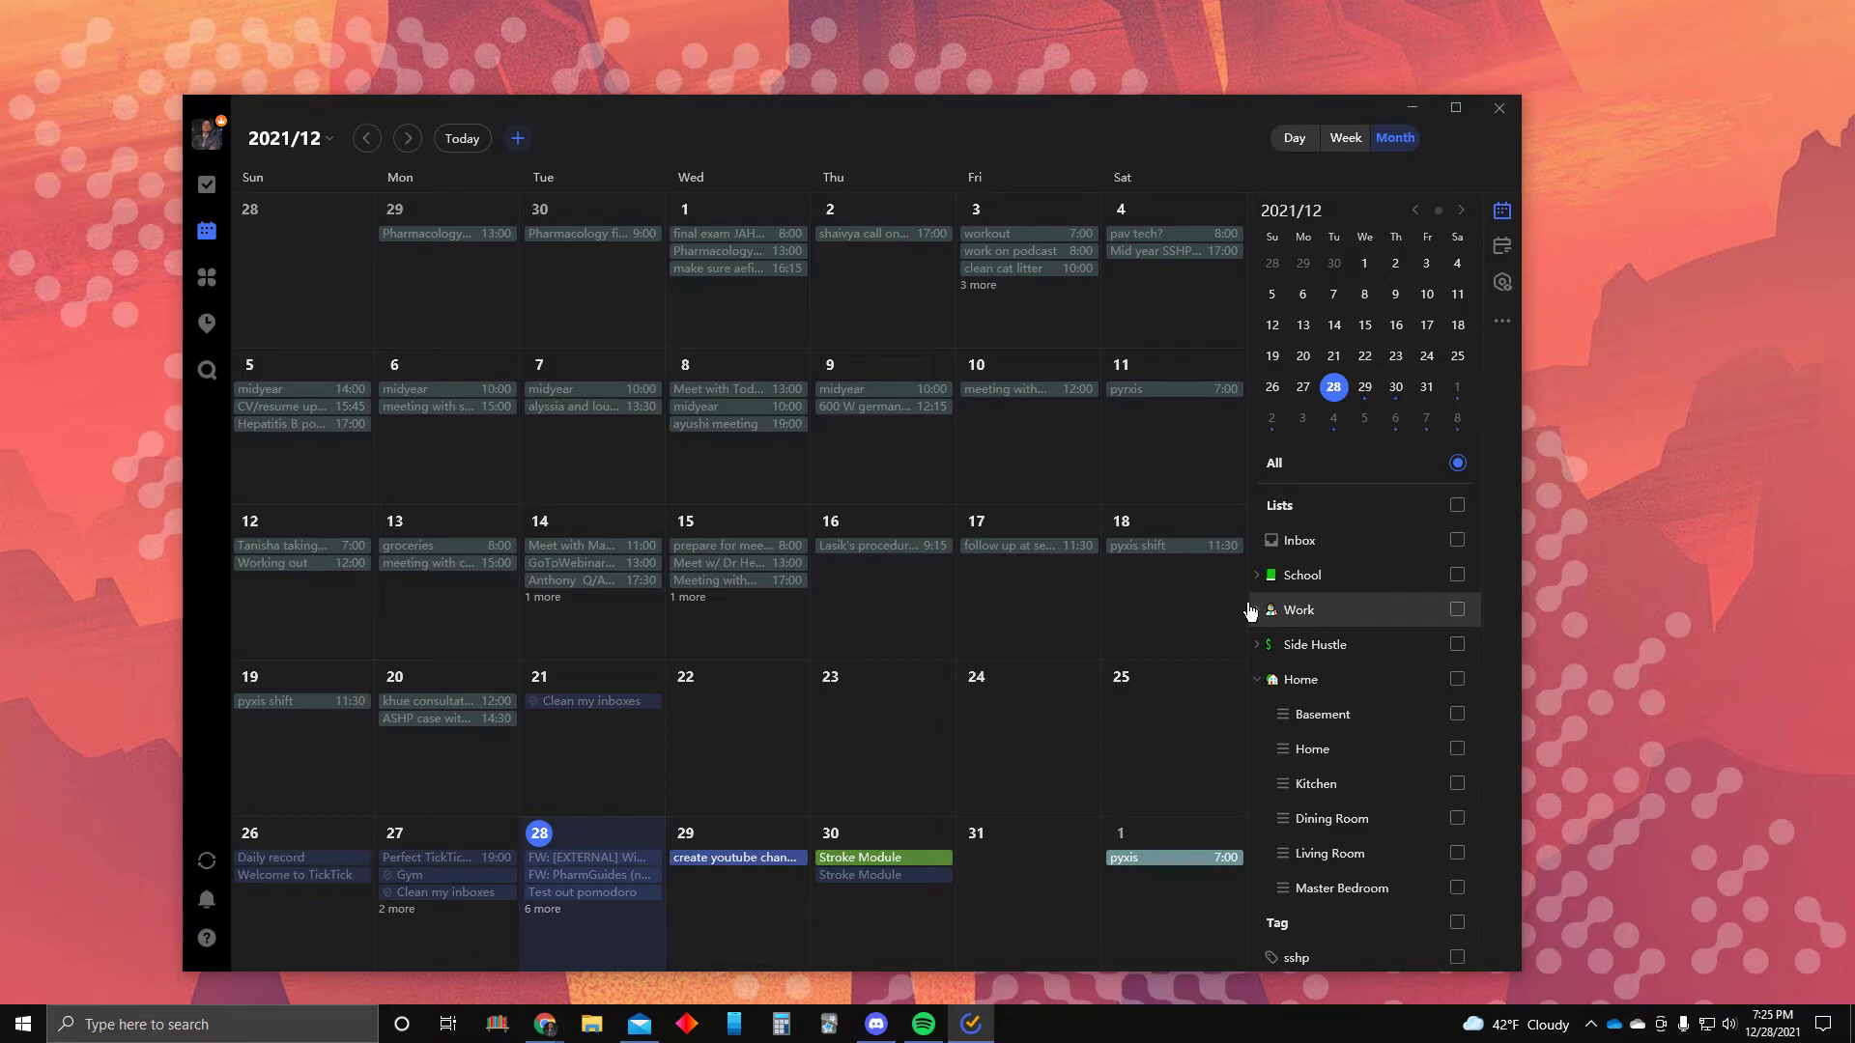
pyautogui.moveTo(937, 108); pyautogui.dragTo(921, 77)
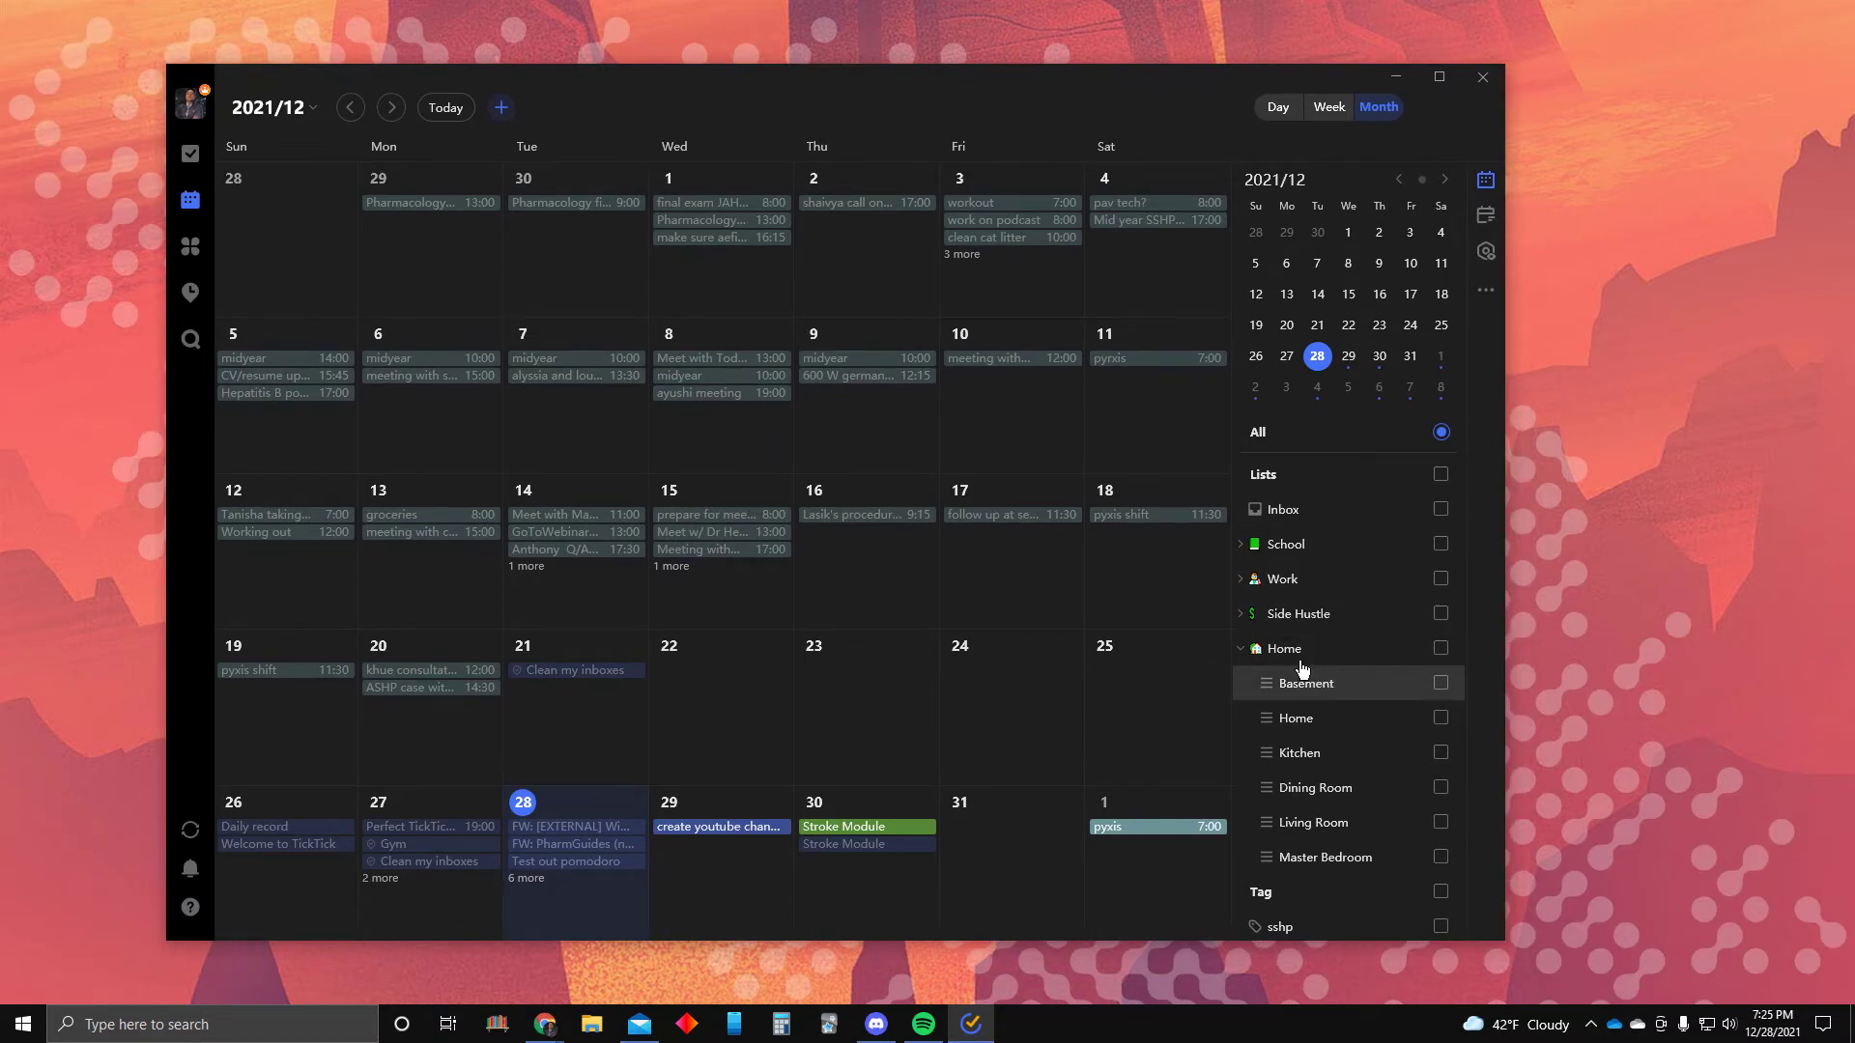
pyautogui.click(1485, 216)
pyautogui.scroll(-3, 1330, 579)
pyautogui.scroll(3, 1330, 608)
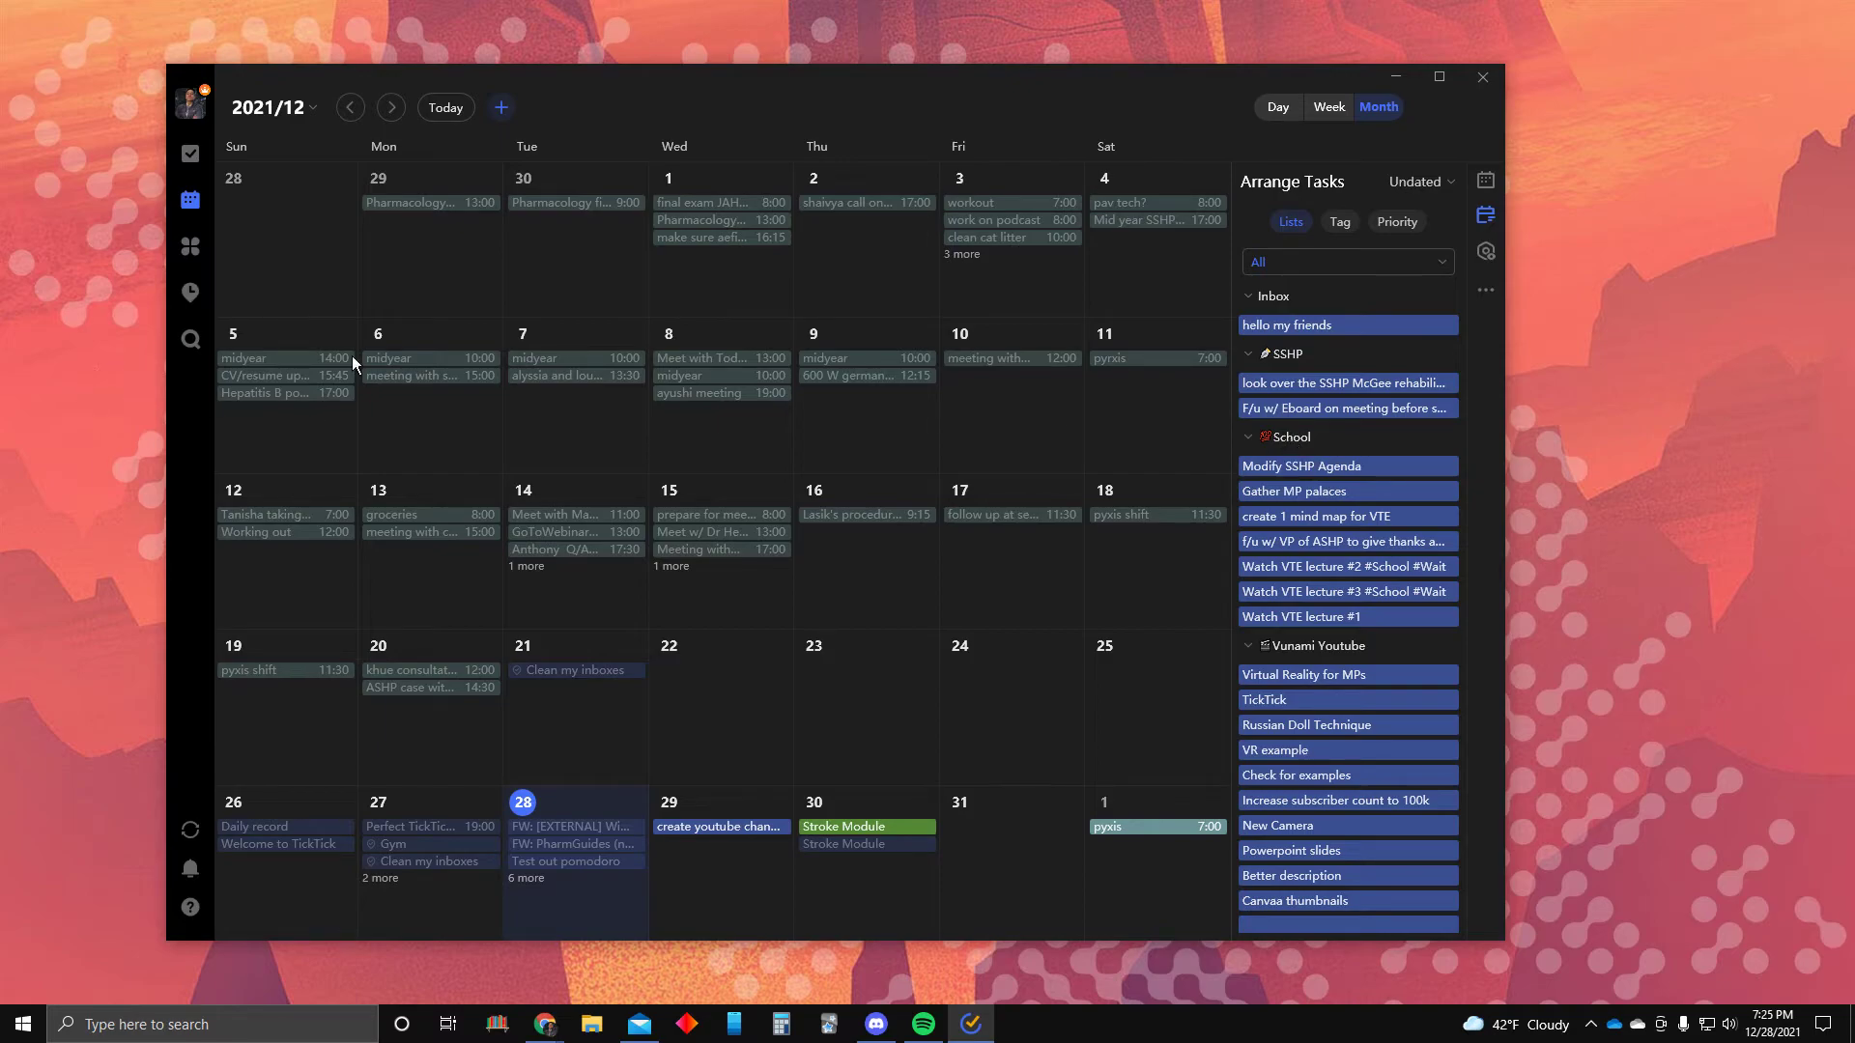
pyautogui.moveTo(1289, 491)
pyautogui.mouseDown()
pyautogui.moveTo(1075, 493)
pyautogui.moveTo(1319, 489)
pyautogui.mouseUp()
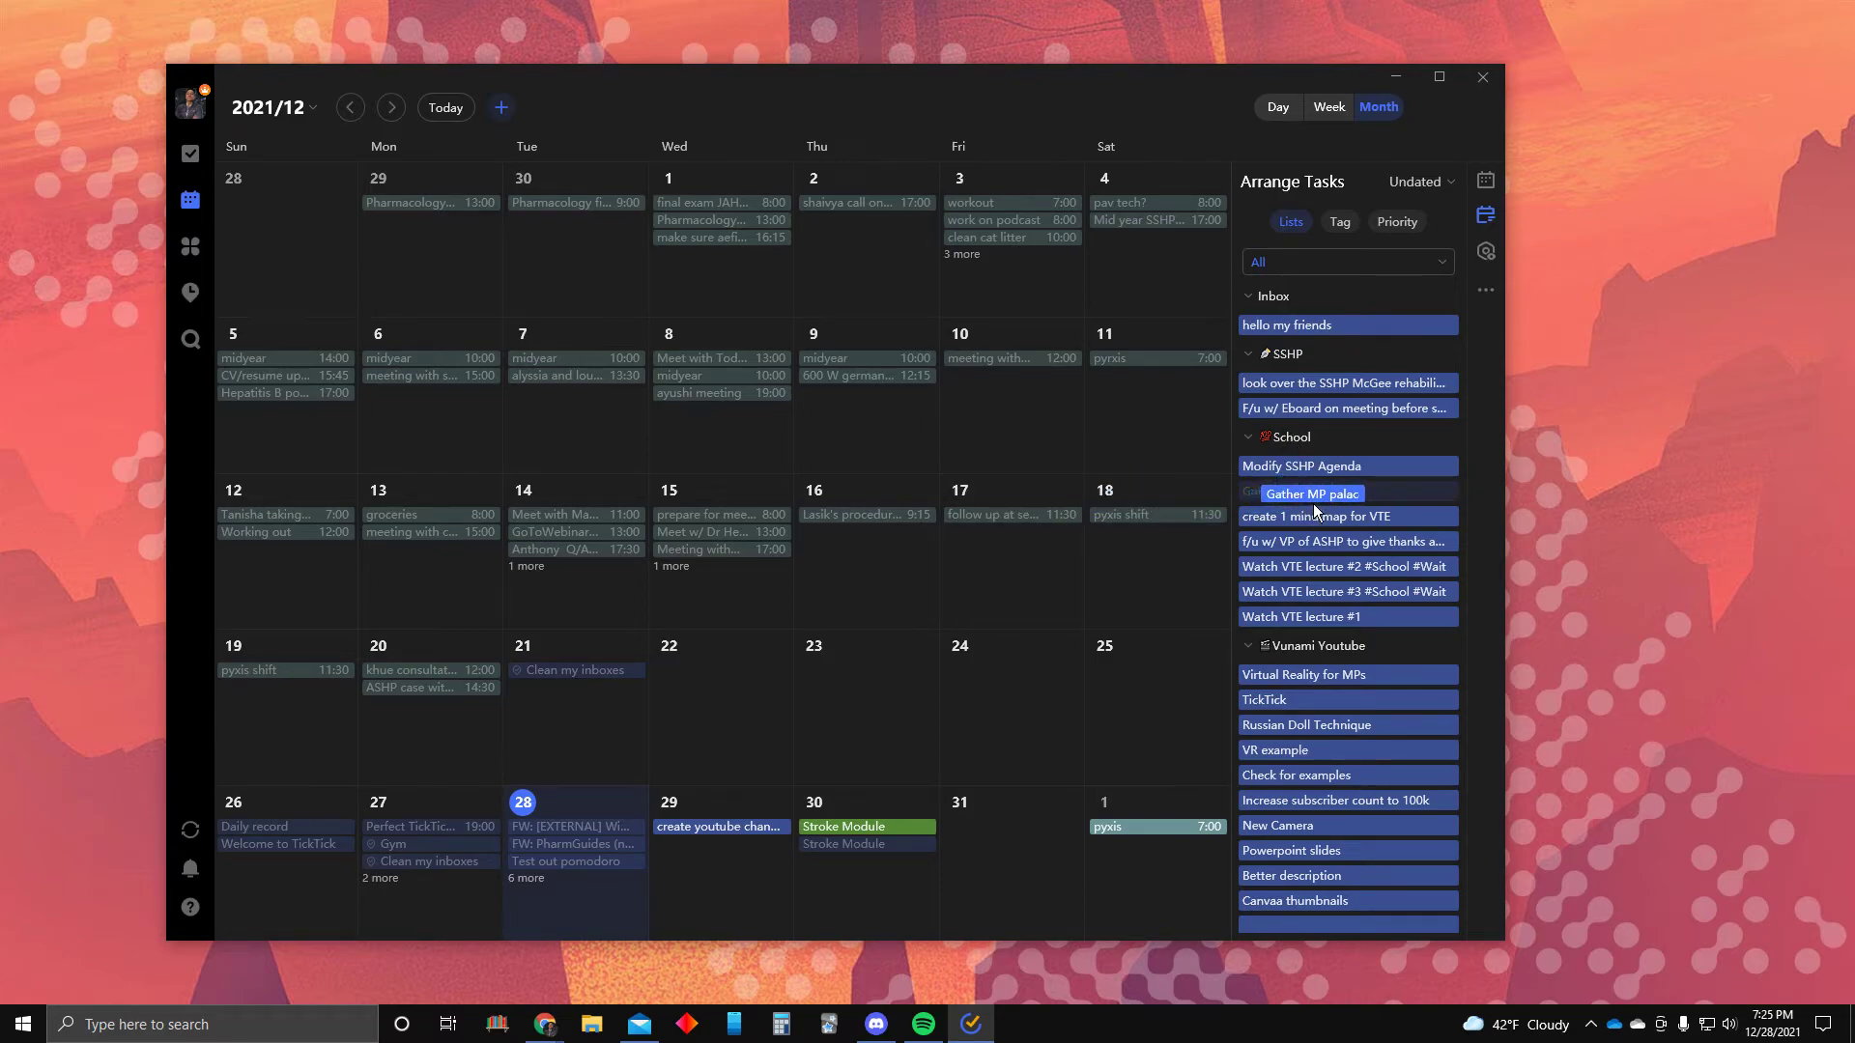
# Switch the calendar to the single day of December 28 and try scheduling 'create 1 mind map for VTE' at 11:00
pyautogui.click(1281, 110)
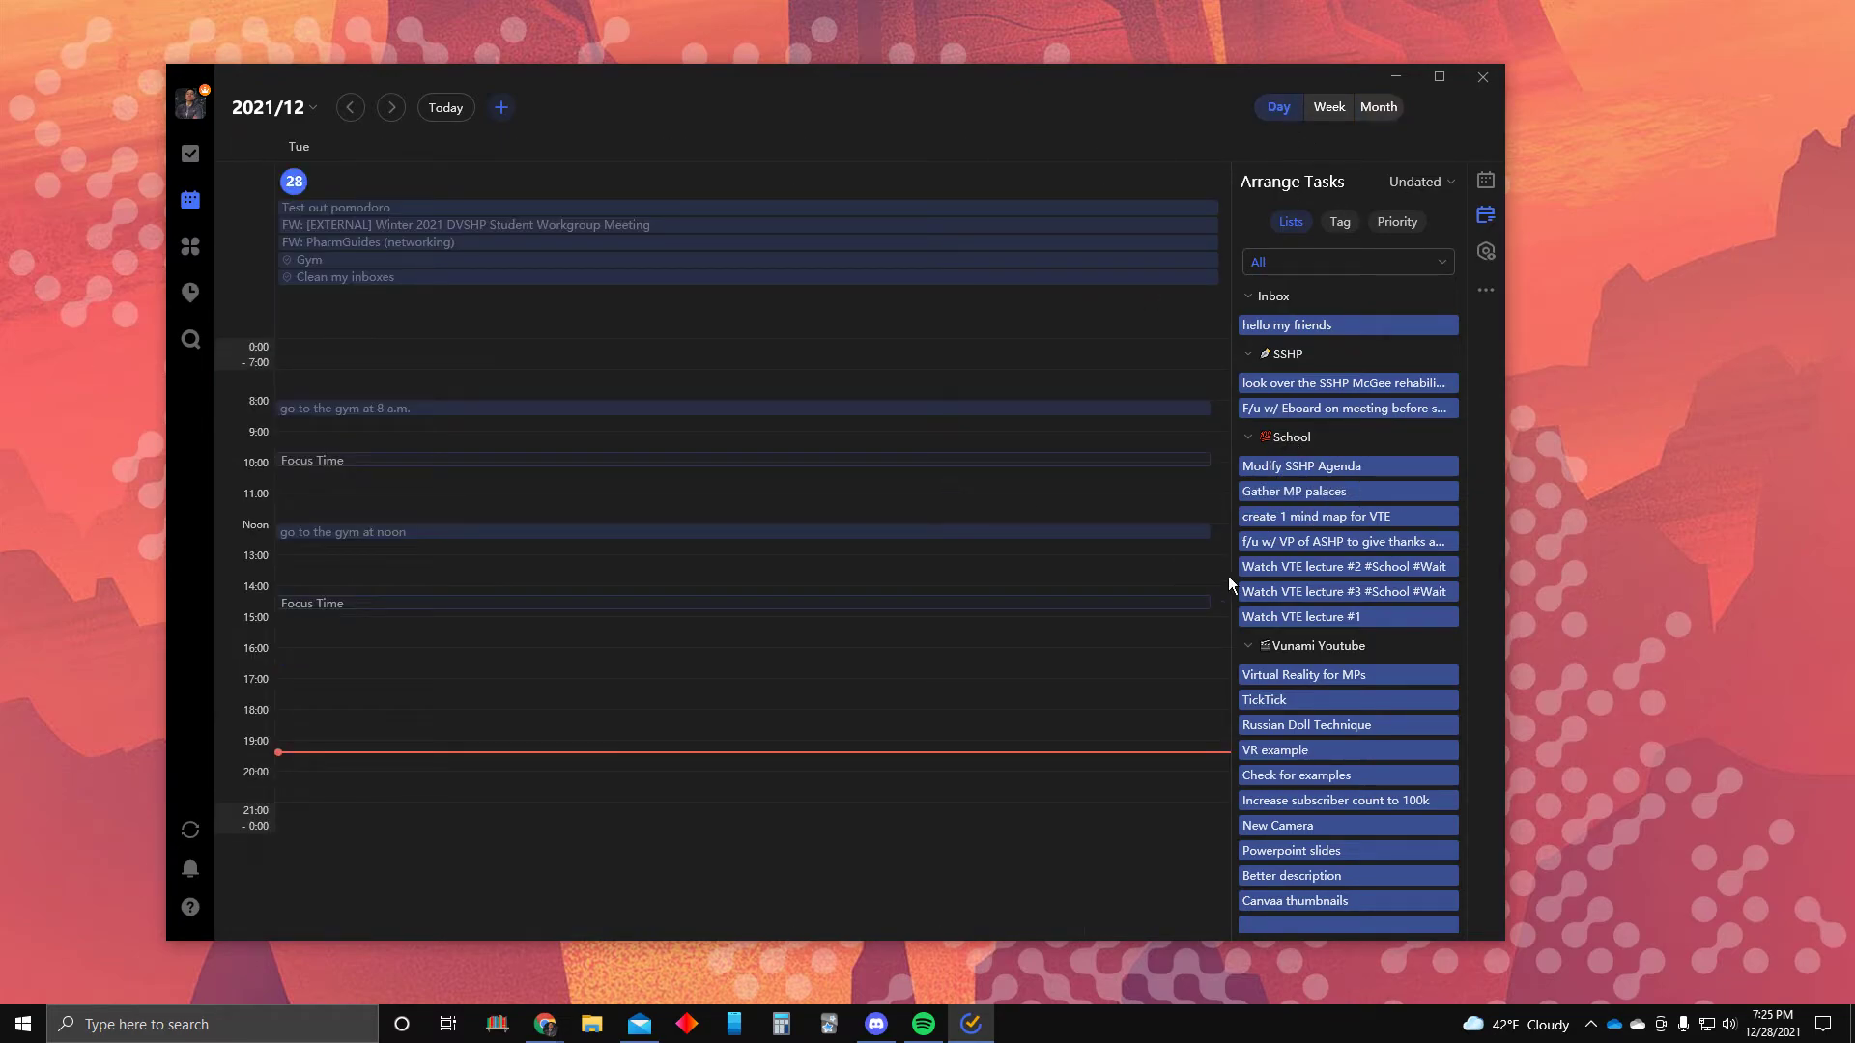
pyautogui.moveTo(1295, 517)
pyautogui.mouseDown()
pyautogui.moveTo(869, 531)
pyautogui.moveTo(650, 489)
pyautogui.moveTo(1331, 519)
pyautogui.mouseUp()
pyautogui.scroll(-3, 1310, 675)
pyautogui.scroll(3, 1310, 676)
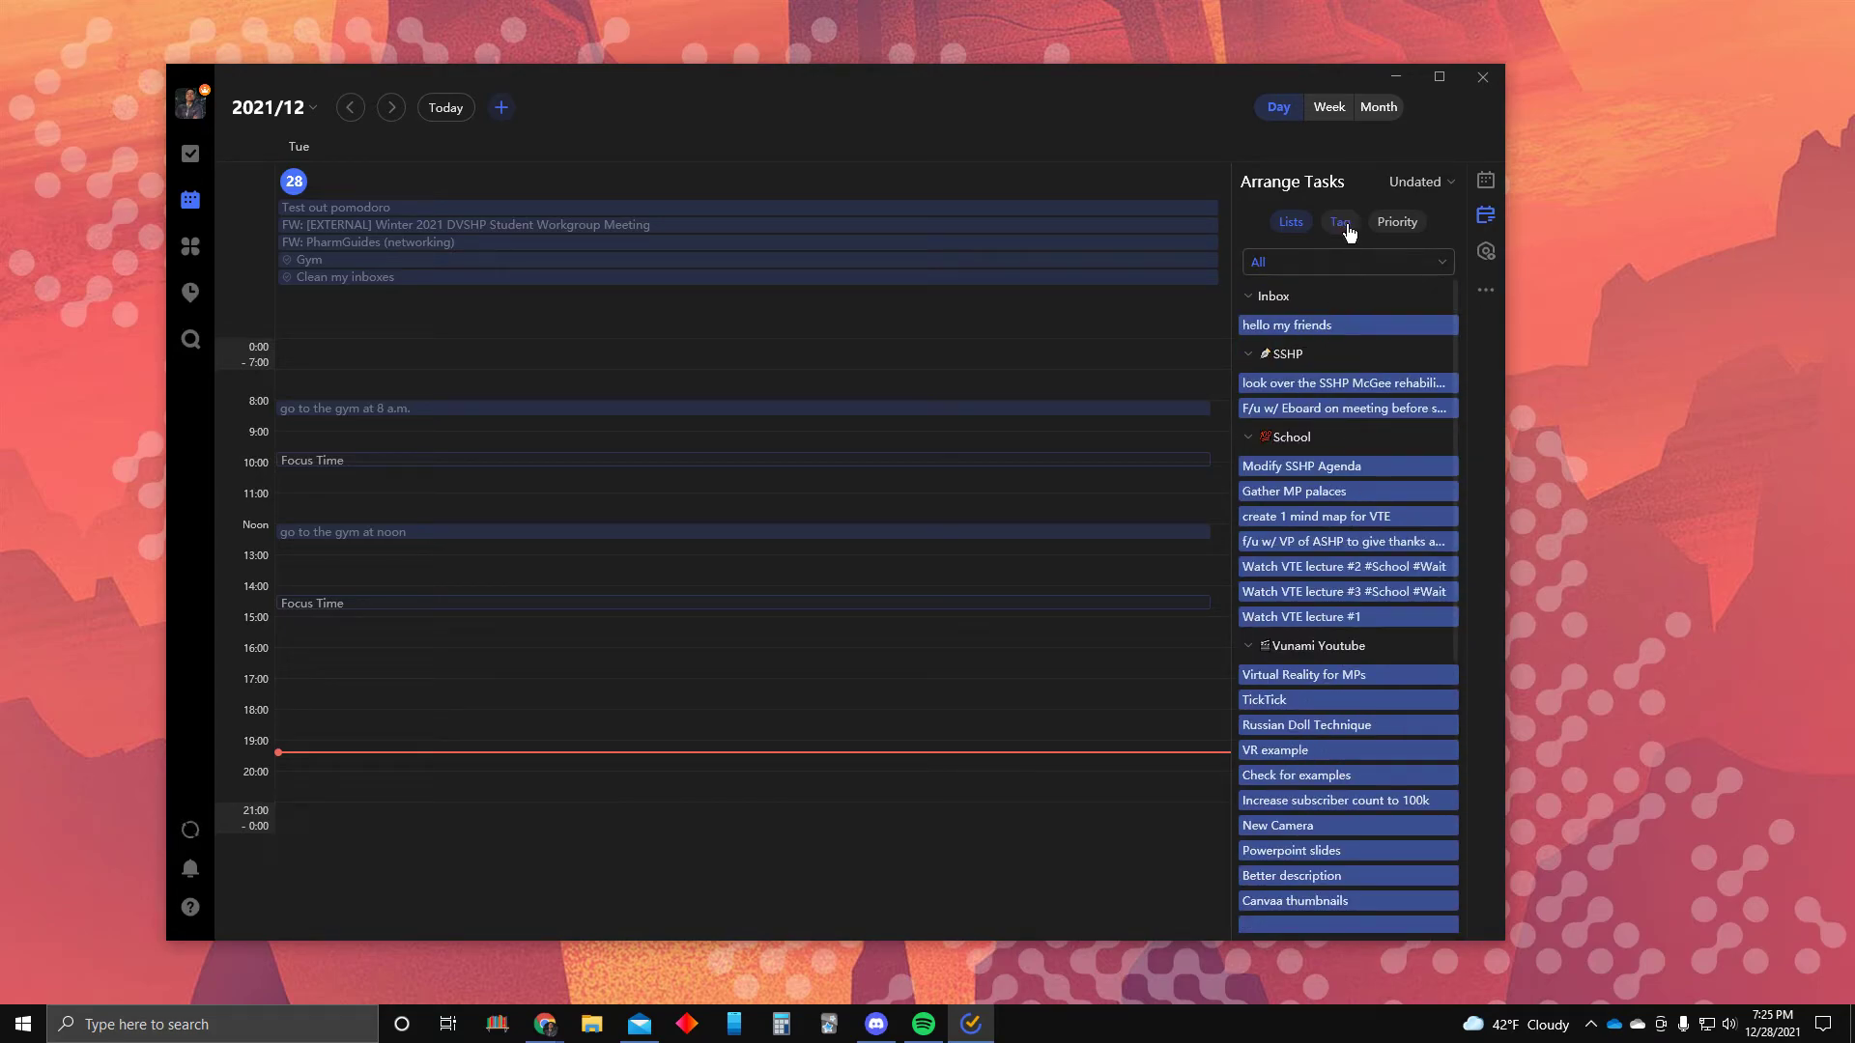
# Group undated tasks by tag, filtered to LowFocus, MediumFocus and HighFocus, and place the mind map task on the day
pyautogui.click(1397, 224)
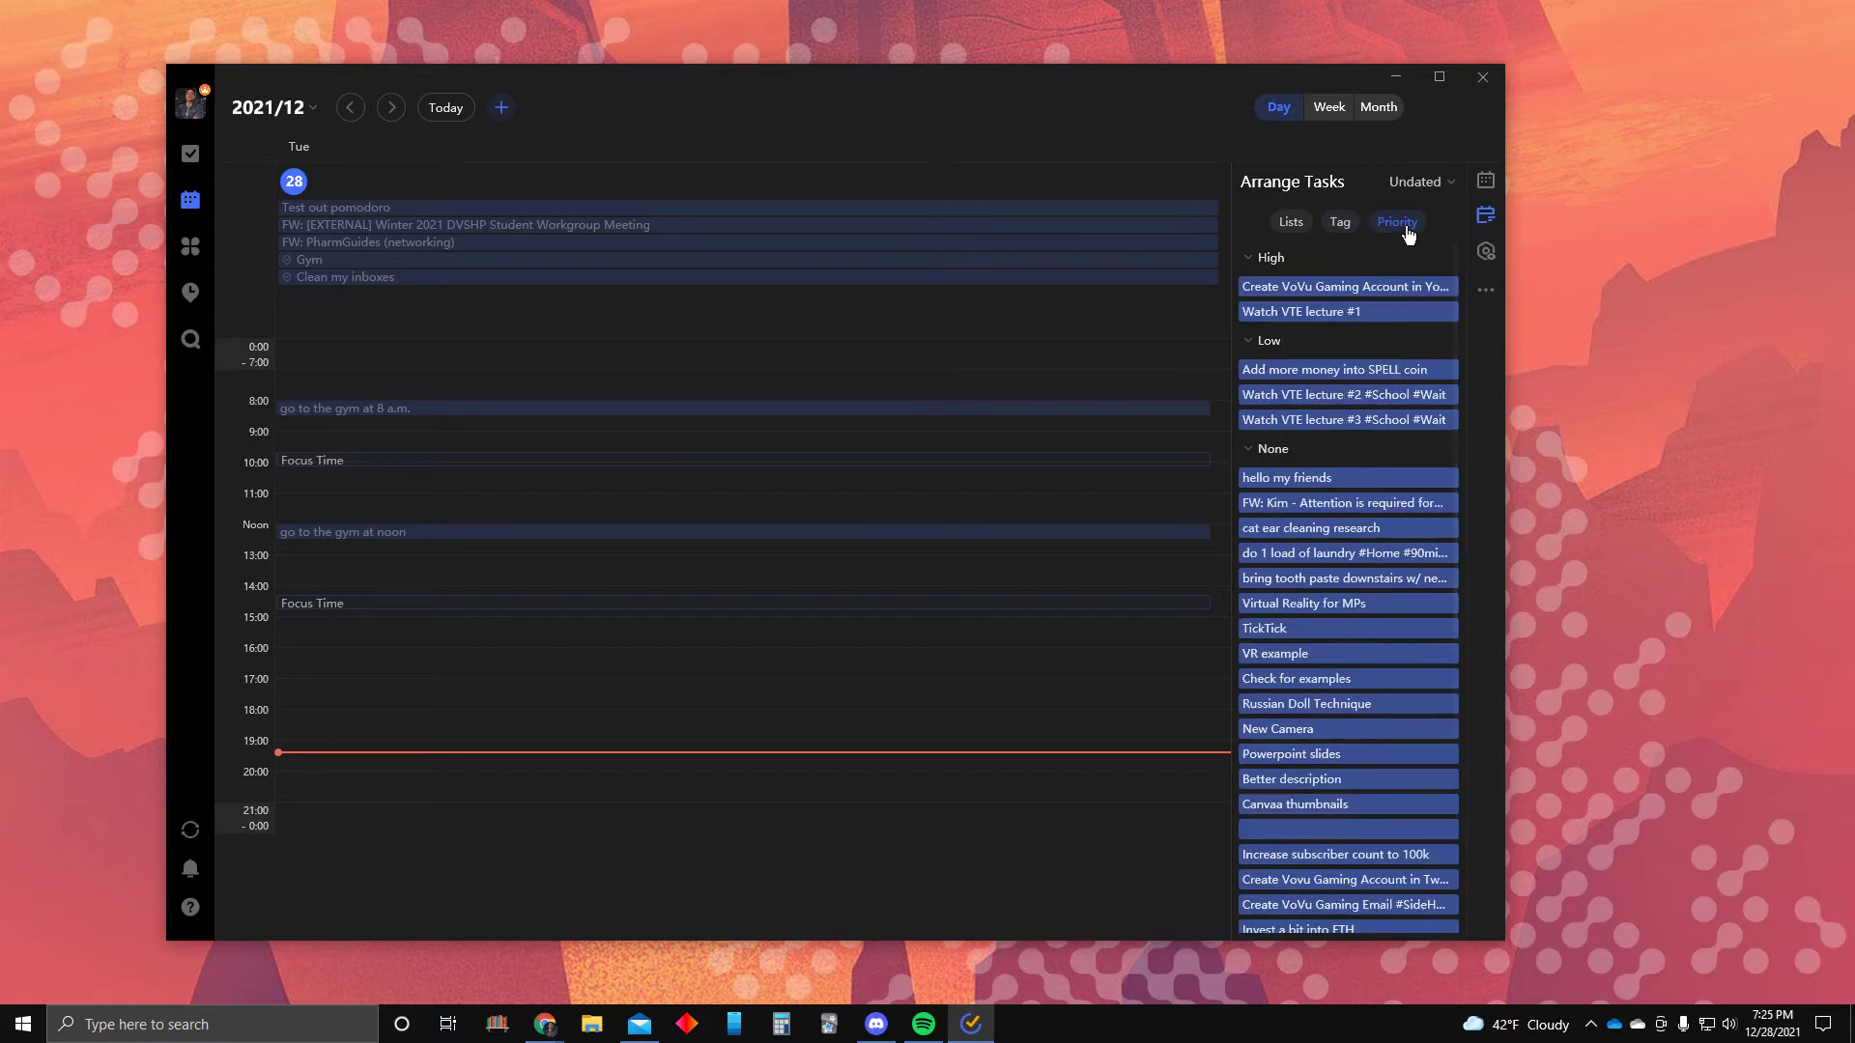
pyautogui.click(1343, 223)
pyautogui.click(1367, 263)
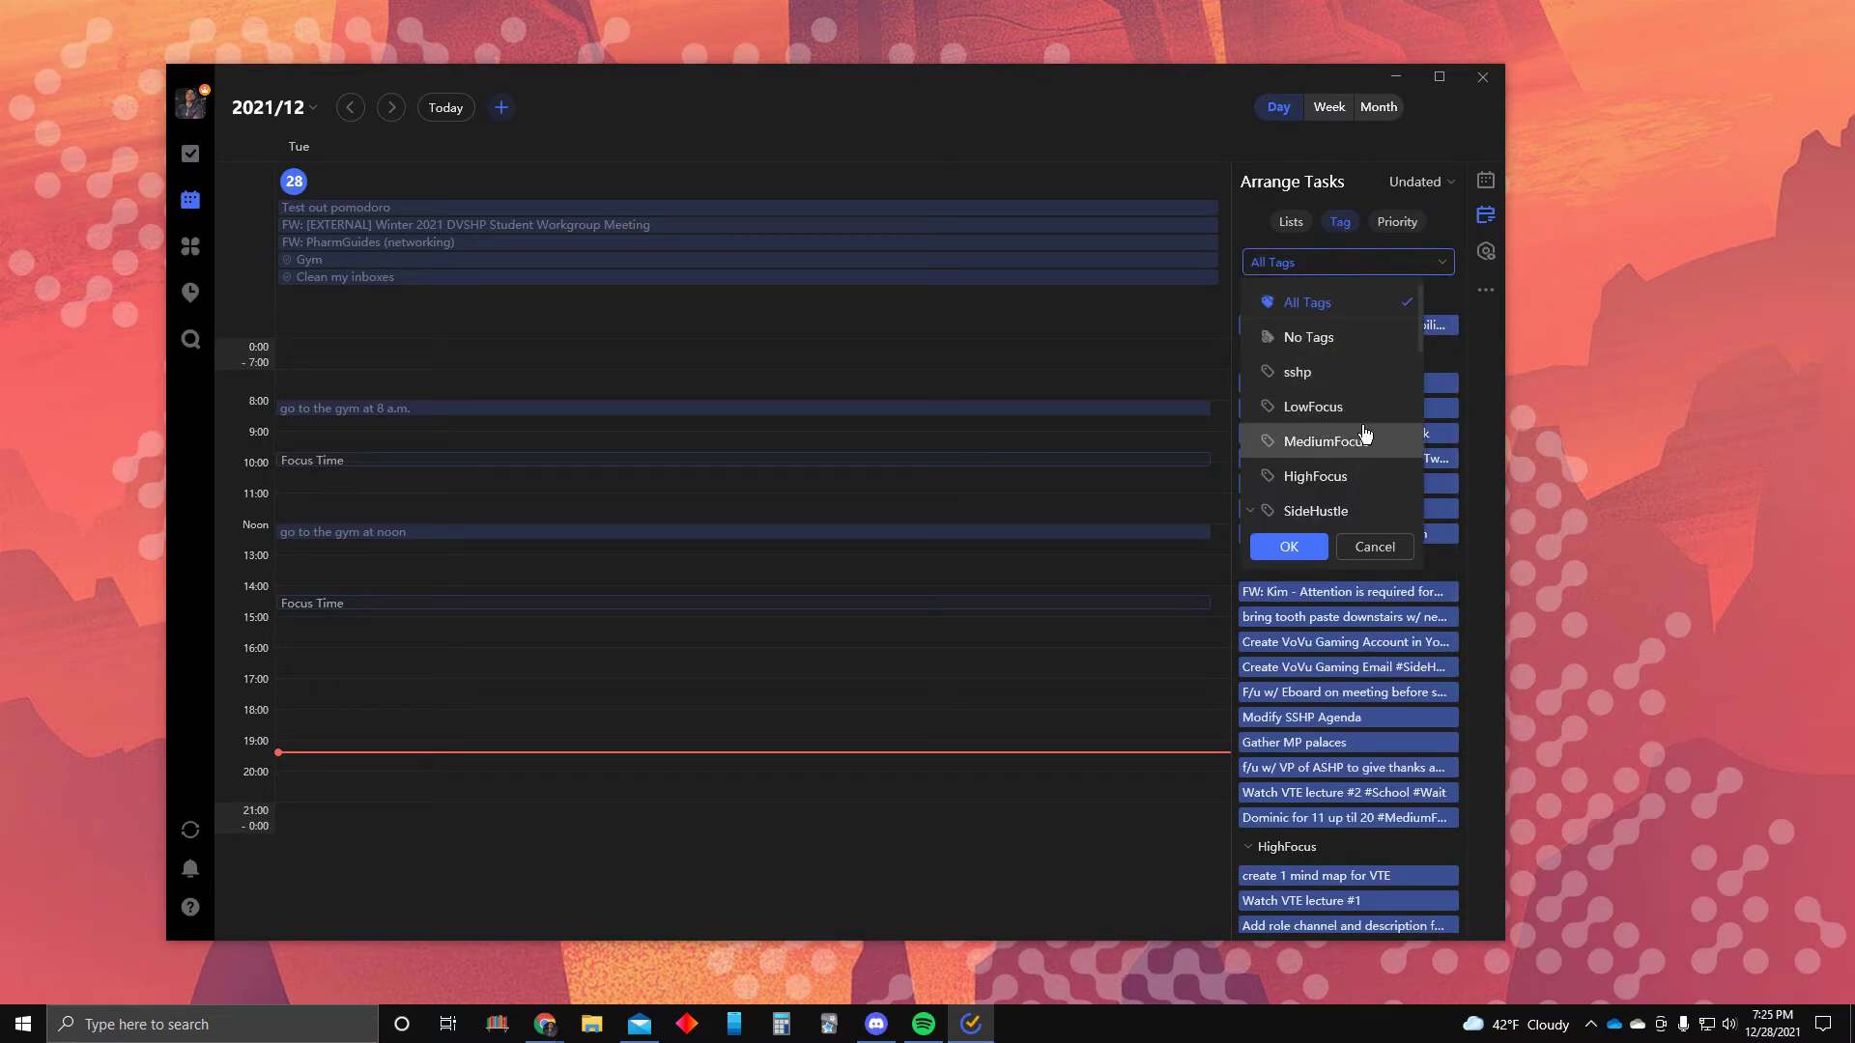
pyautogui.click(1347, 441)
pyautogui.click(1347, 475)
pyautogui.click(1353, 407)
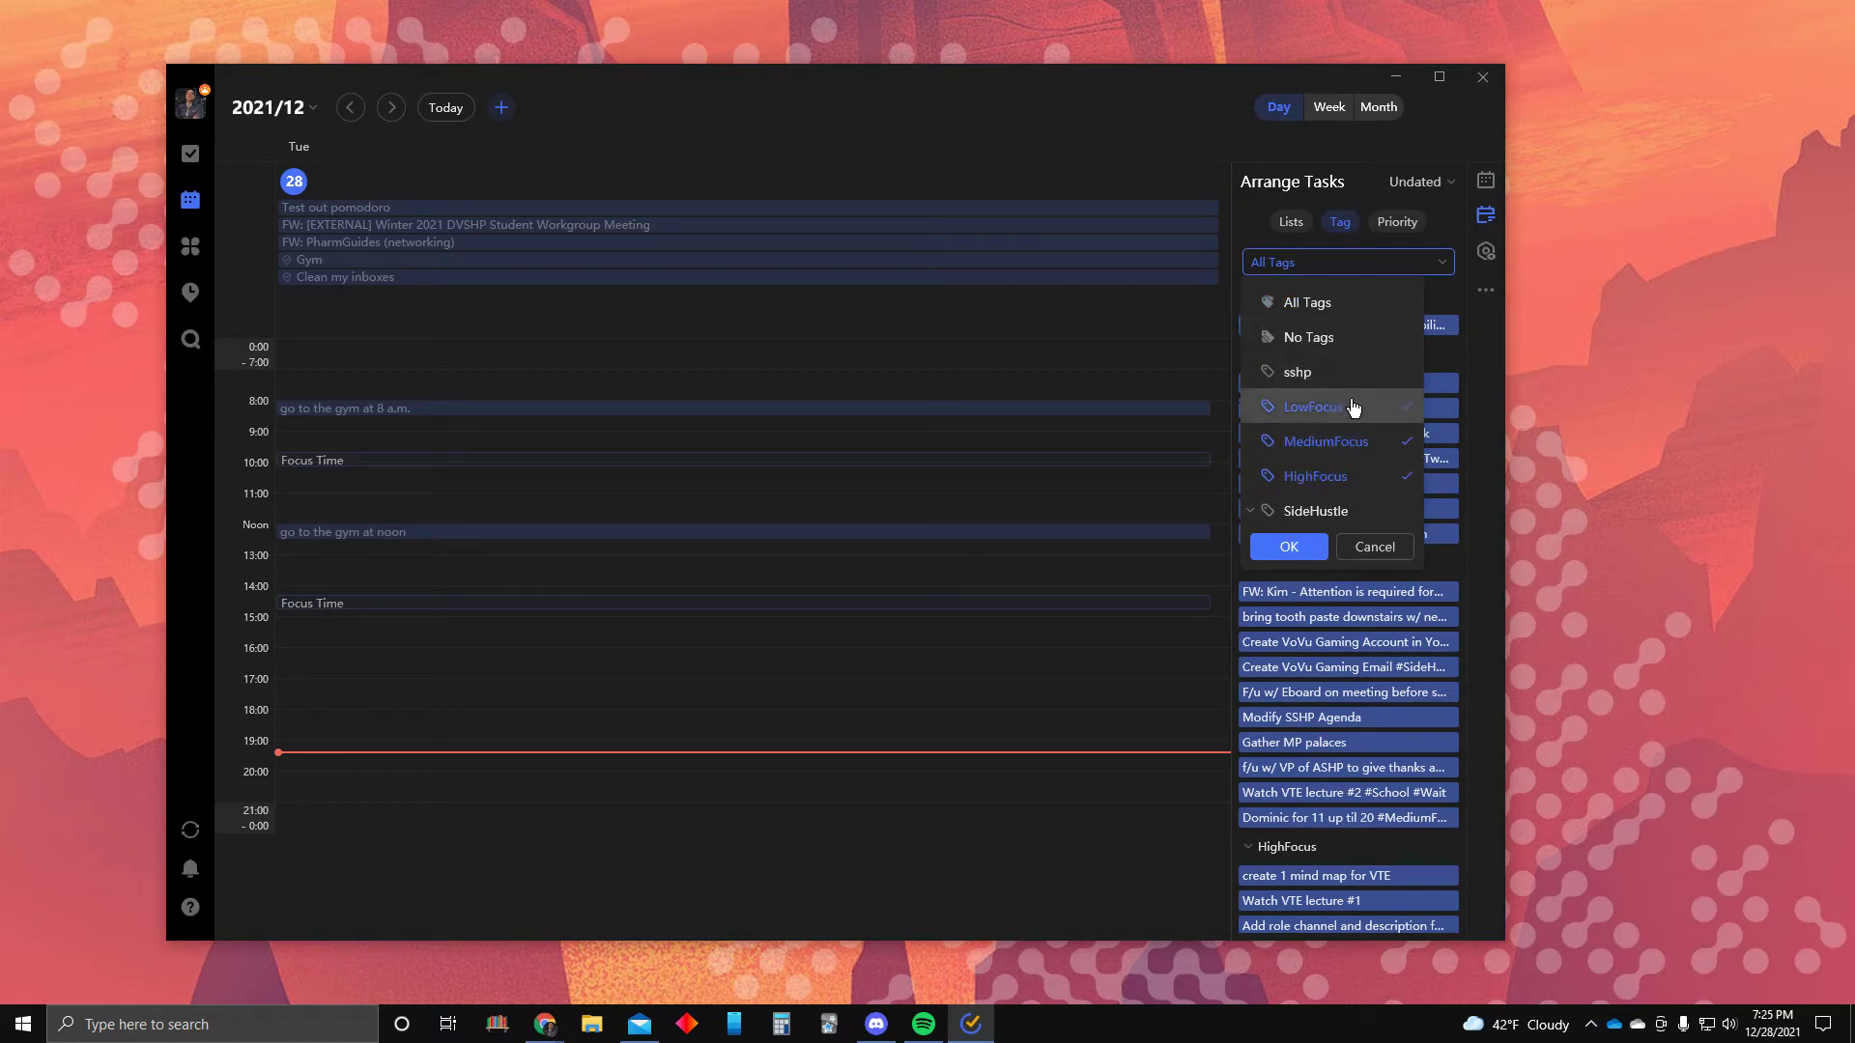
pyautogui.click(1289, 548)
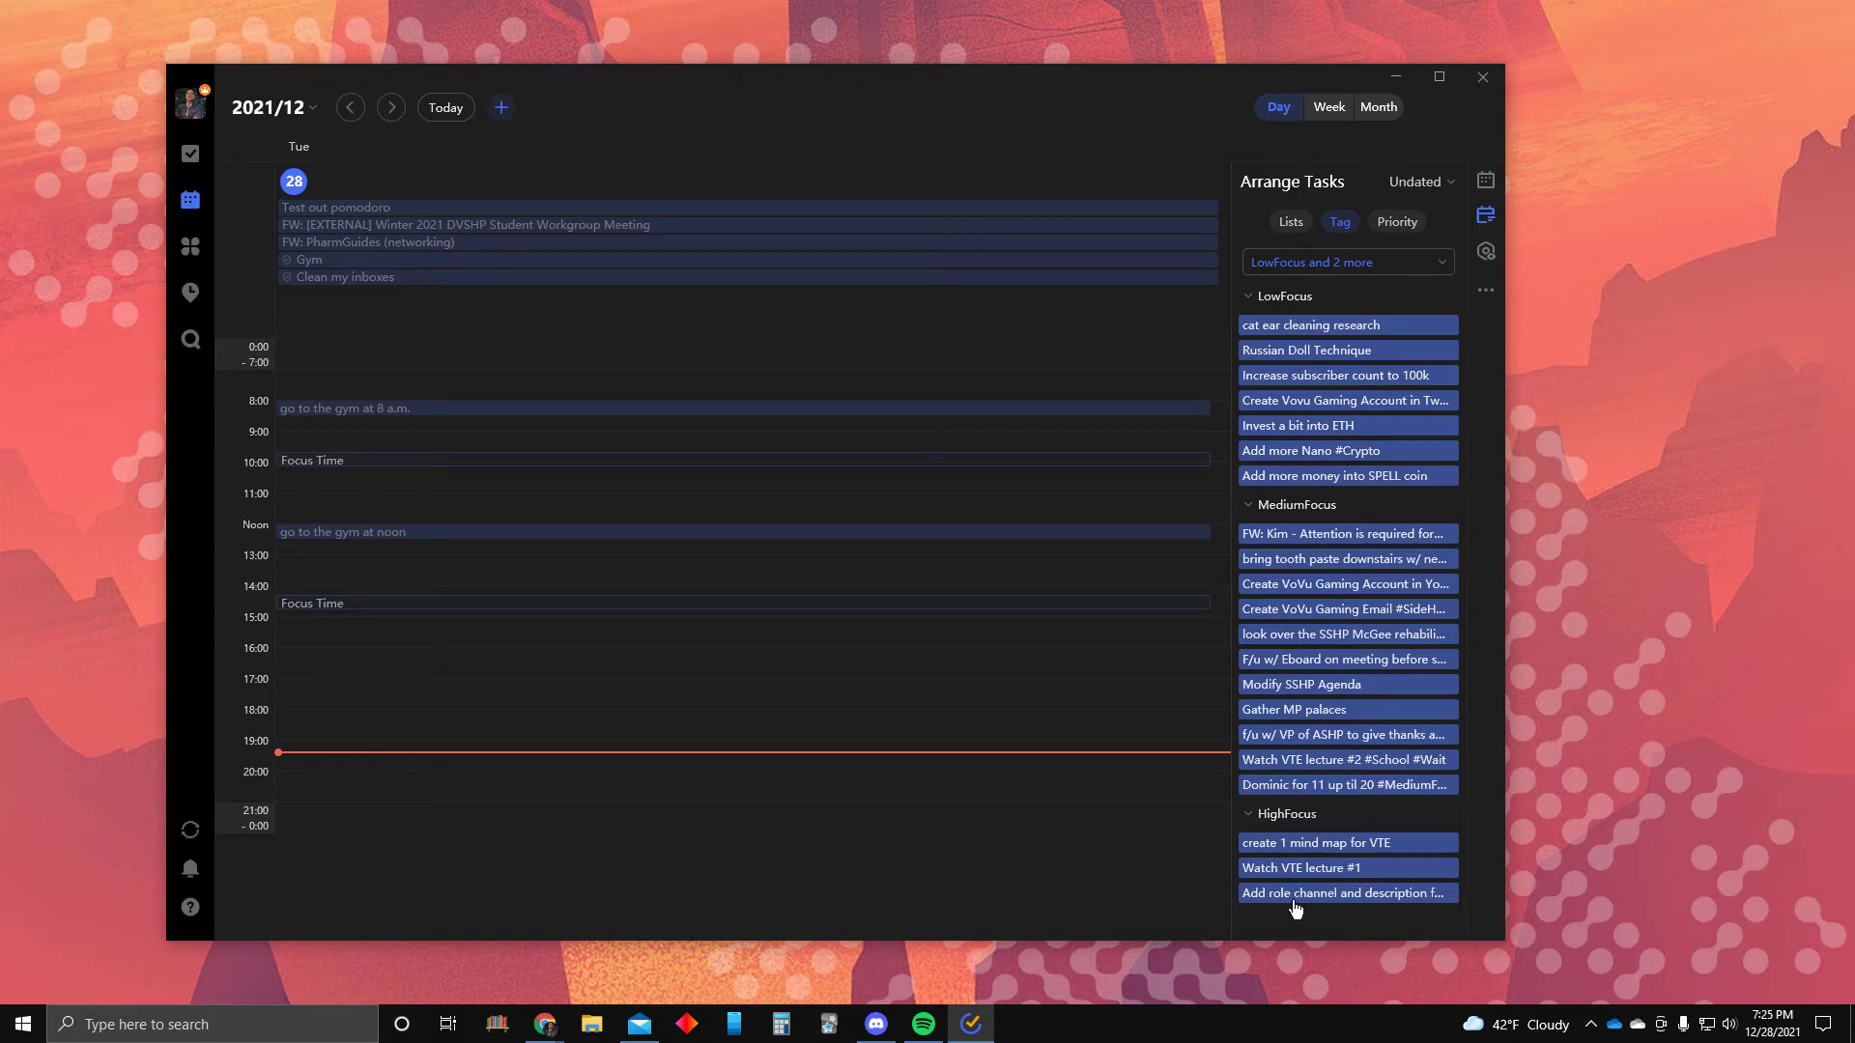
pyautogui.moveTo(1319, 852); pyautogui.dragTo(1285, 875)
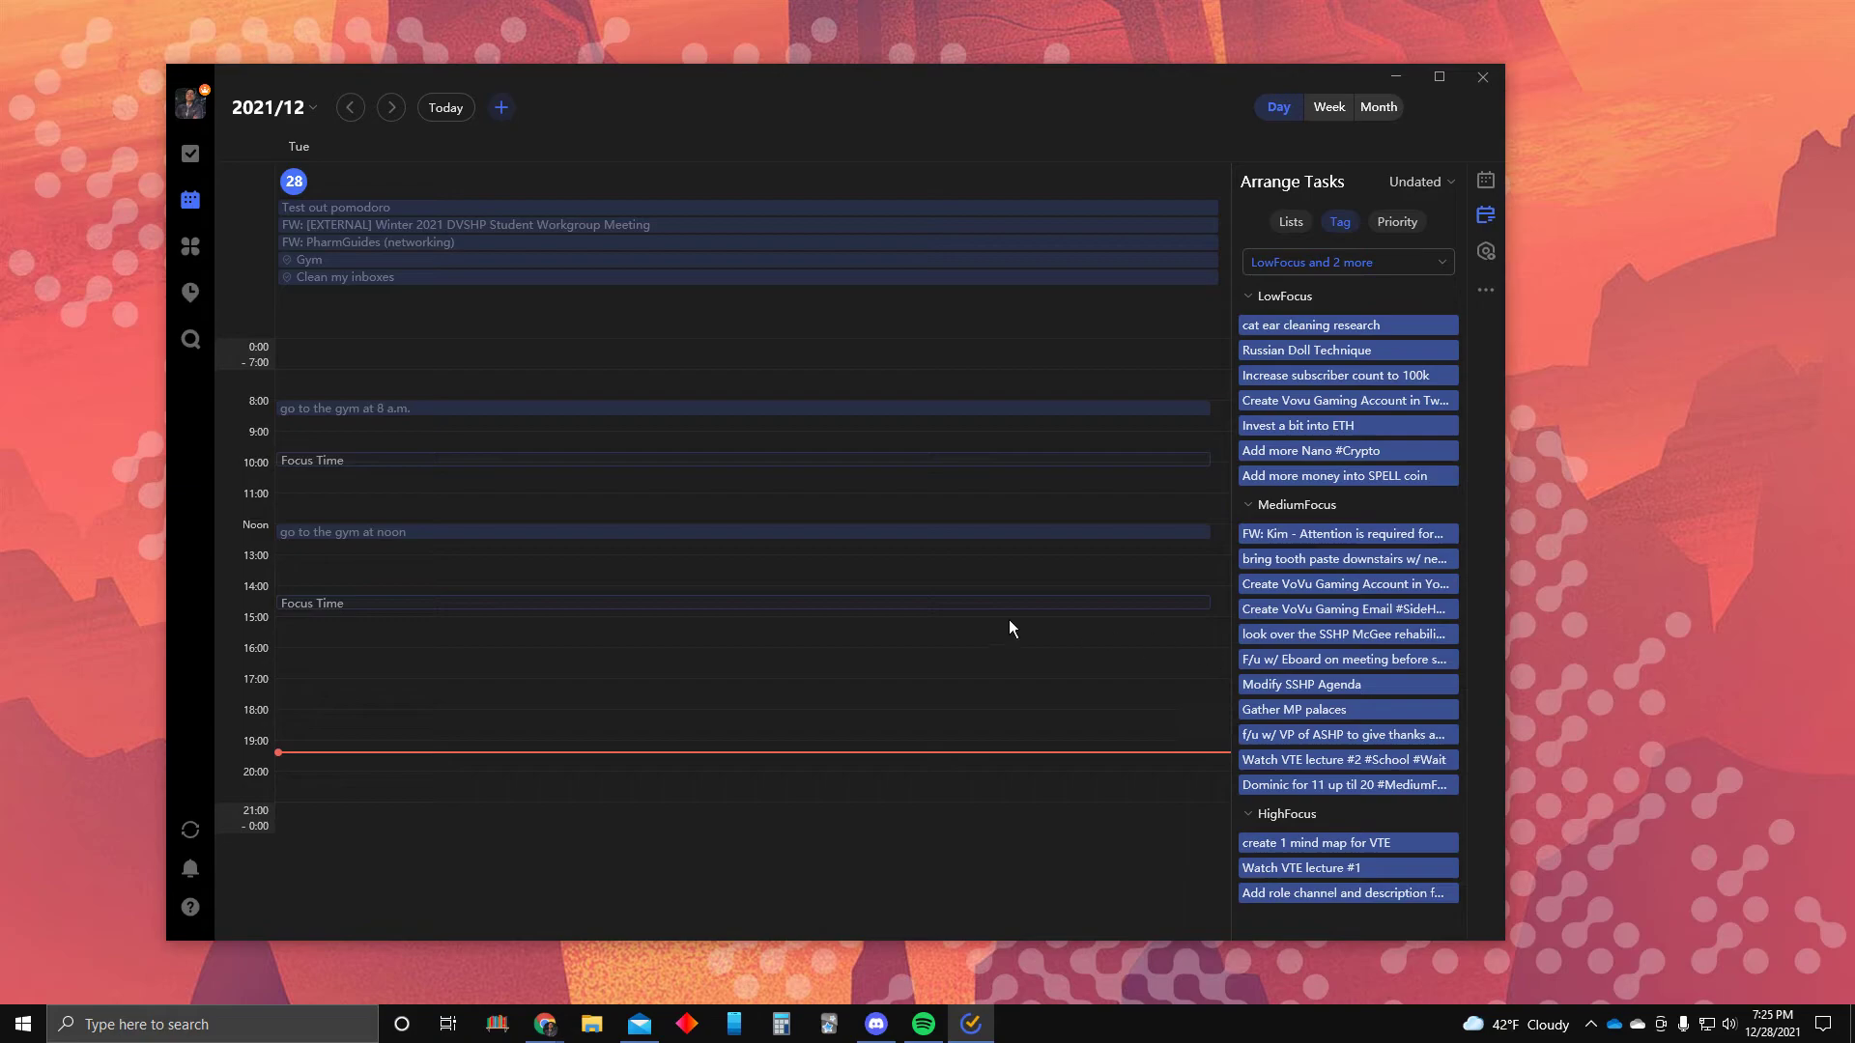
# Glance at the Eisenhower Matrix, then return to the School filter's High/Low/None task list
pyautogui.click(192, 254)
pyautogui.moveTo(626, 79); pyautogui.dragTo(619, 72)
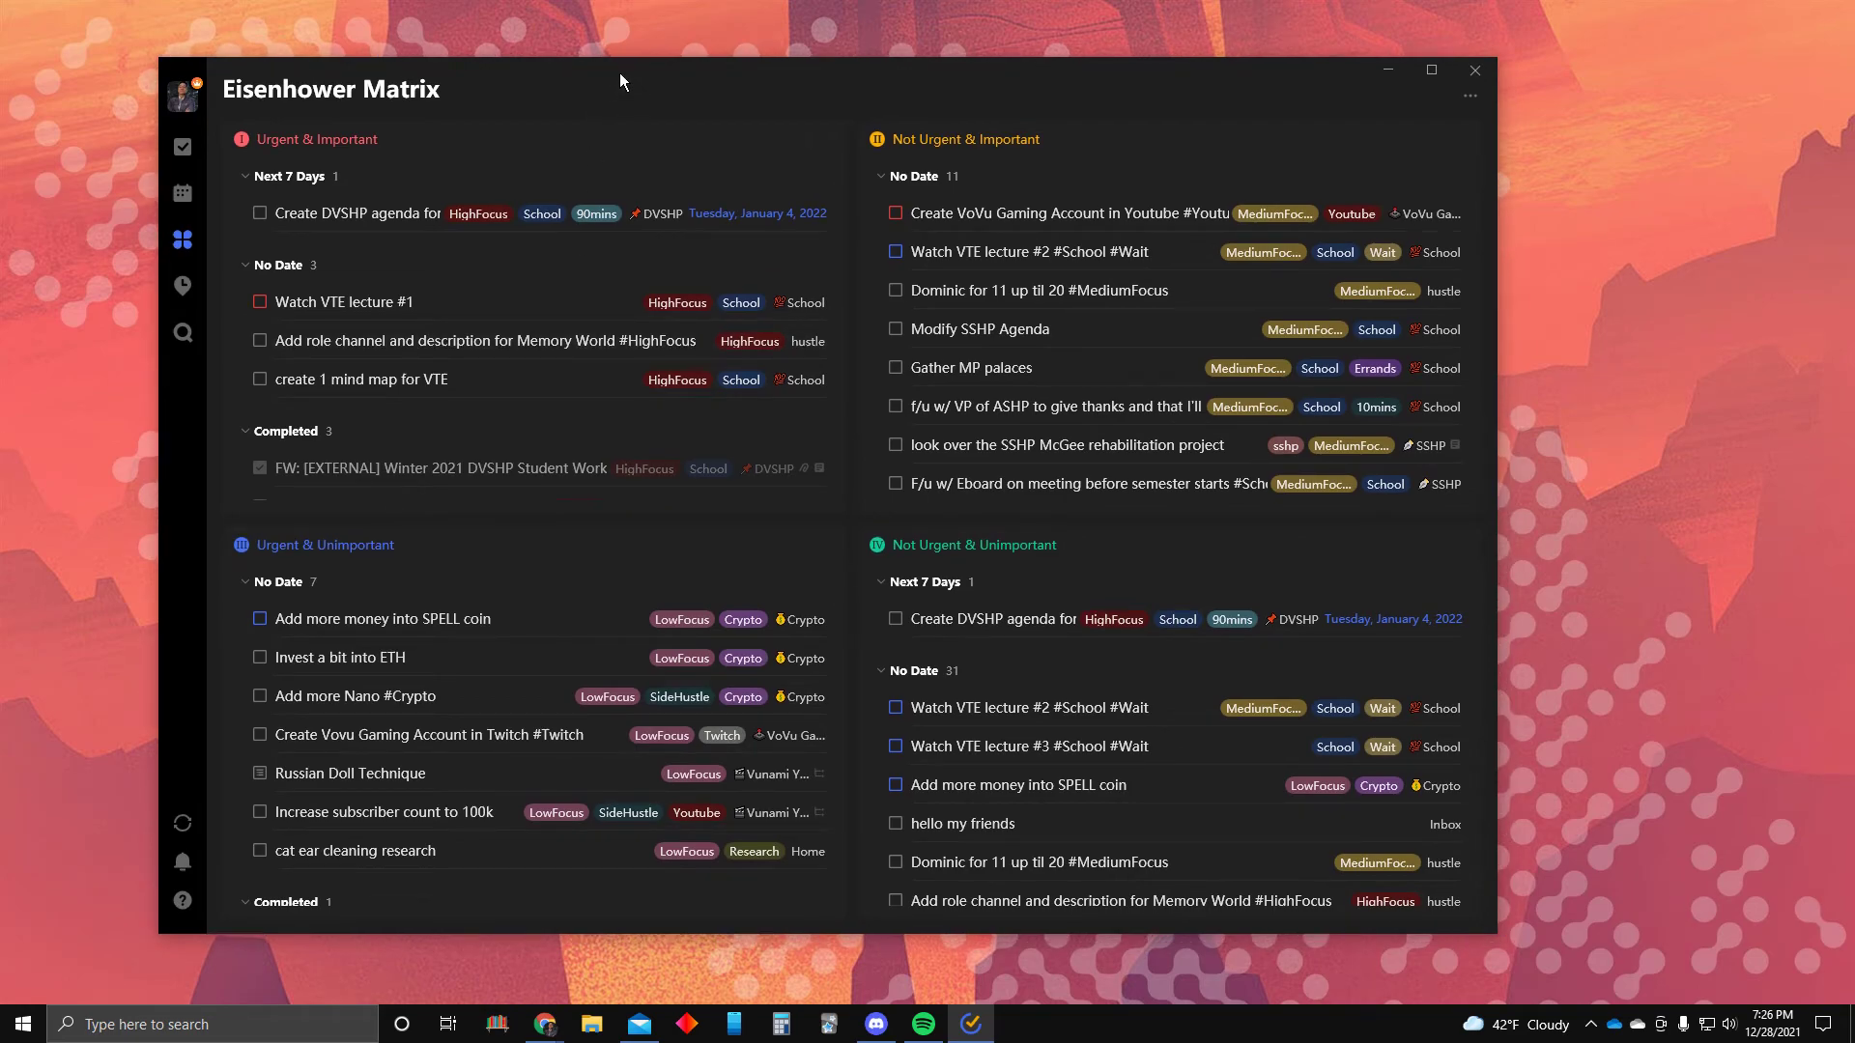
pyautogui.click(183, 147)
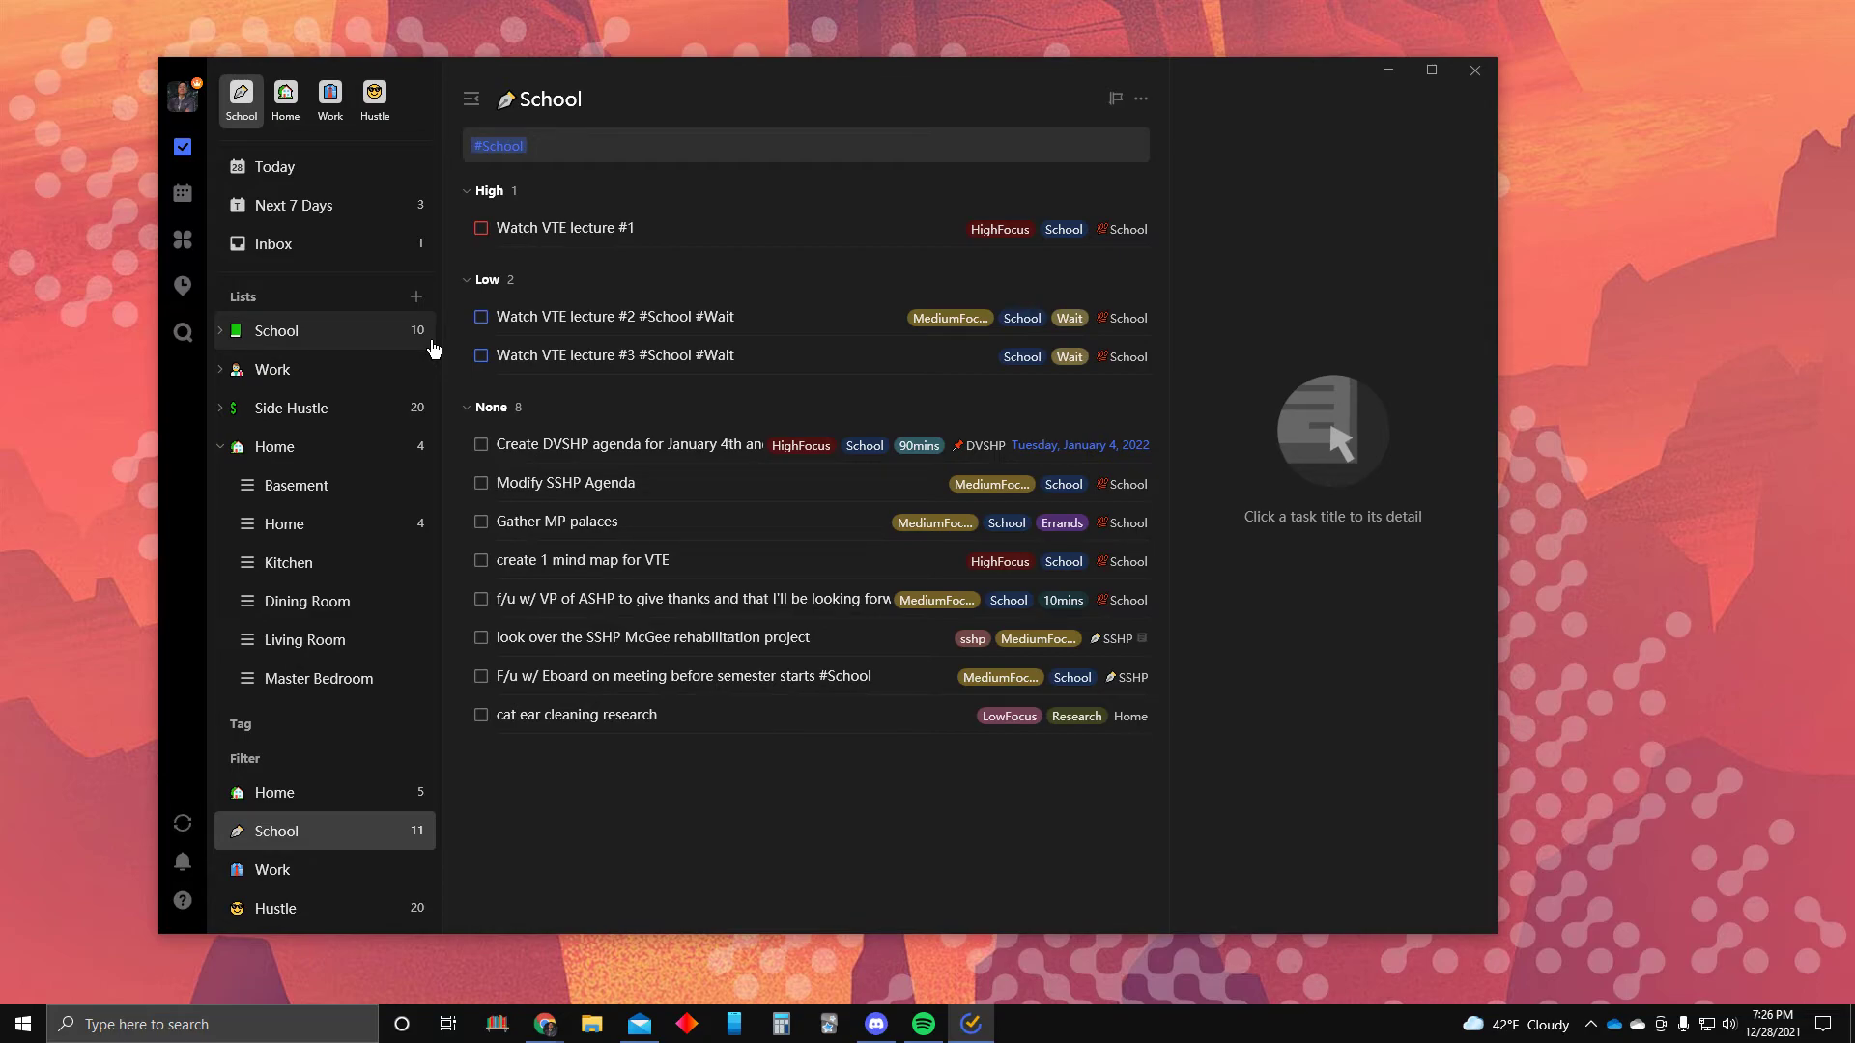
# Add the test task 'ntnskdn' to the MP Requests list inside the School folder
pyautogui.click(223, 333)
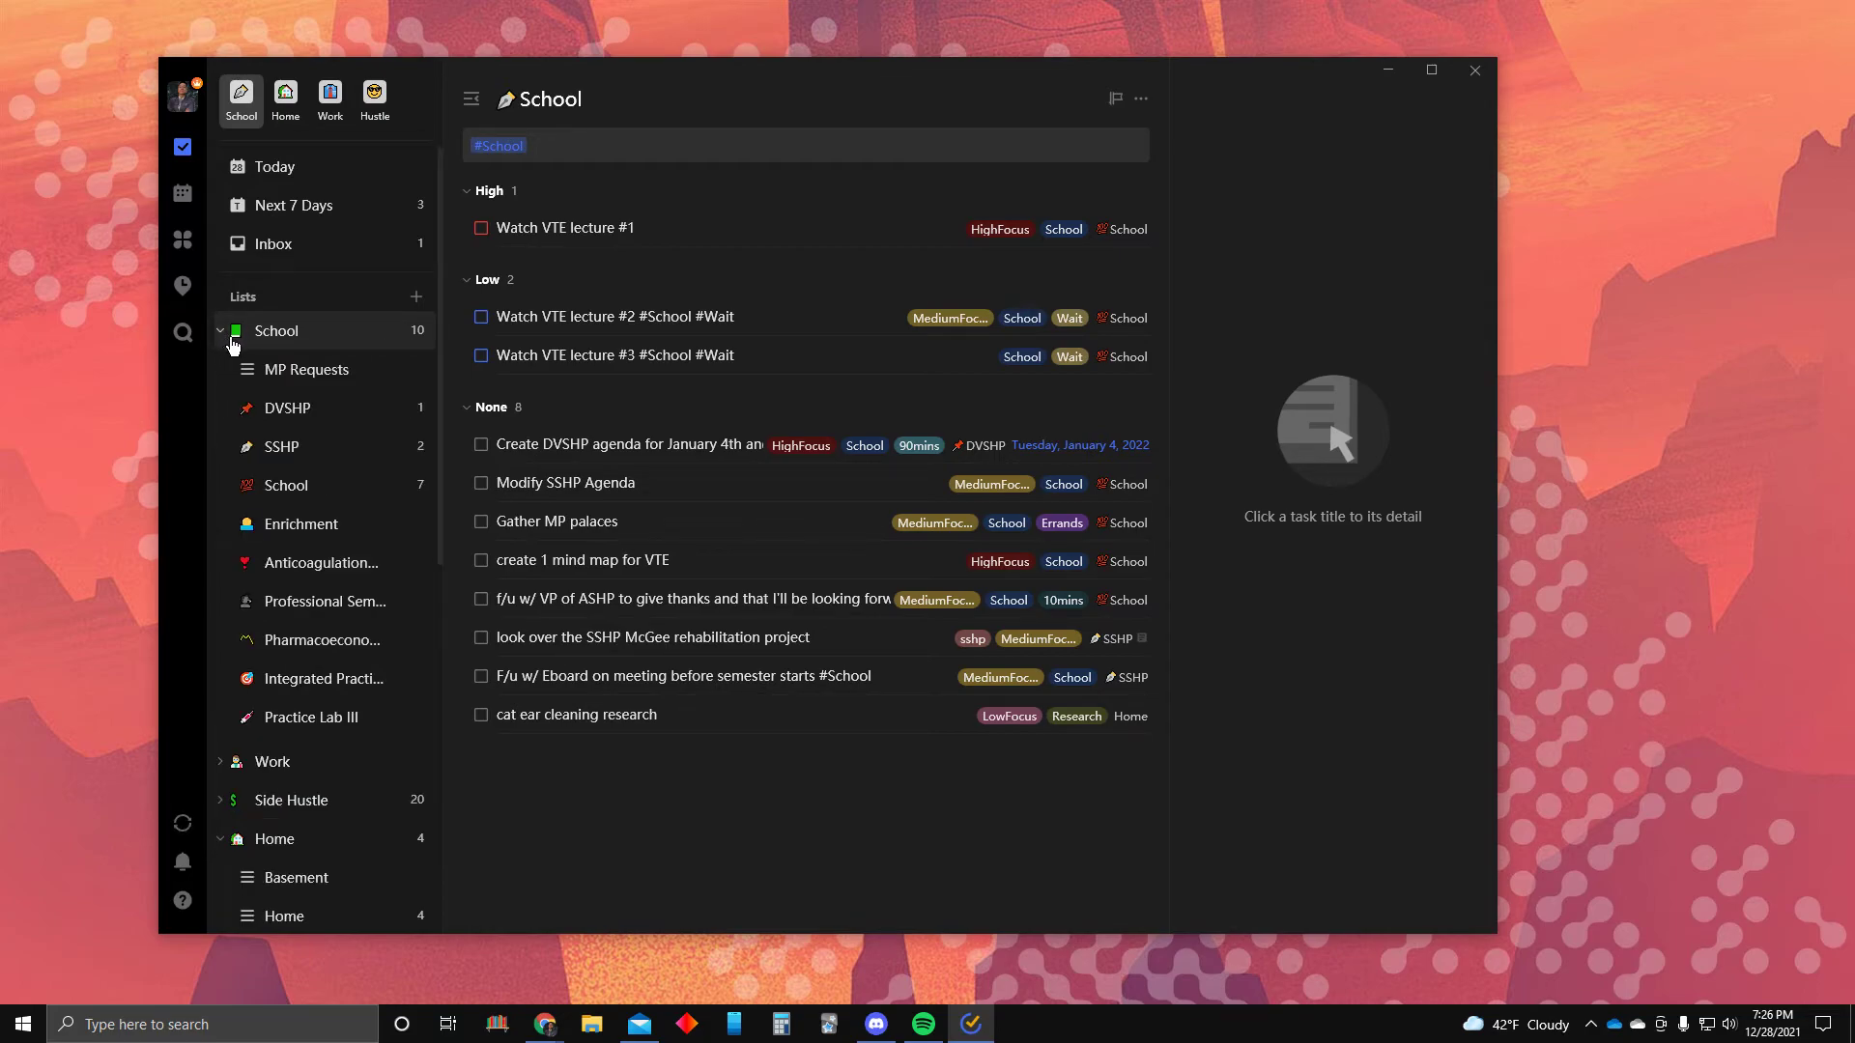
pyautogui.click(309, 380)
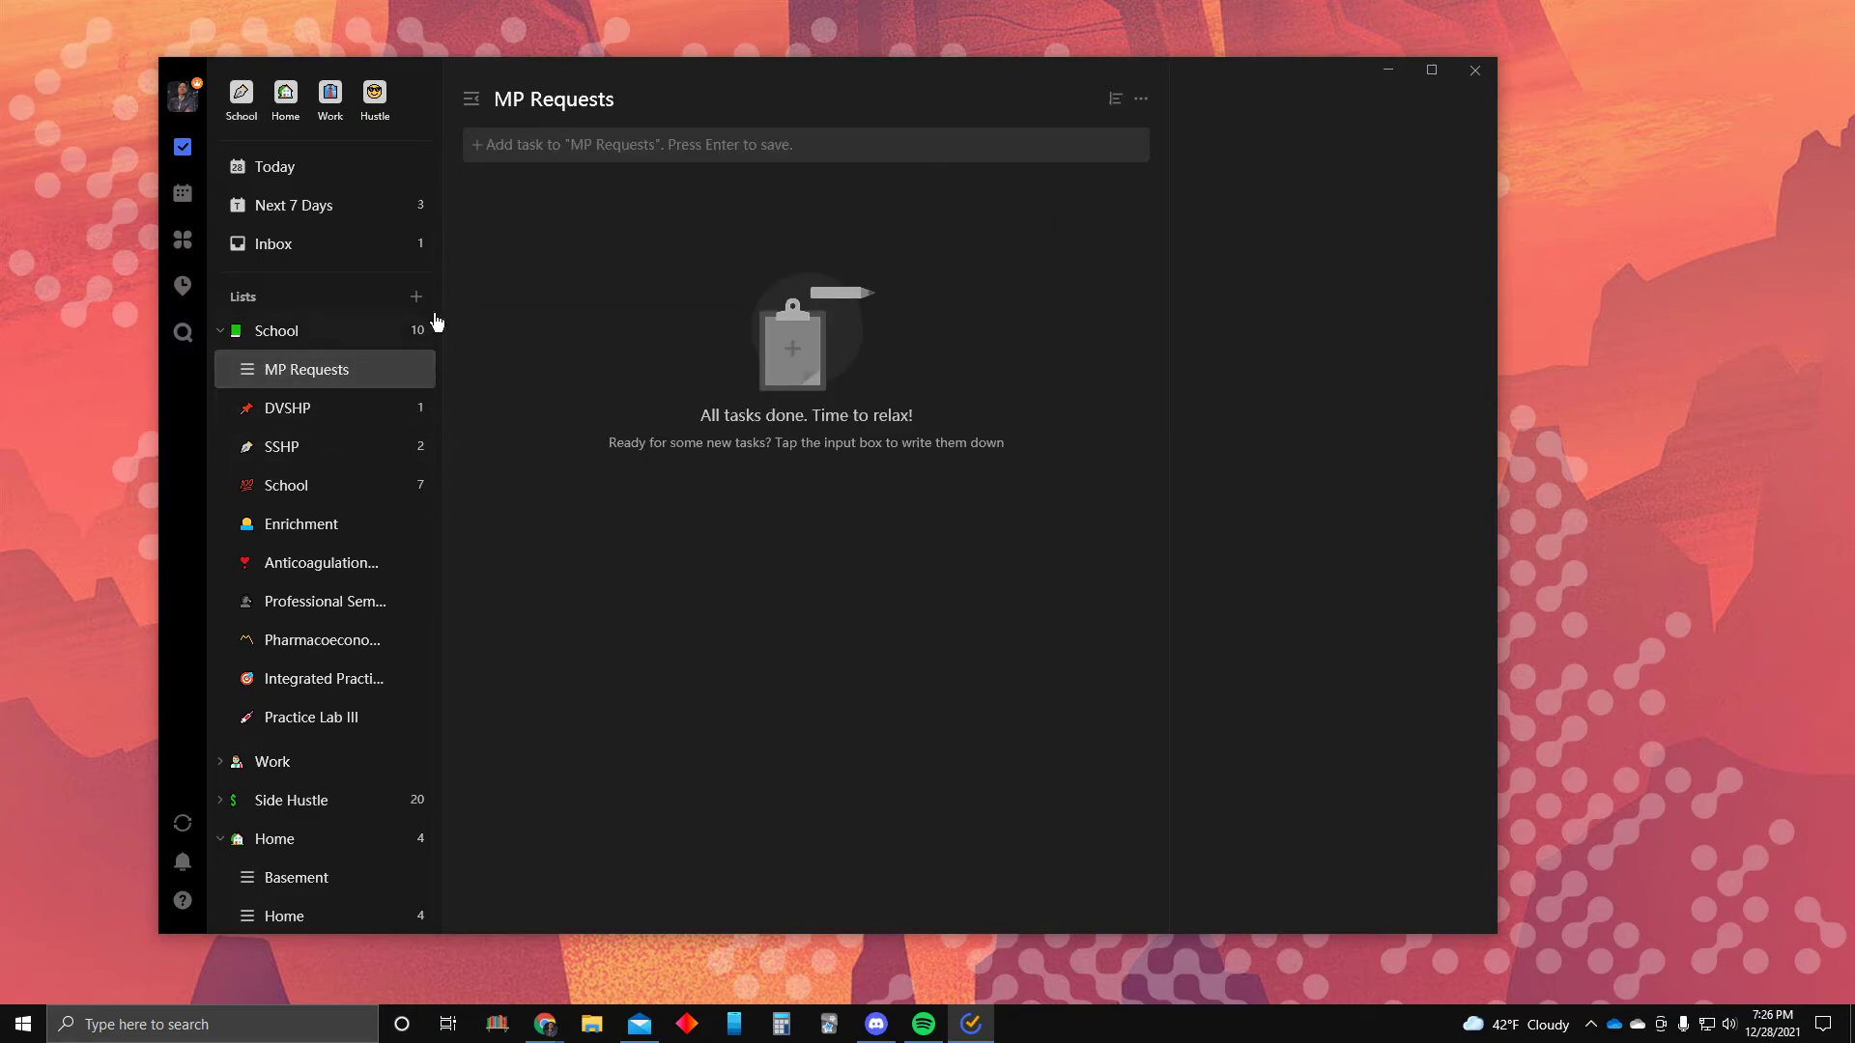
pyautogui.click(633, 147)
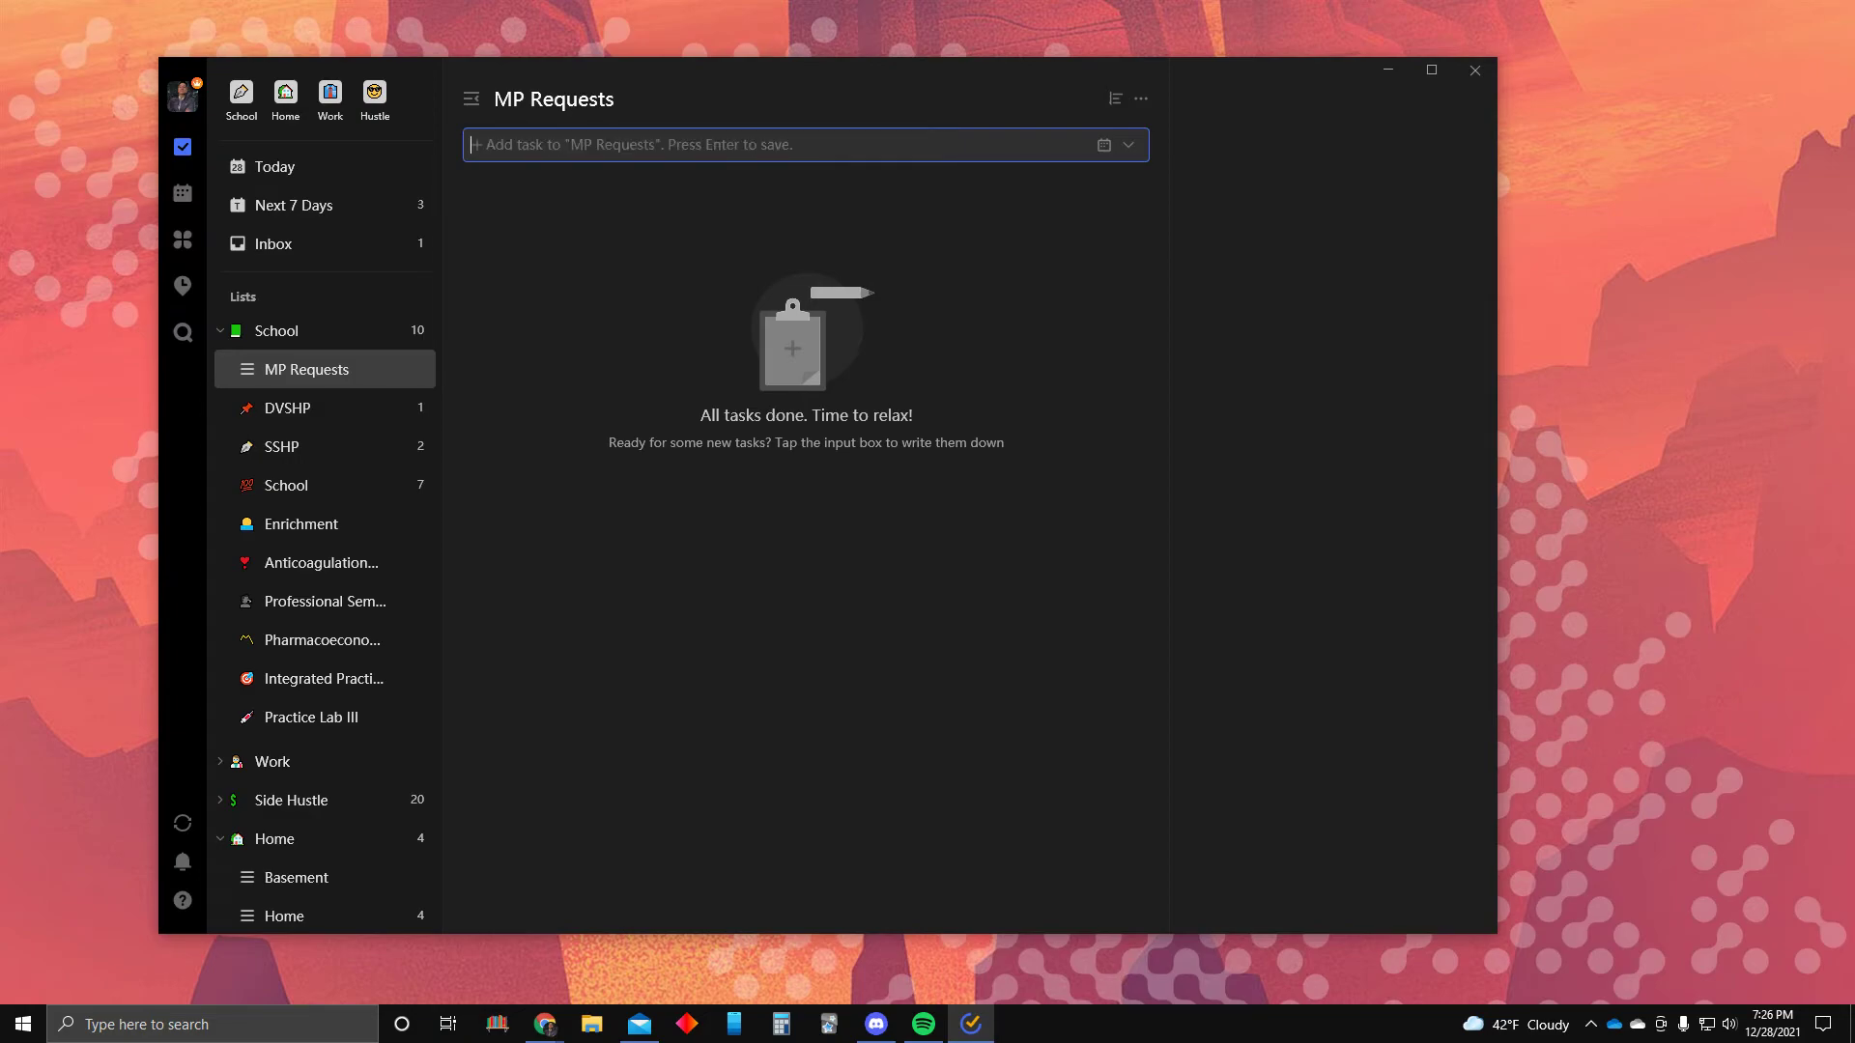
pyautogui.write('ntnskdn')
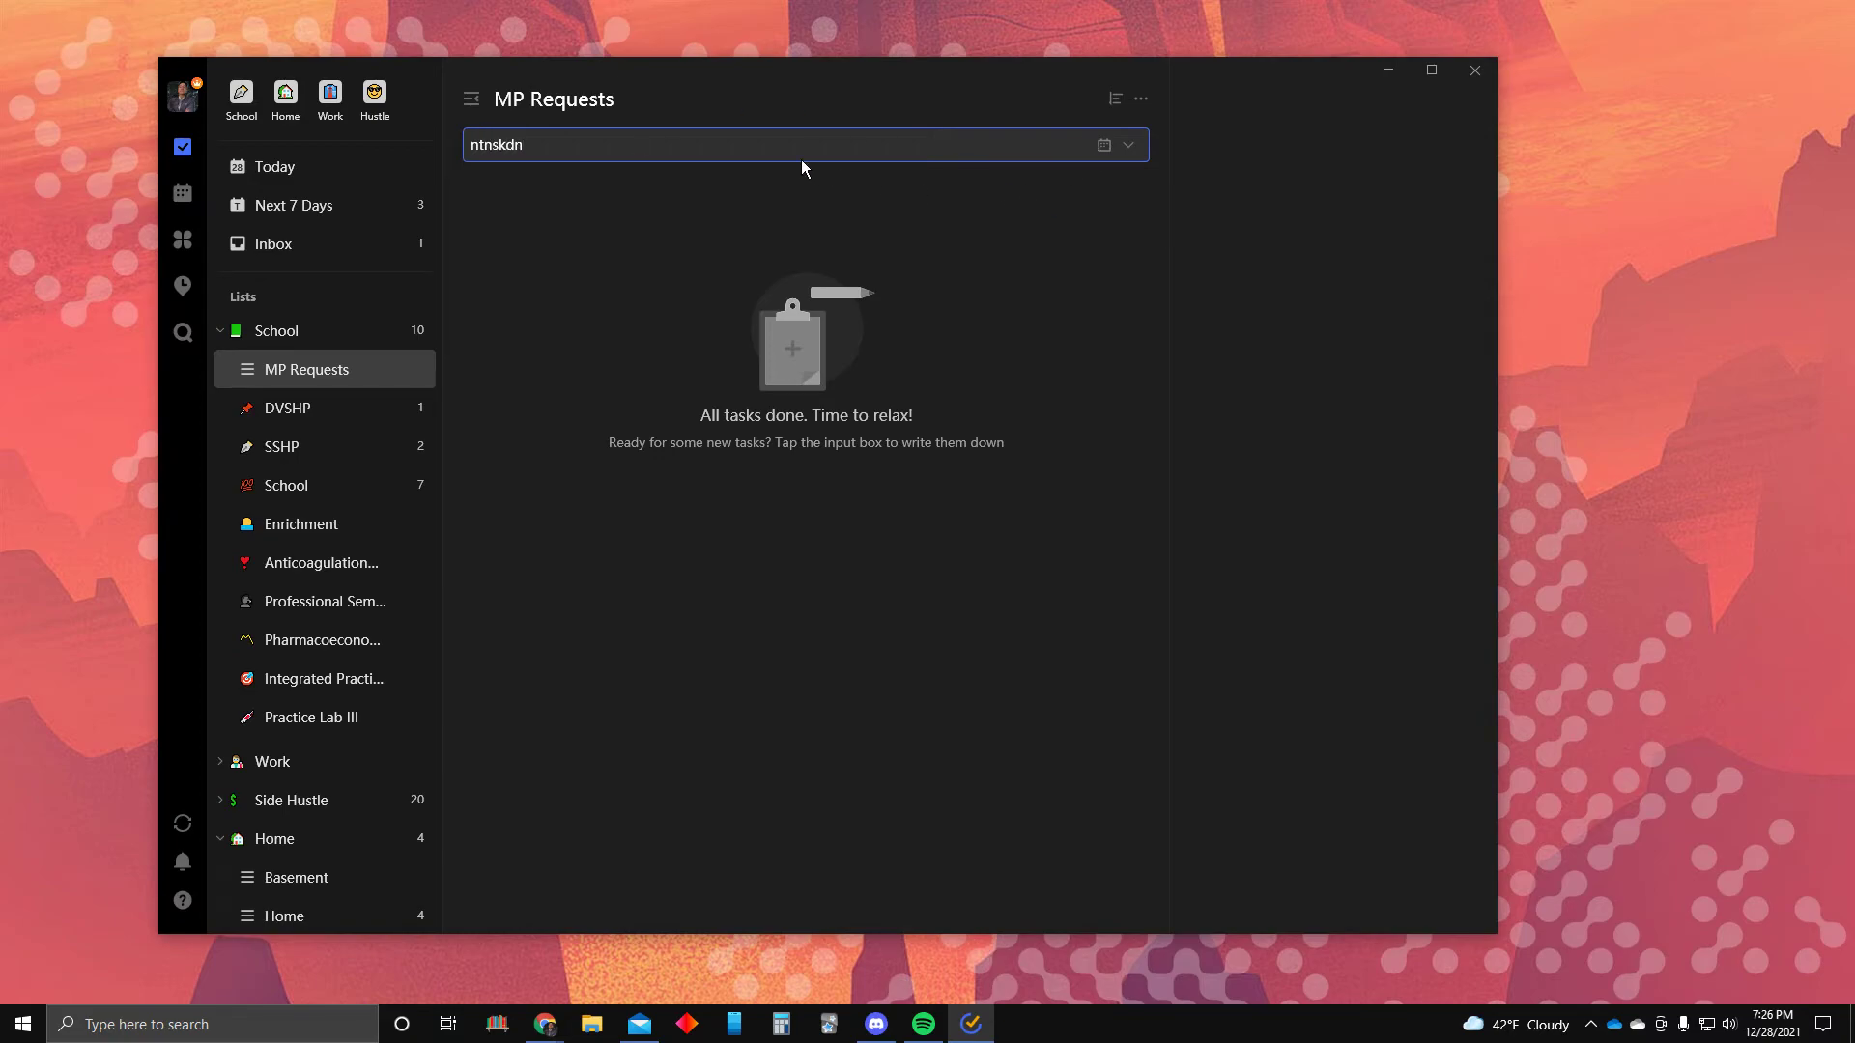
pyautogui.press('Return')
pyautogui.click(916, 209)
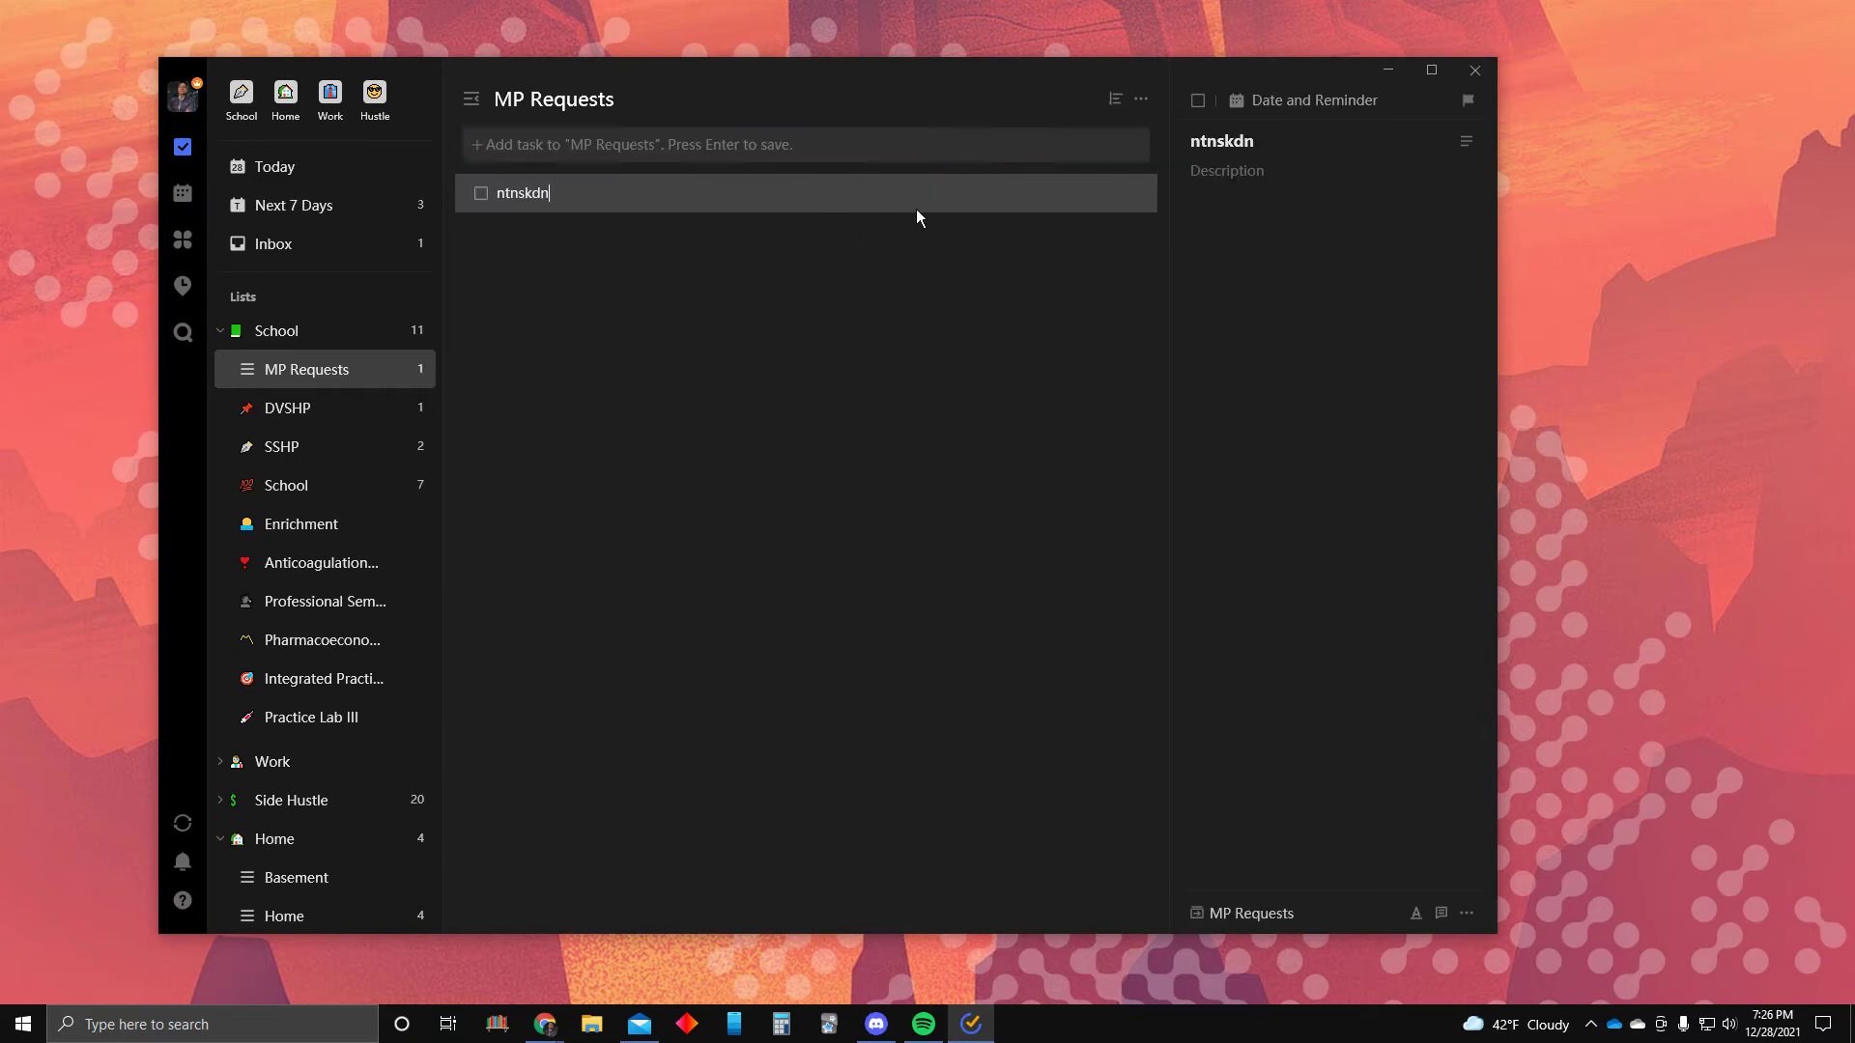
pyautogui.click(1467, 913)
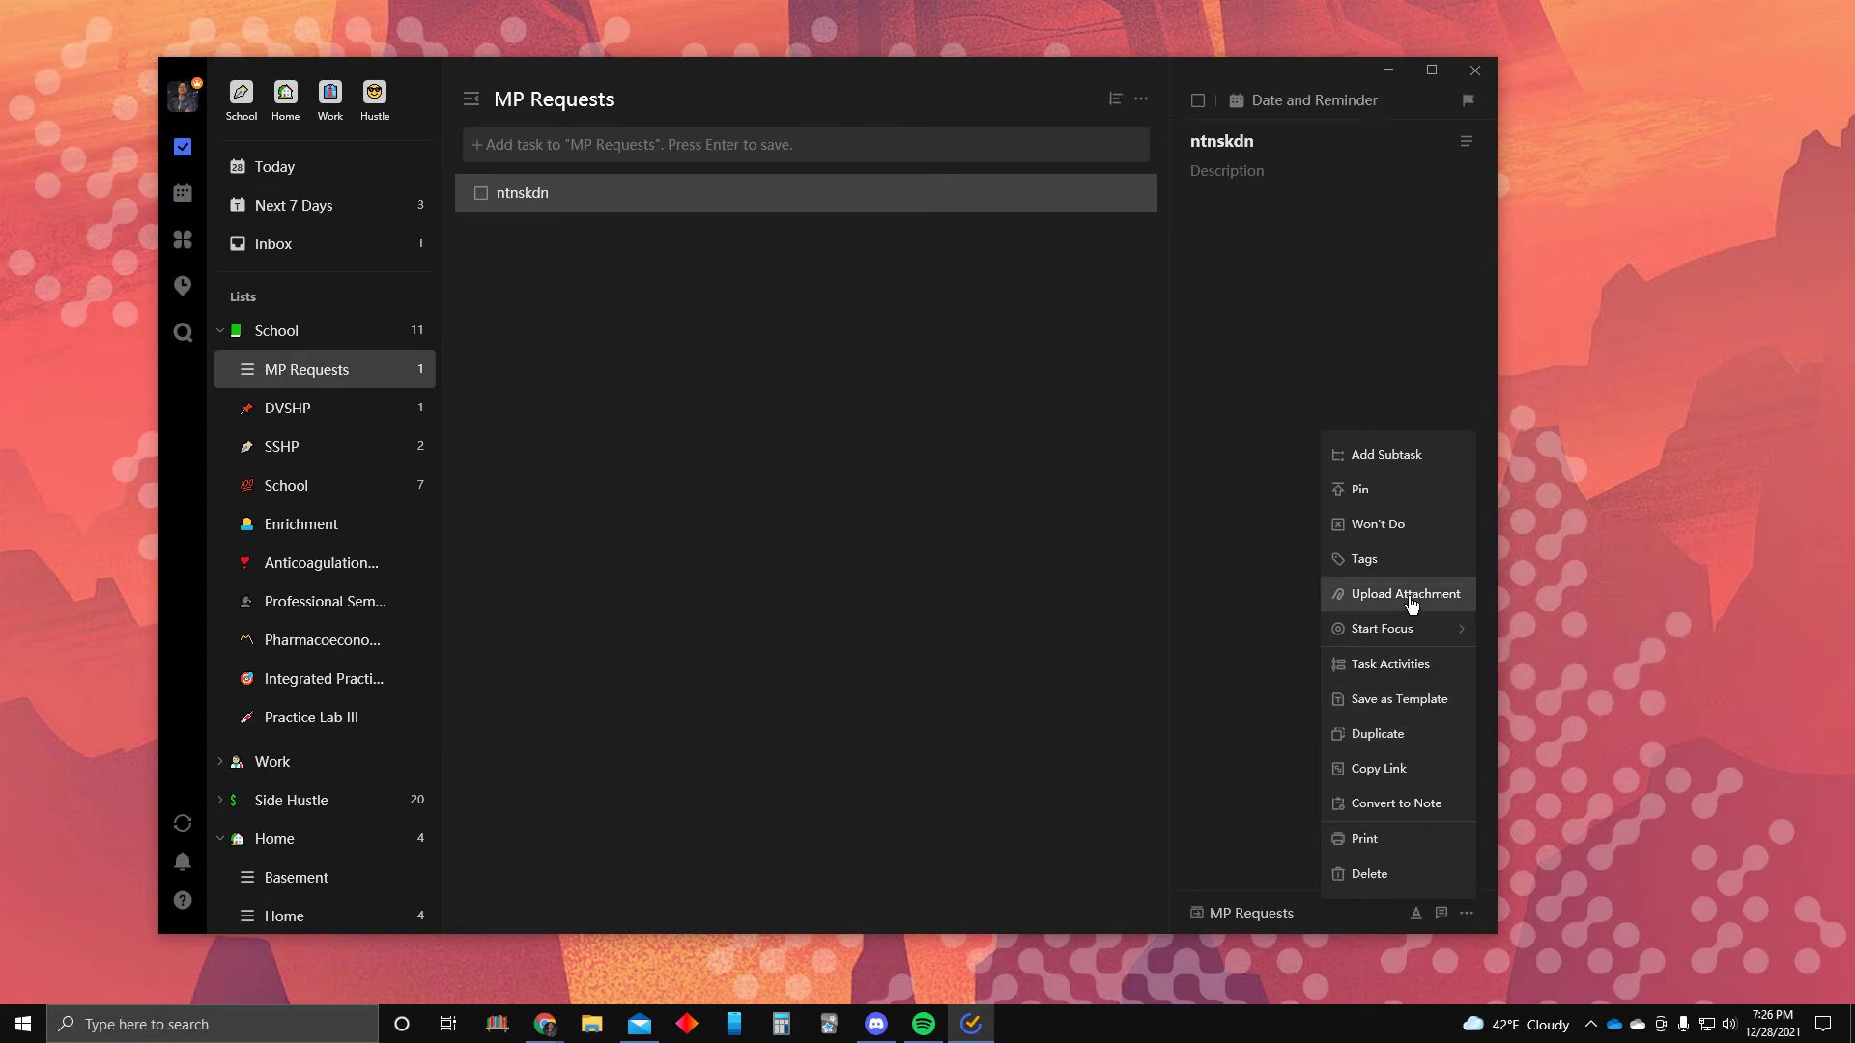
pyautogui.click(607, 198)
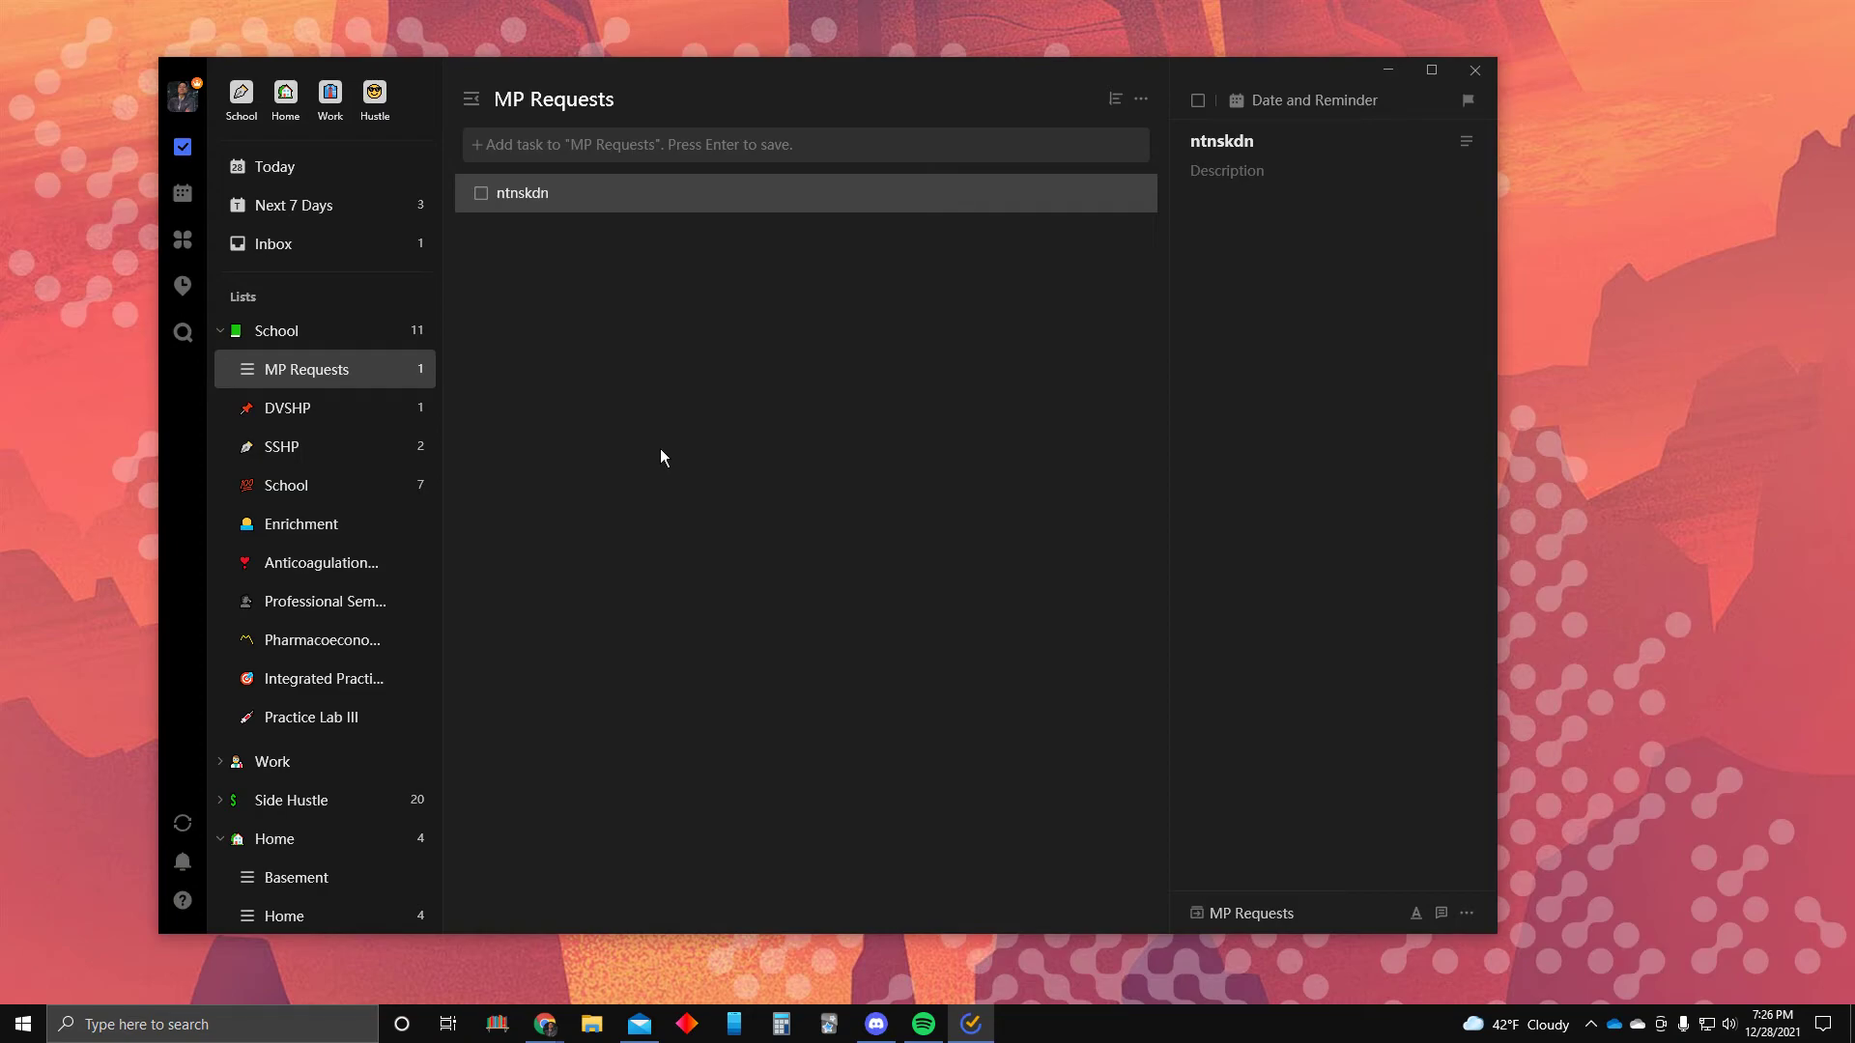
# Collapse the School folder and bring up the Add List dialog for a new list
pyautogui.scroll(-3, 328, 733)
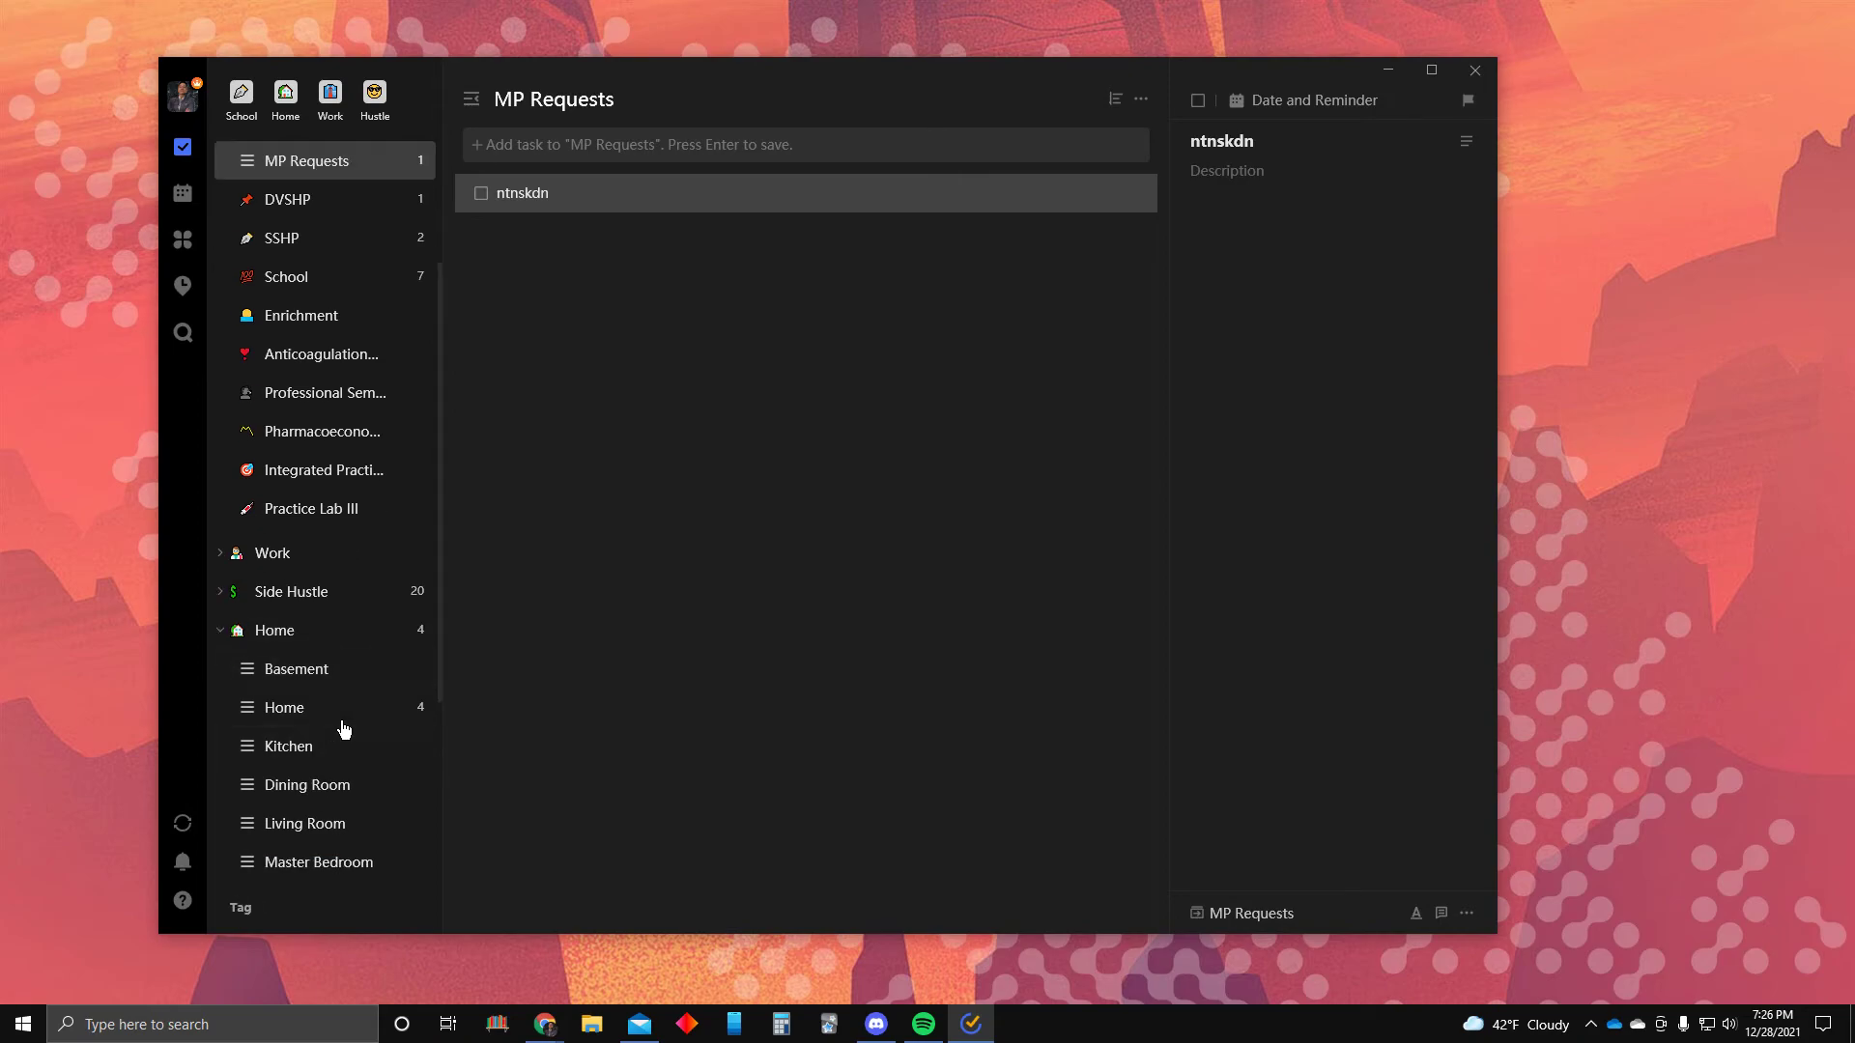
pyautogui.scroll(1, 345, 730)
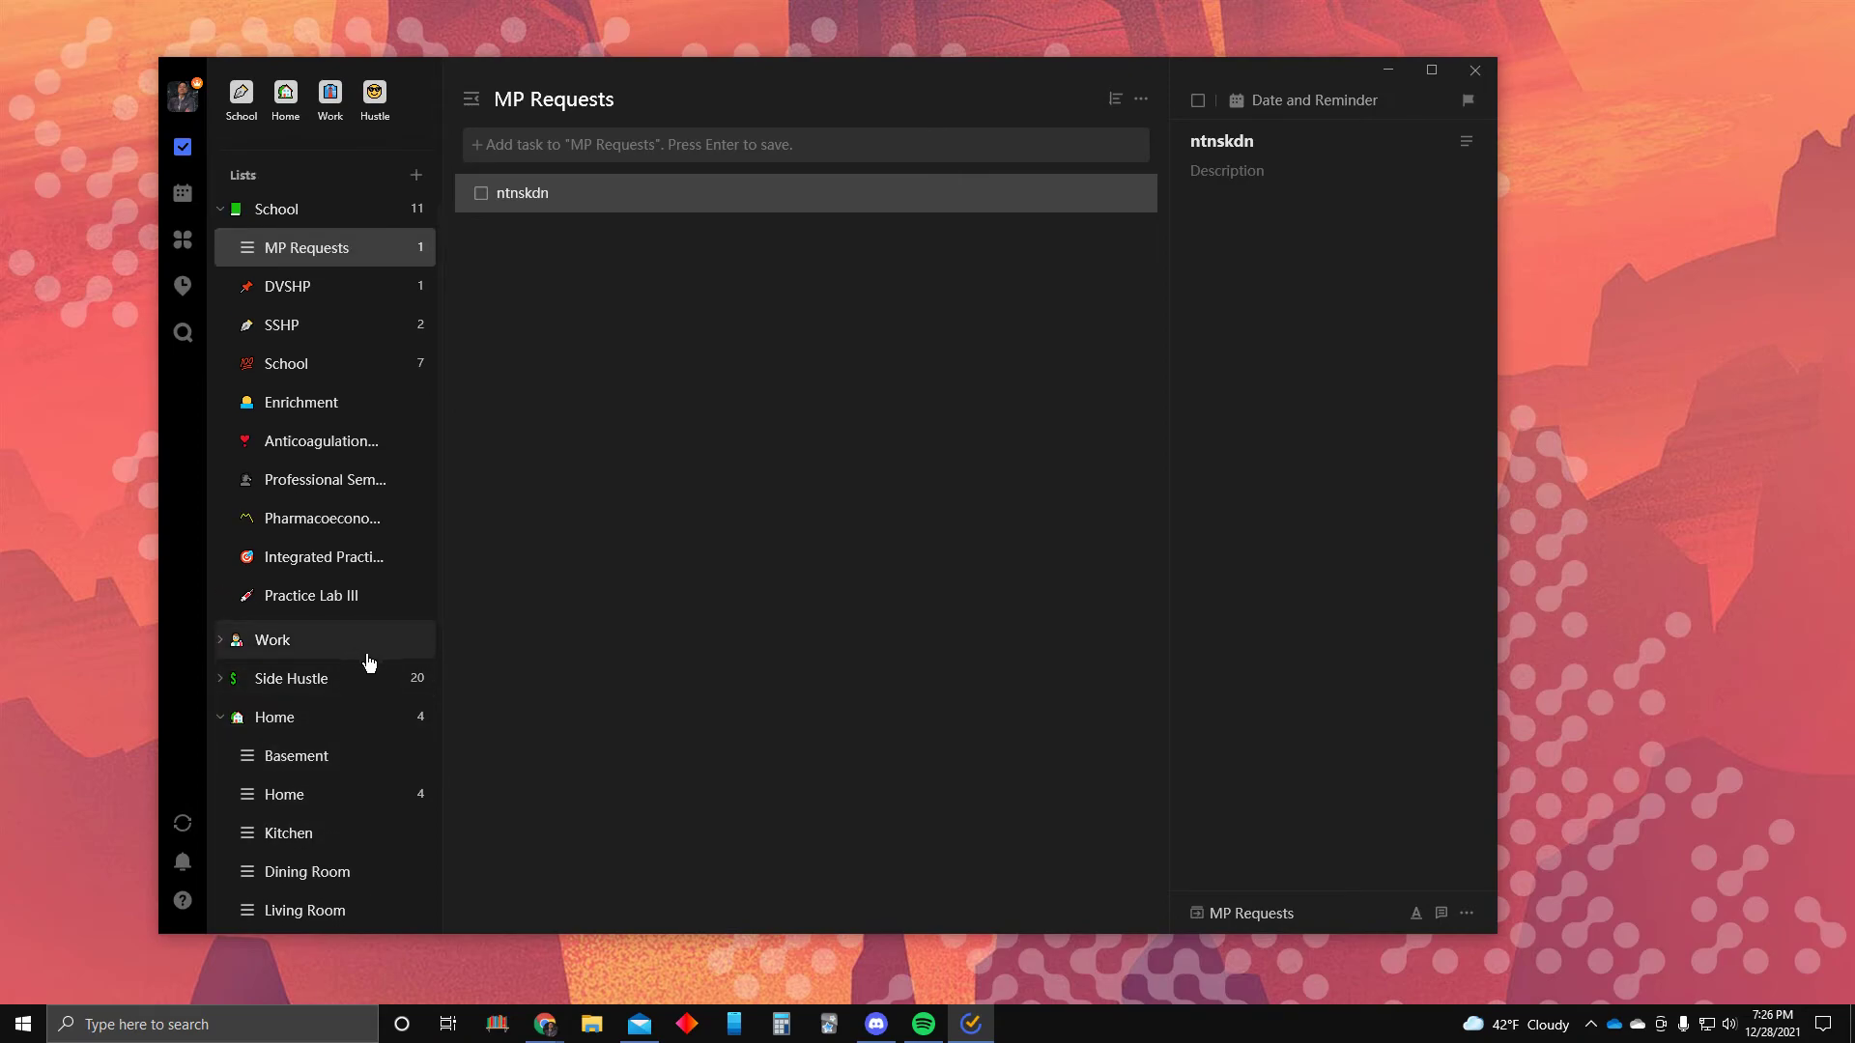
pyautogui.scroll(-2, 362, 653)
pyautogui.scroll(1, 386, 703)
pyautogui.scroll(-2, 375, 723)
pyautogui.scroll(3, 377, 739)
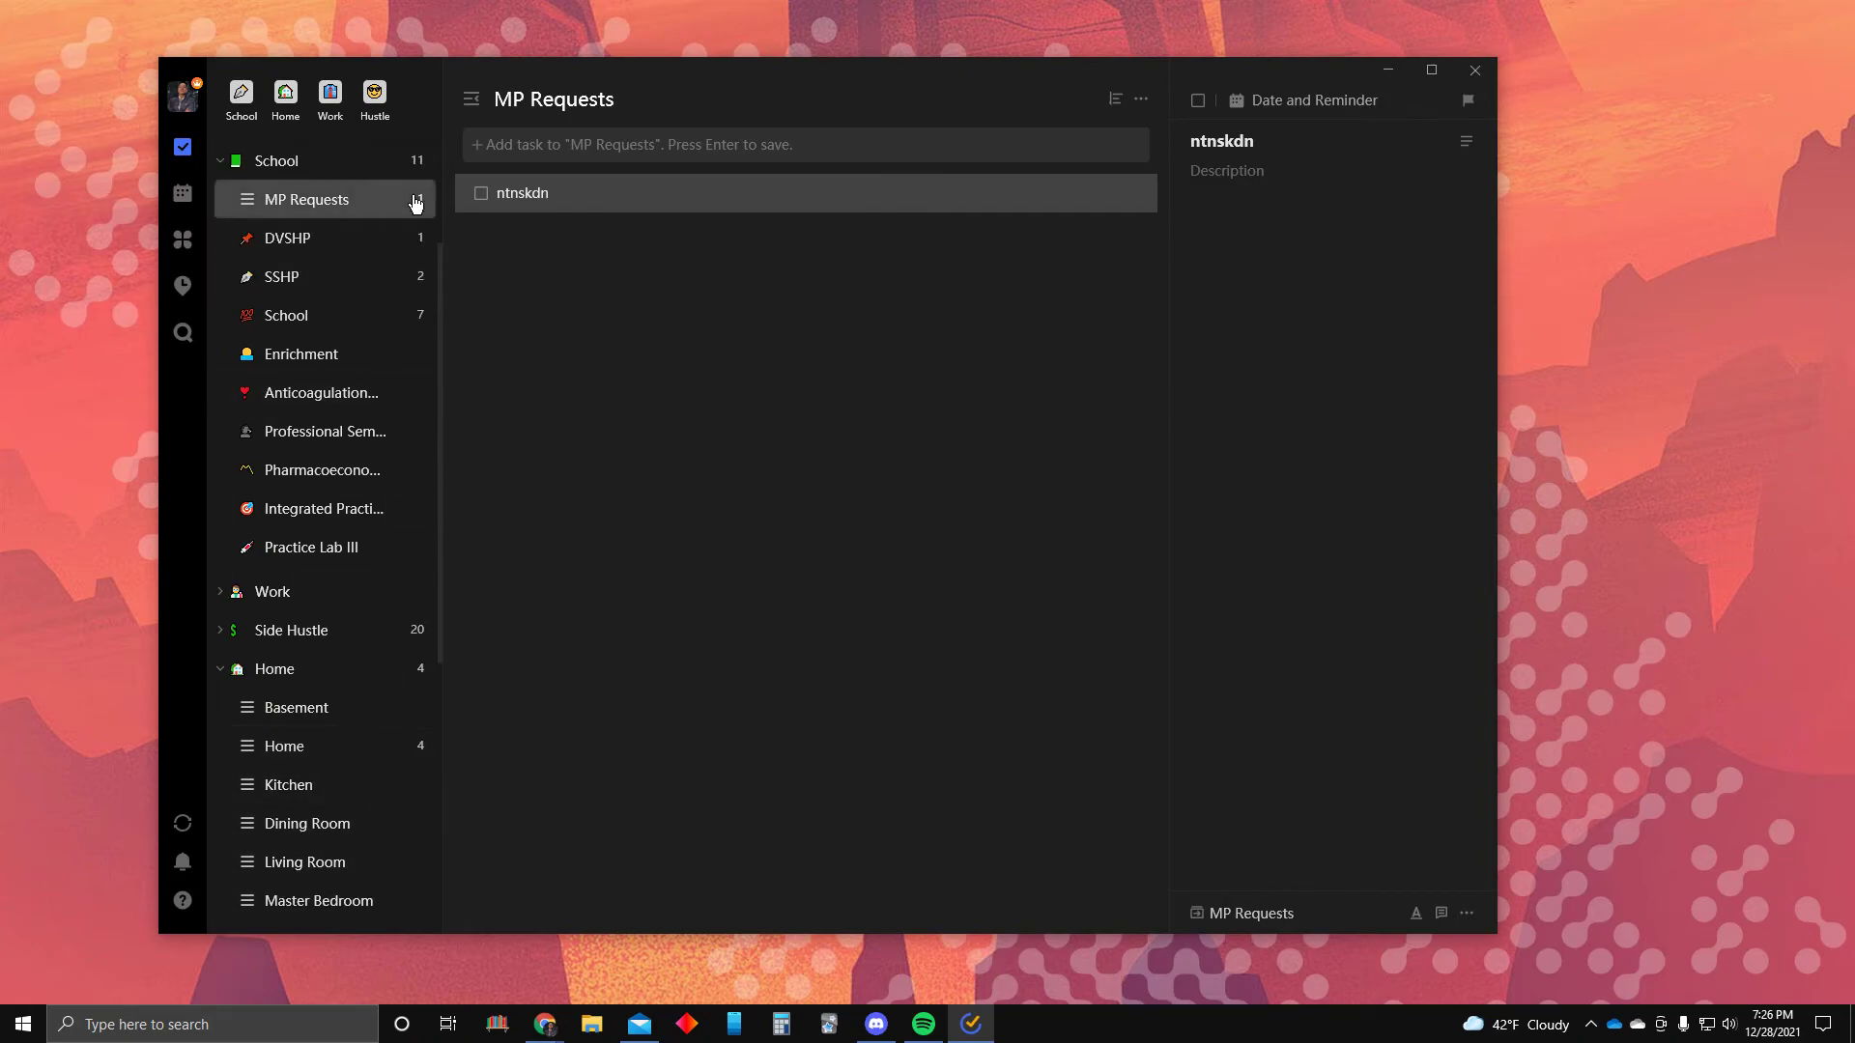
pyautogui.scroll(1, 401, 245)
pyautogui.click(227, 209)
pyautogui.scroll(2, 323, 454)
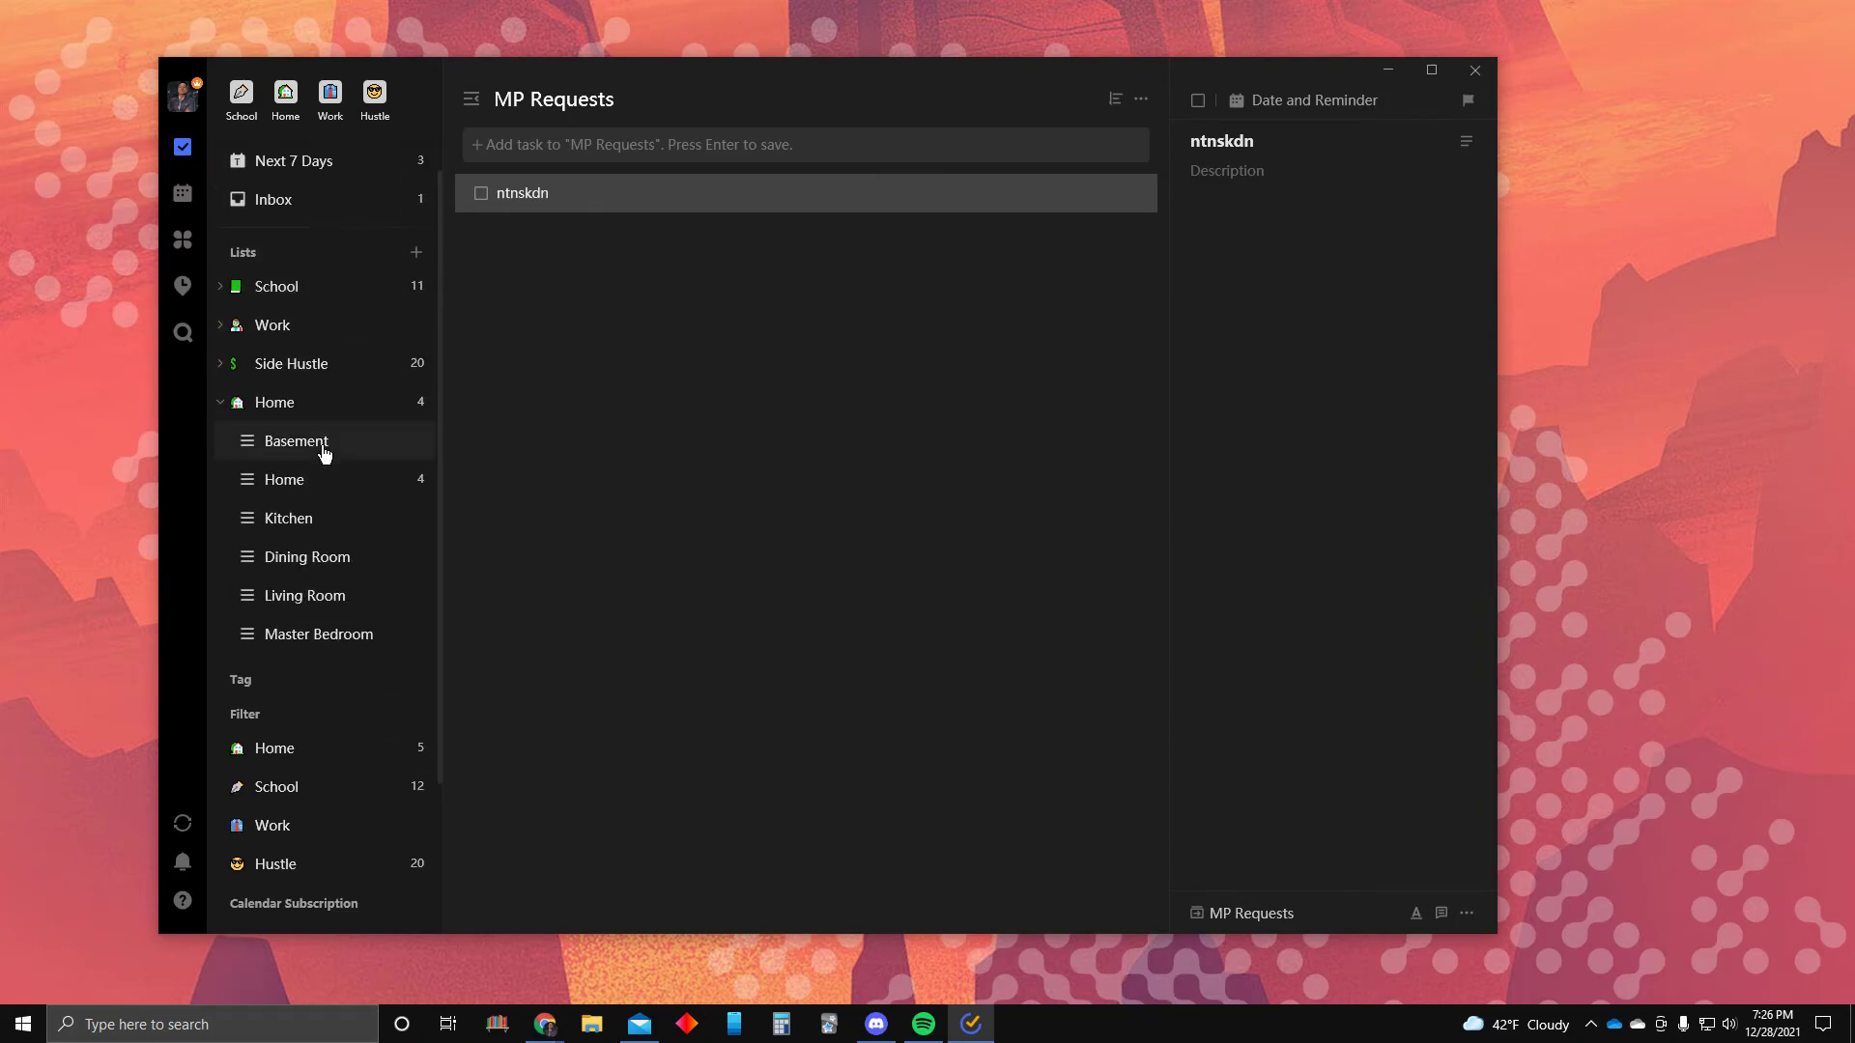
pyautogui.scroll(1, 324, 454)
pyautogui.click(417, 296)
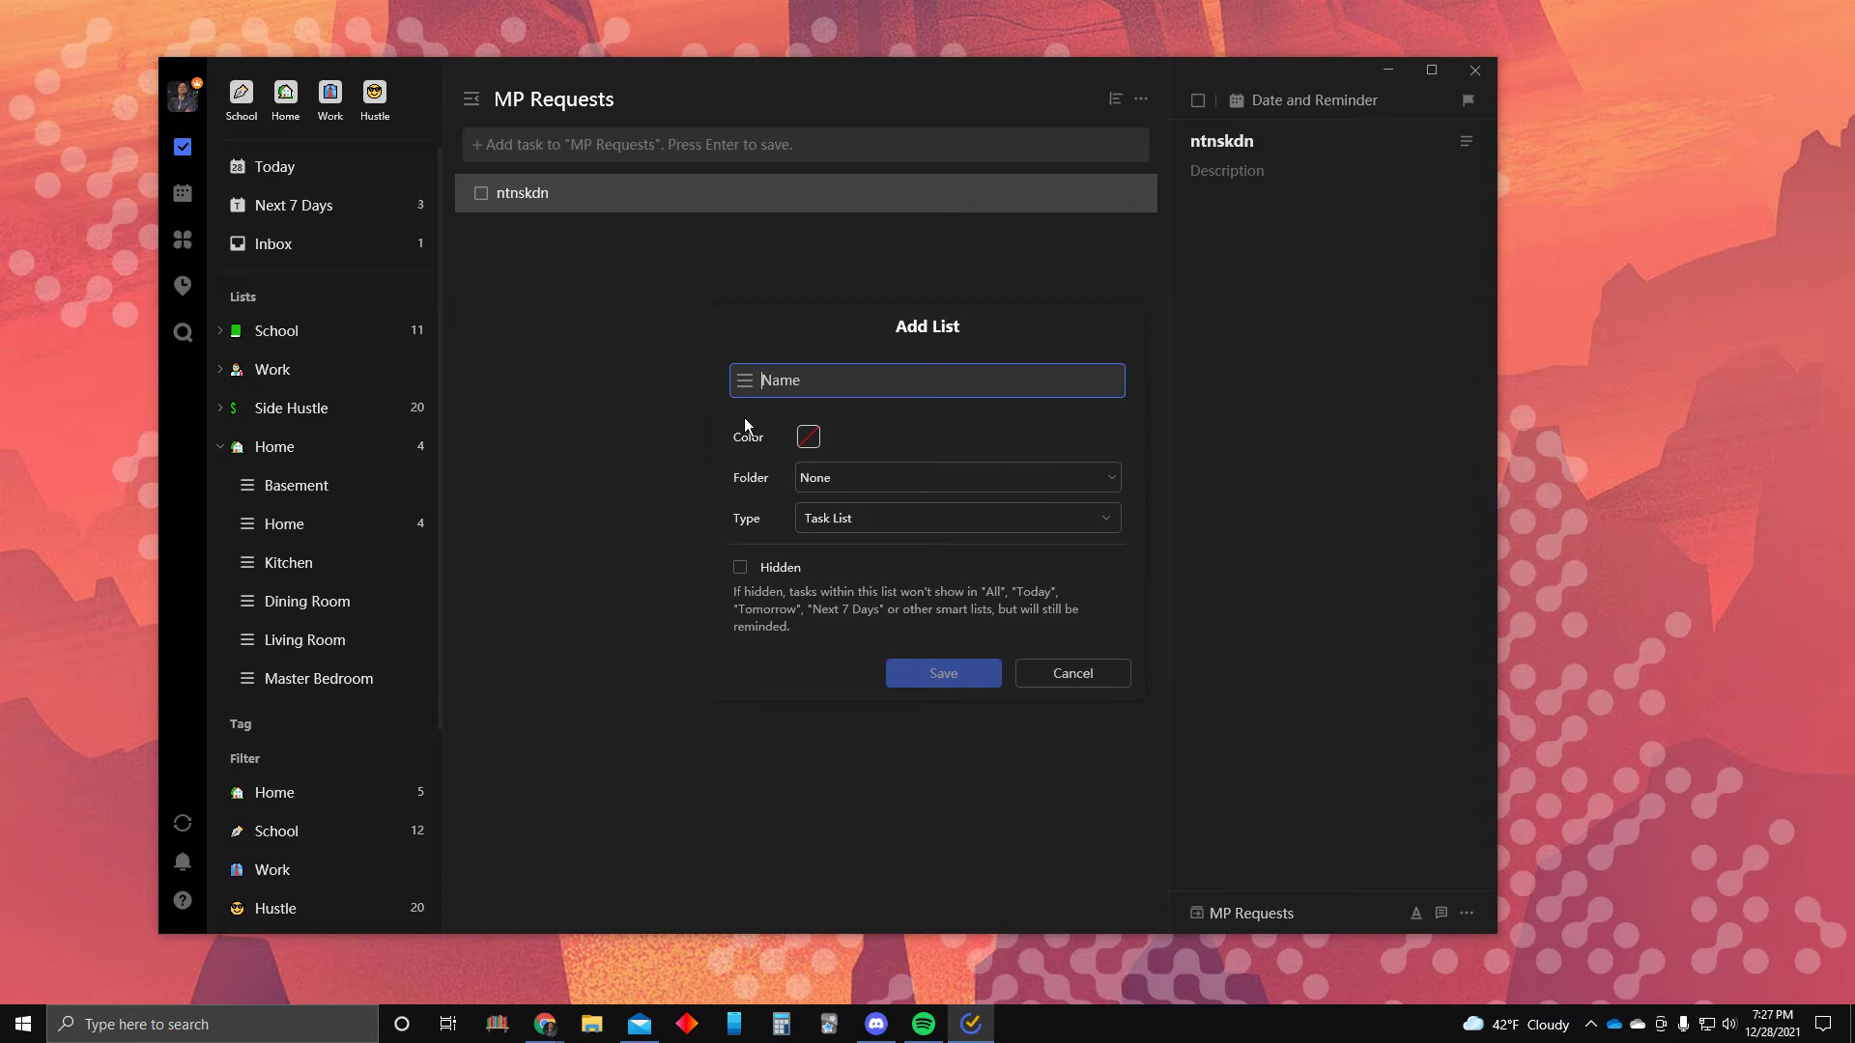
# Create a list named 'Reference' and drag it directly below Master Bedroom
pyautogui.write('Reference')
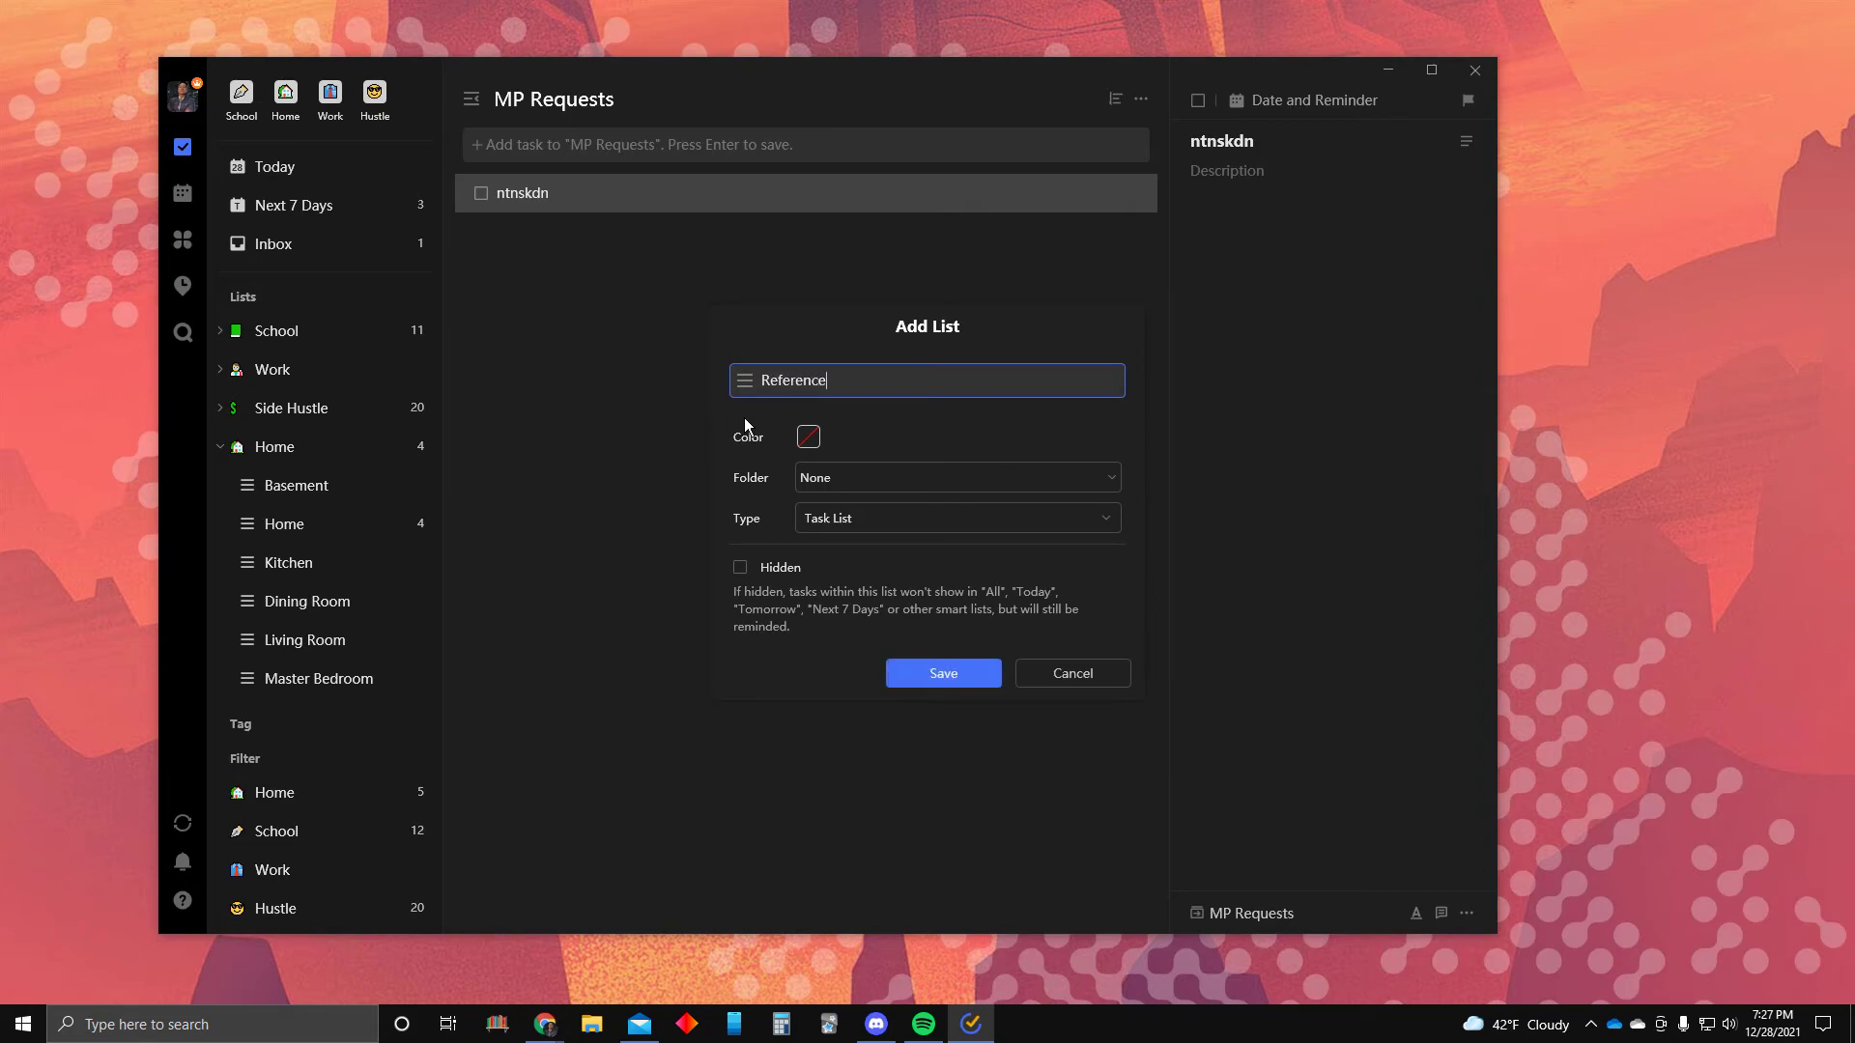
pyautogui.press('Return')
pyautogui.moveTo(295, 340); pyautogui.dragTo(335, 737)
pyautogui.rightClick(333, 739)
pyautogui.click(577, 667)
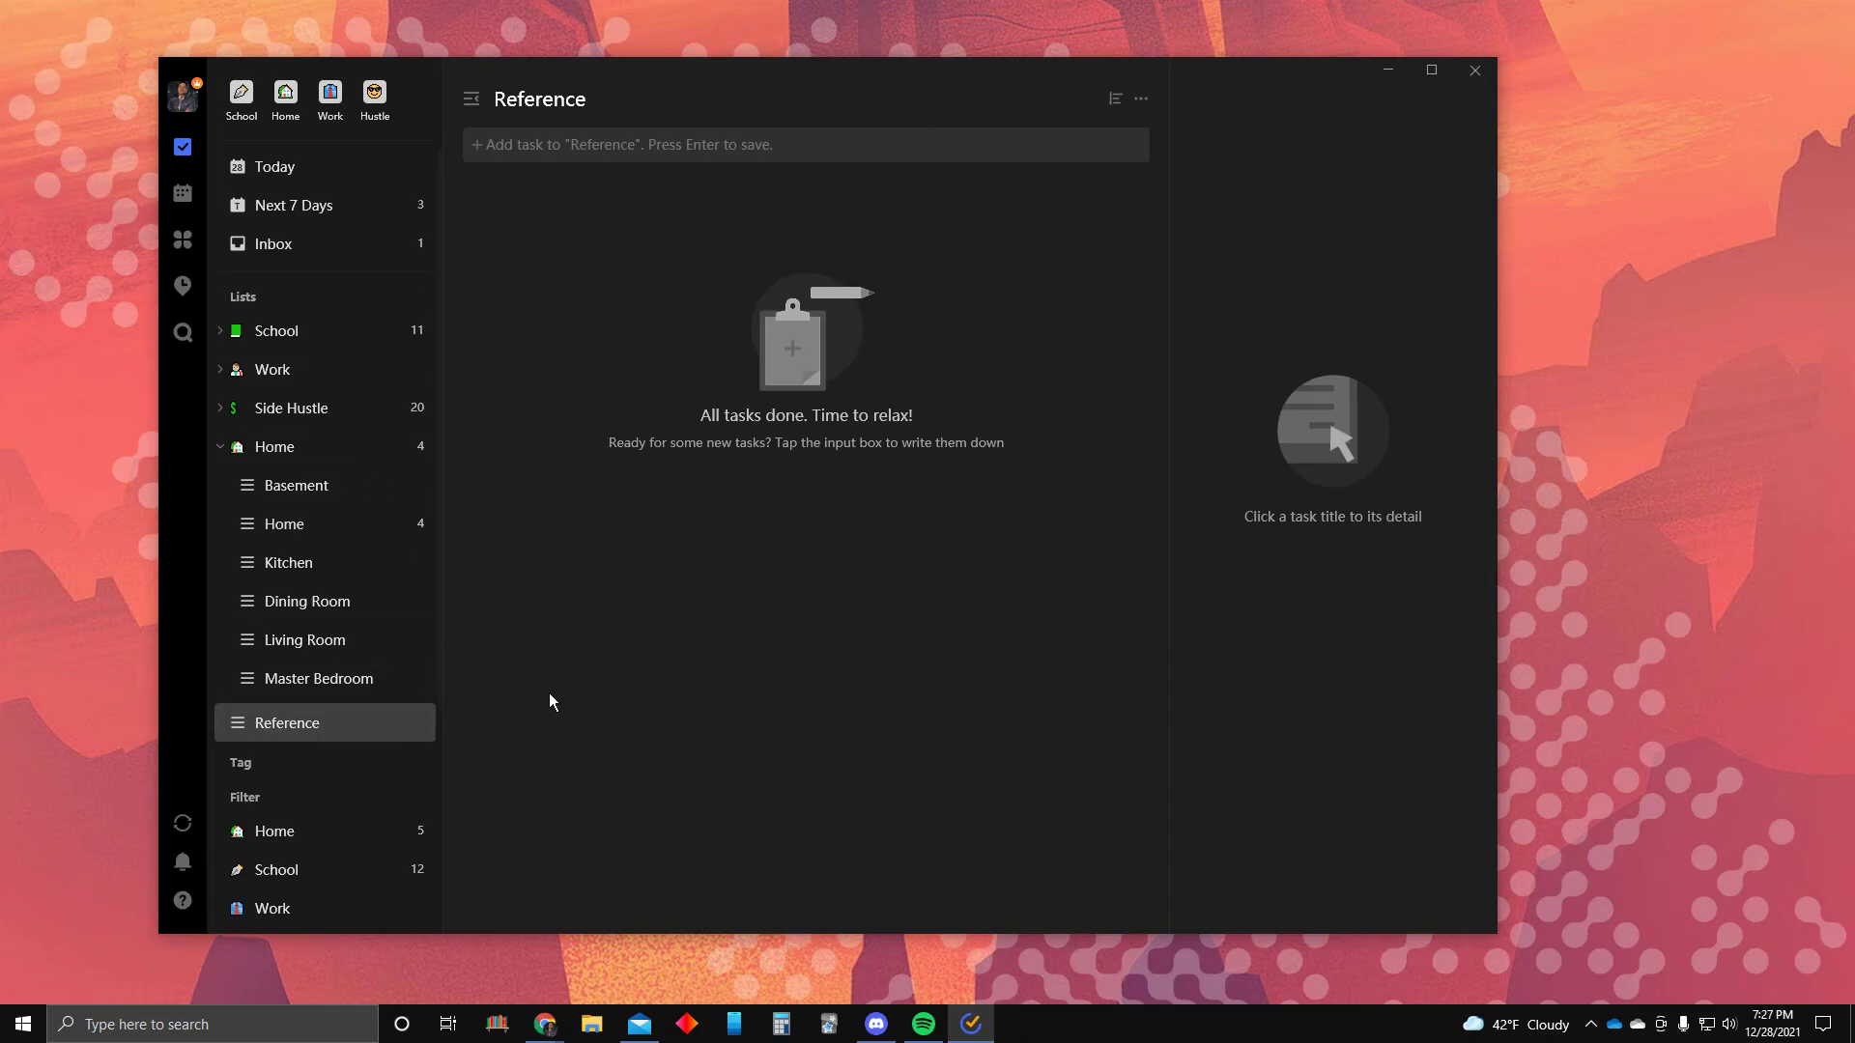
pyautogui.rightClick(301, 728)
pyautogui.click(404, 741)
# Search for 'ref', then clear the text and close the search panel
pyautogui.hotkey('ctrl', 'f')
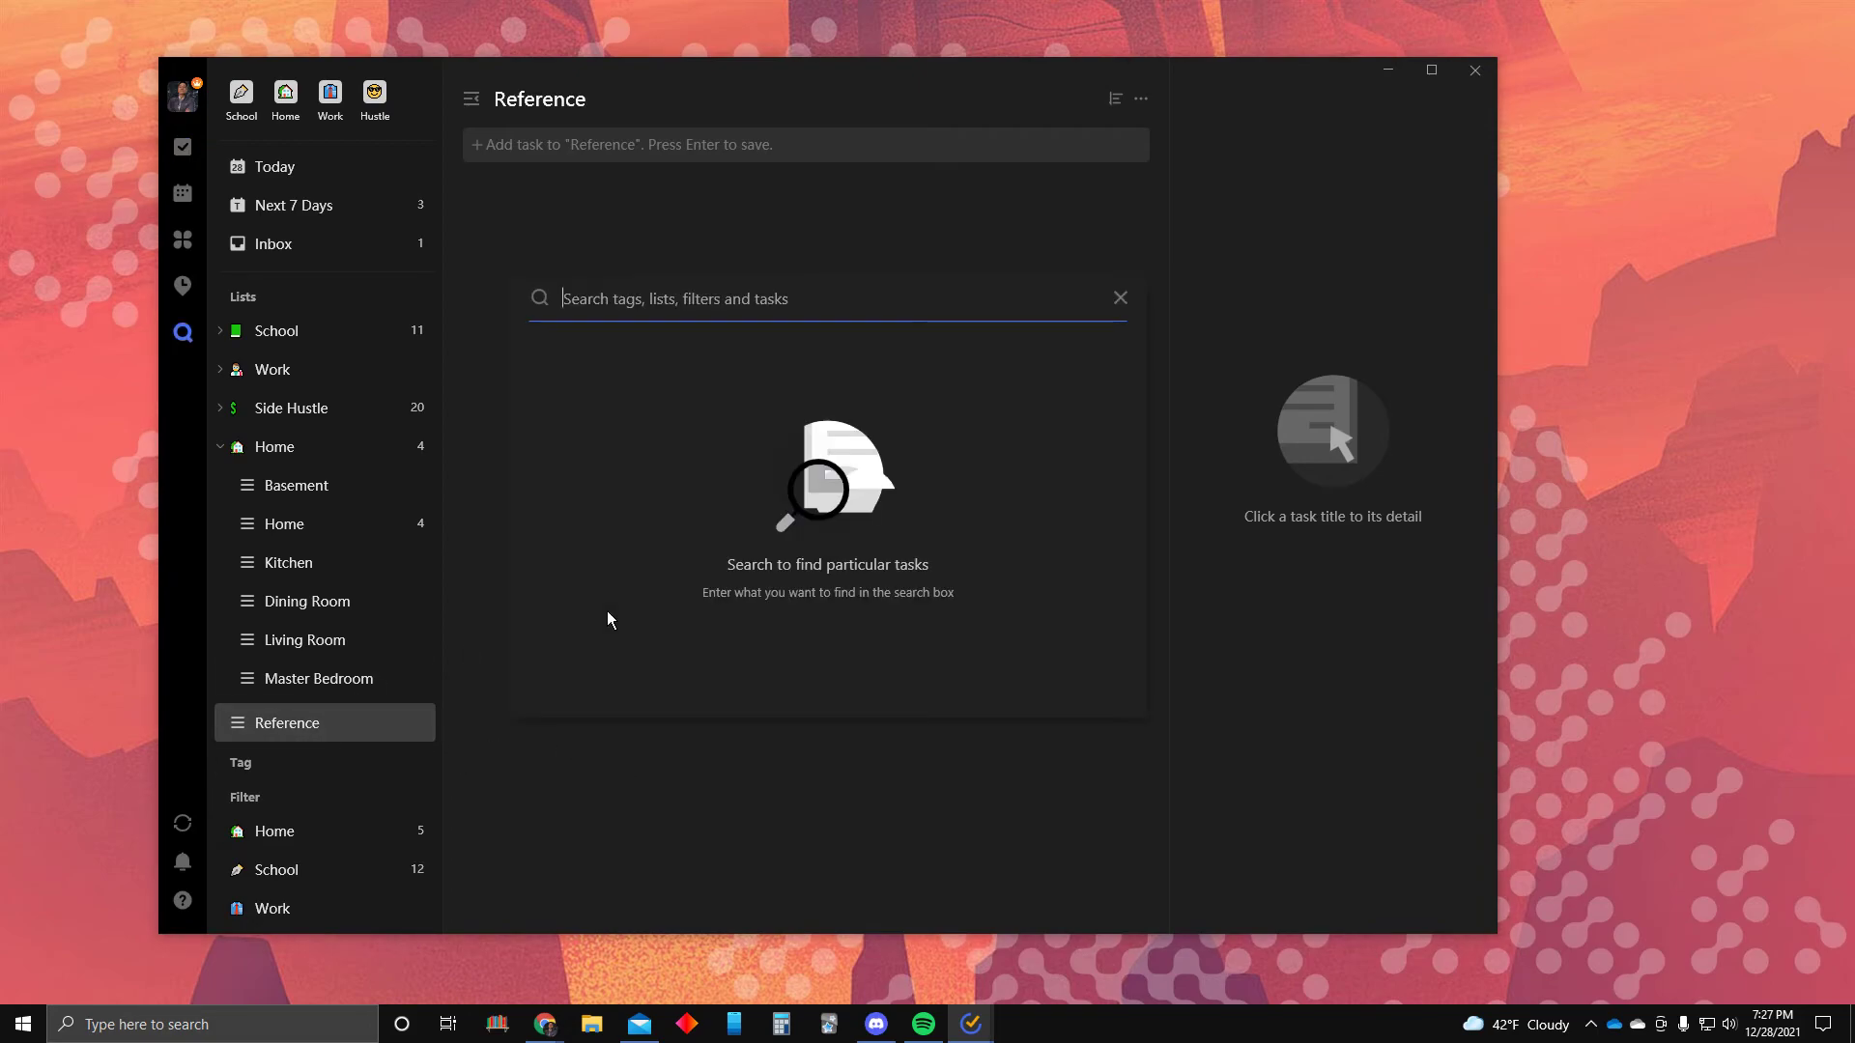
pyautogui.write('ref')
pyautogui.press('BackSpace')
pyautogui.press('BackSpace')
pyautogui.press('BackSpace')
pyautogui.click(1119, 299)
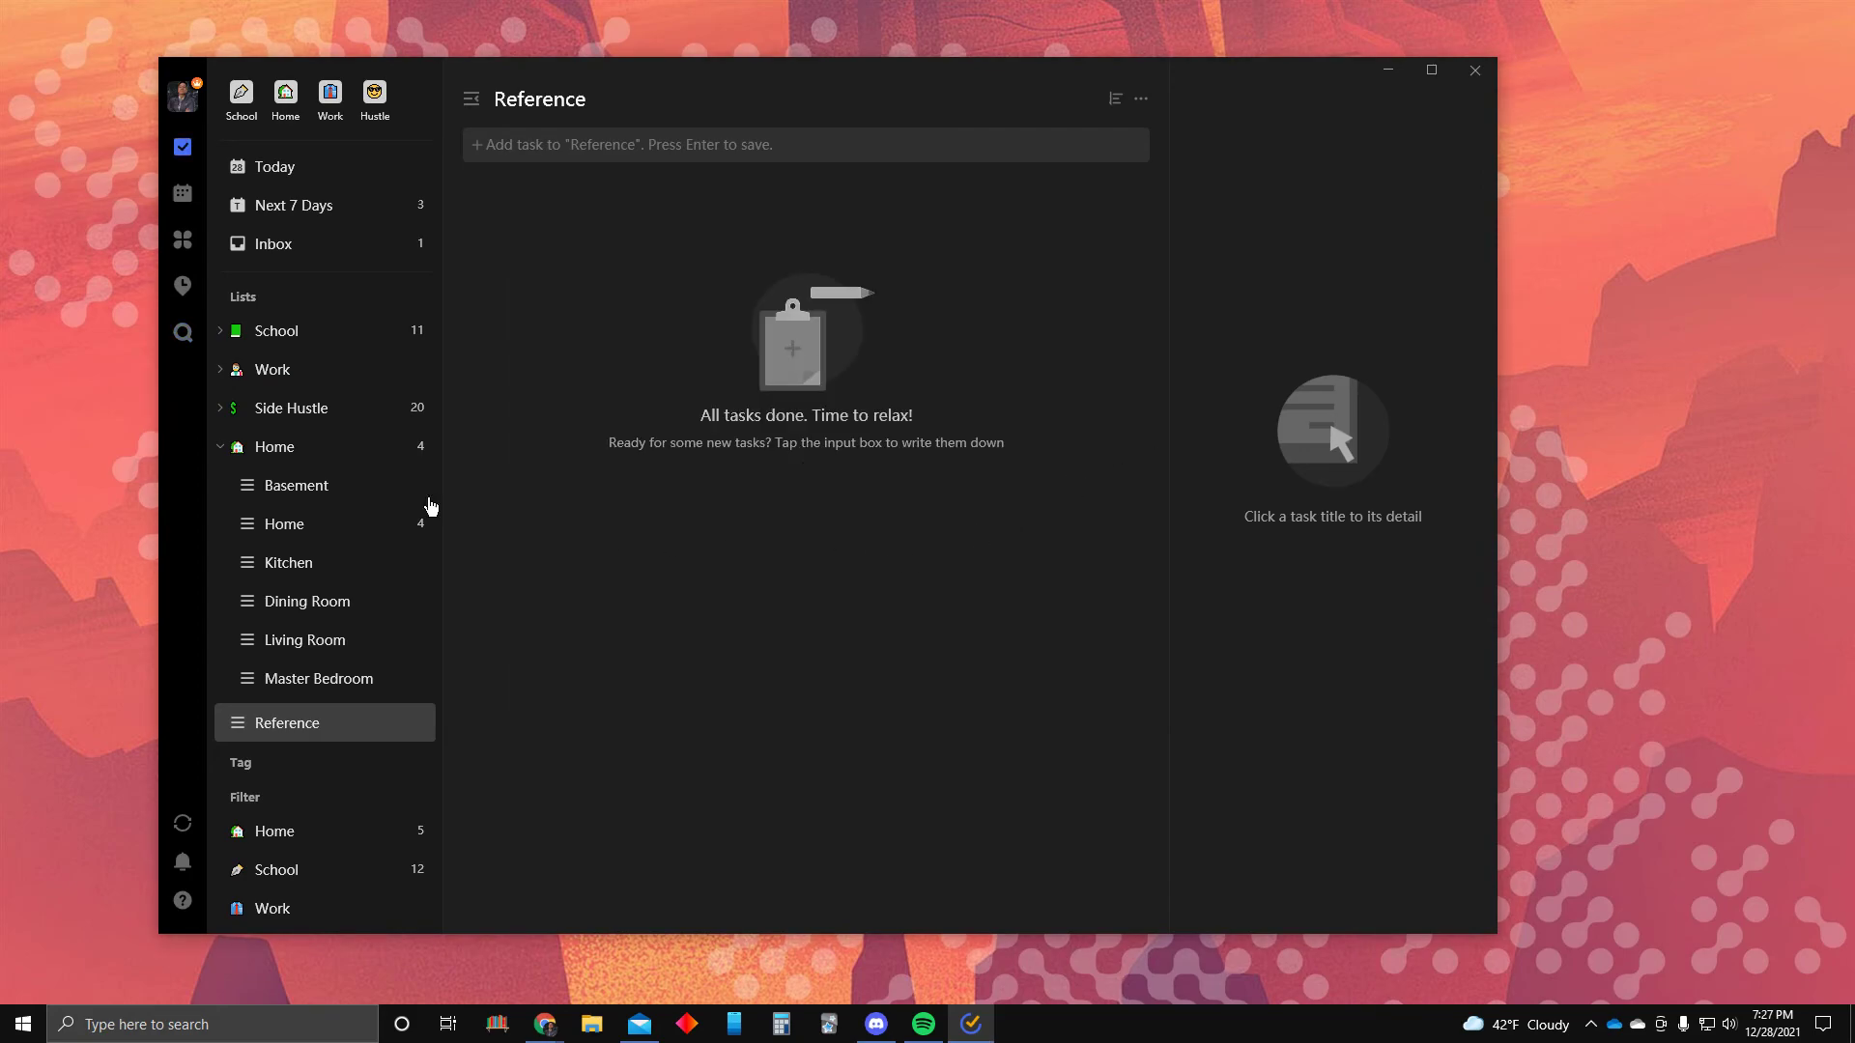
# Browse the Basement and Home room lists, ending on the empty Kitchen list
pyautogui.click(328, 502)
pyautogui.click(332, 523)
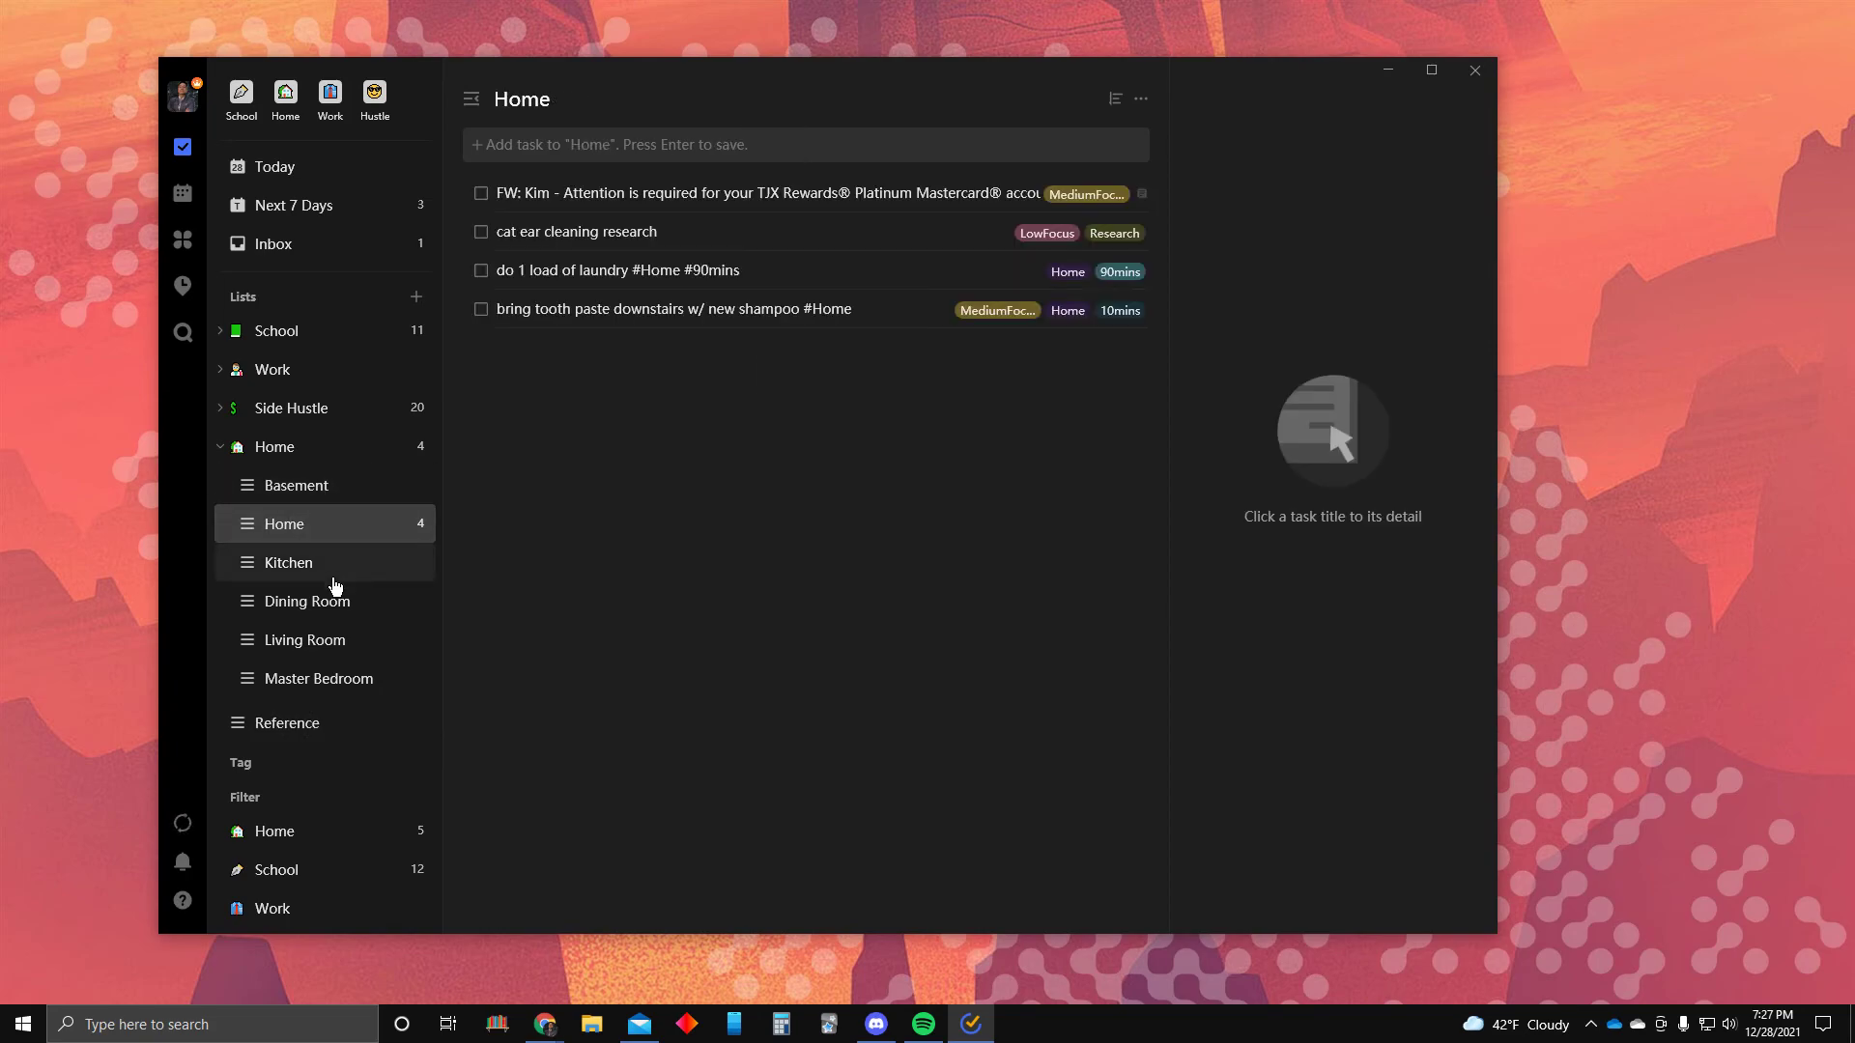
pyautogui.click(331, 568)
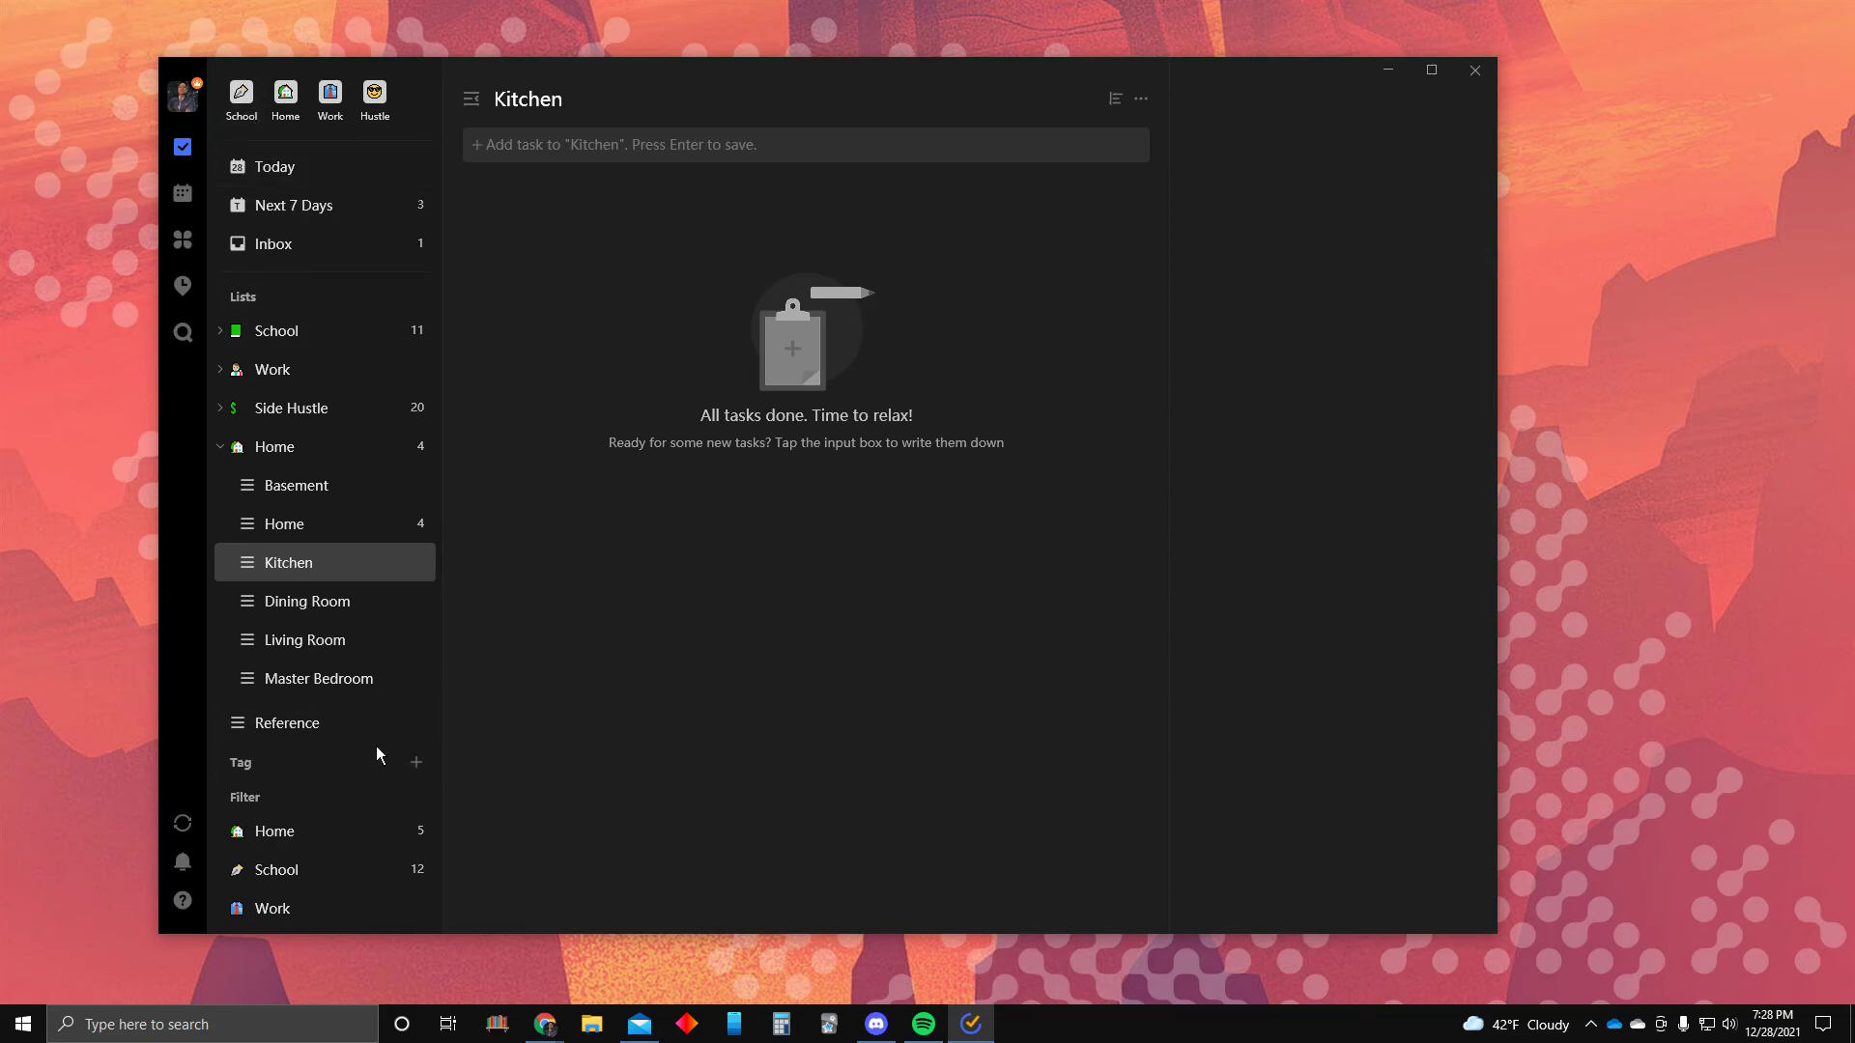
pyautogui.scroll(-1, 377, 754)
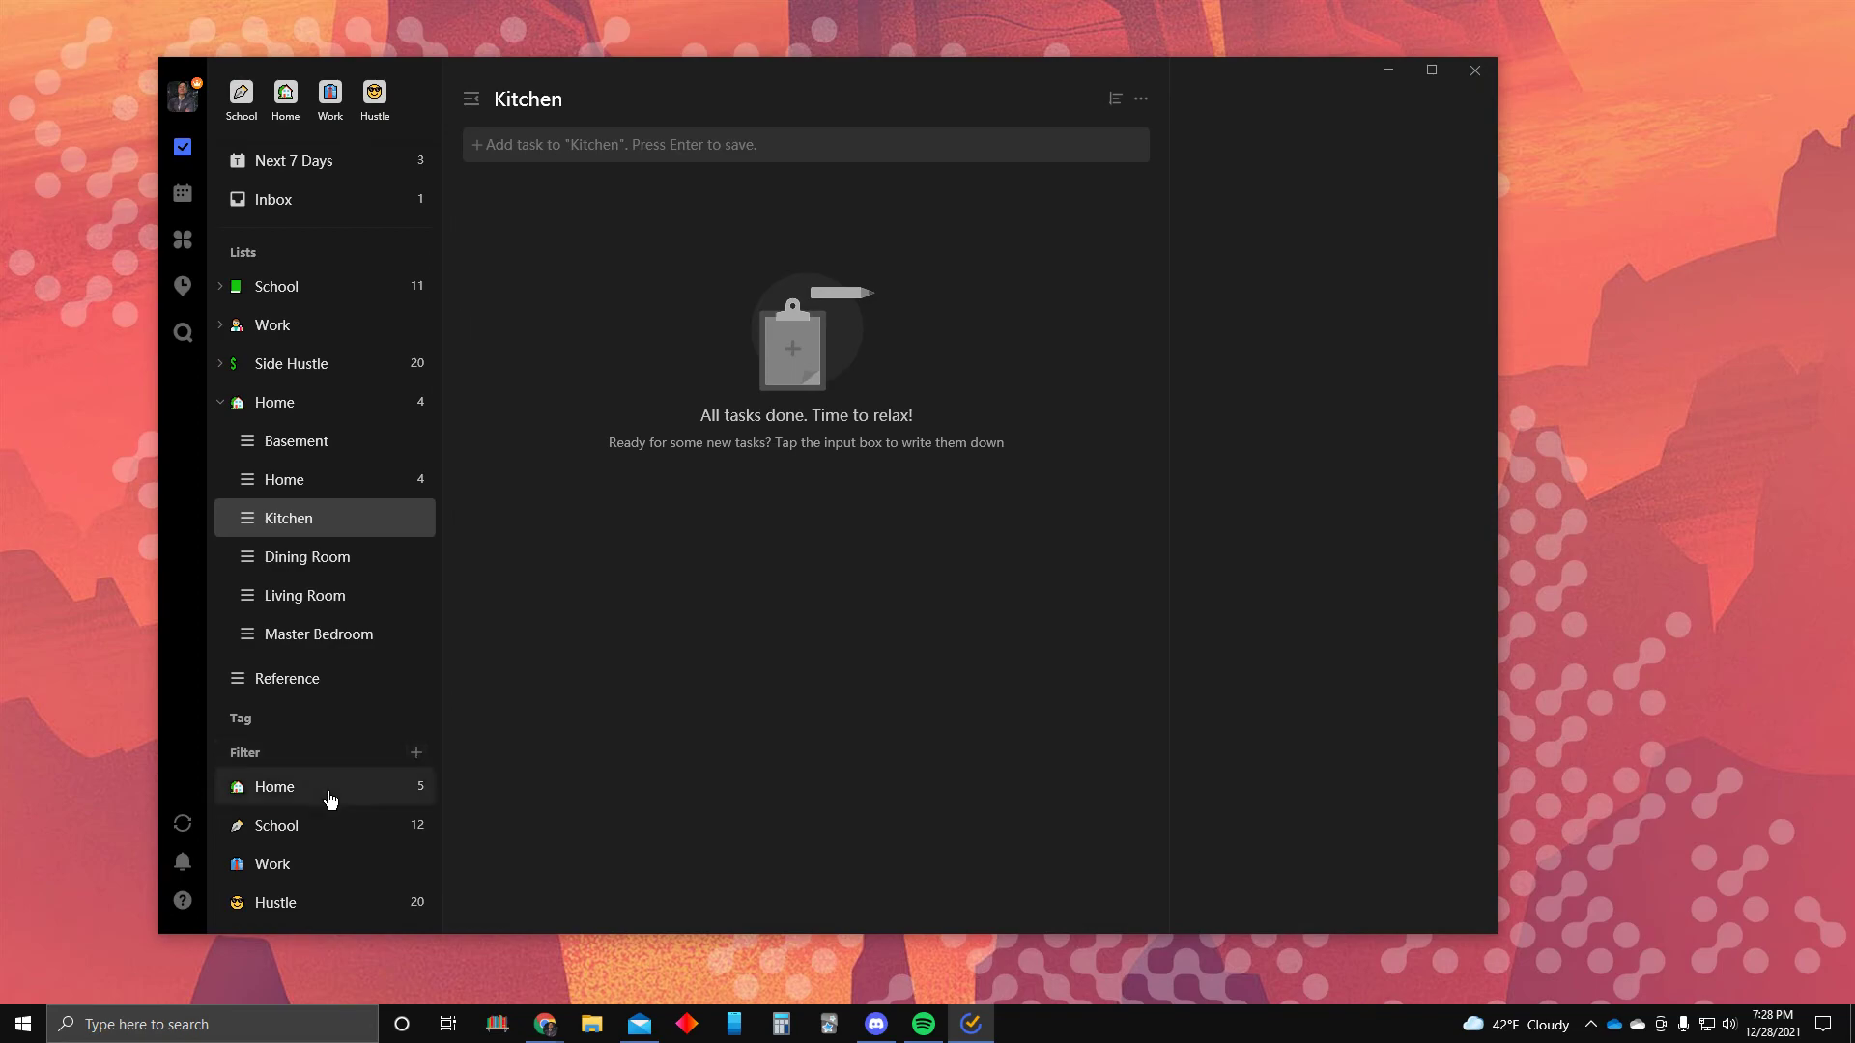
# Inspect the Home filter's Home OR Errands tag rule and list selection, then save it unchanged
pyautogui.rightClick(330, 798)
pyautogui.click(352, 832)
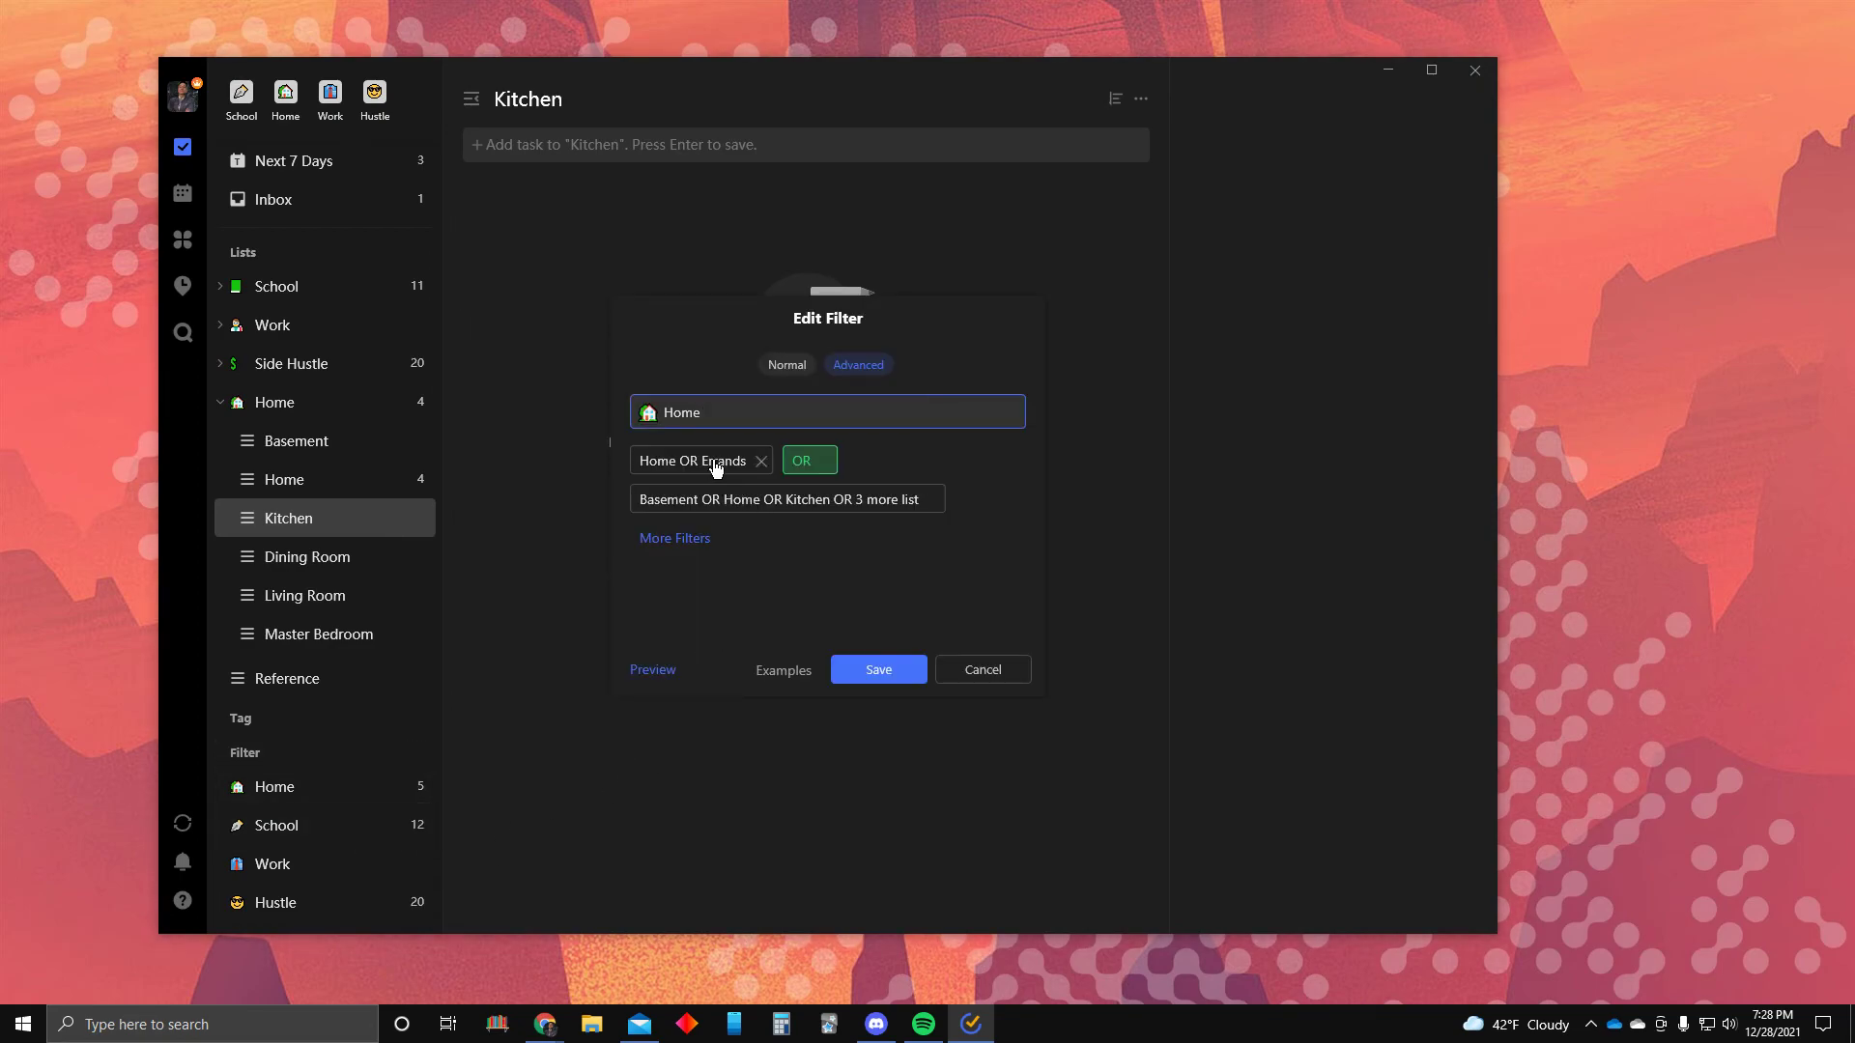
pyautogui.click(648, 413)
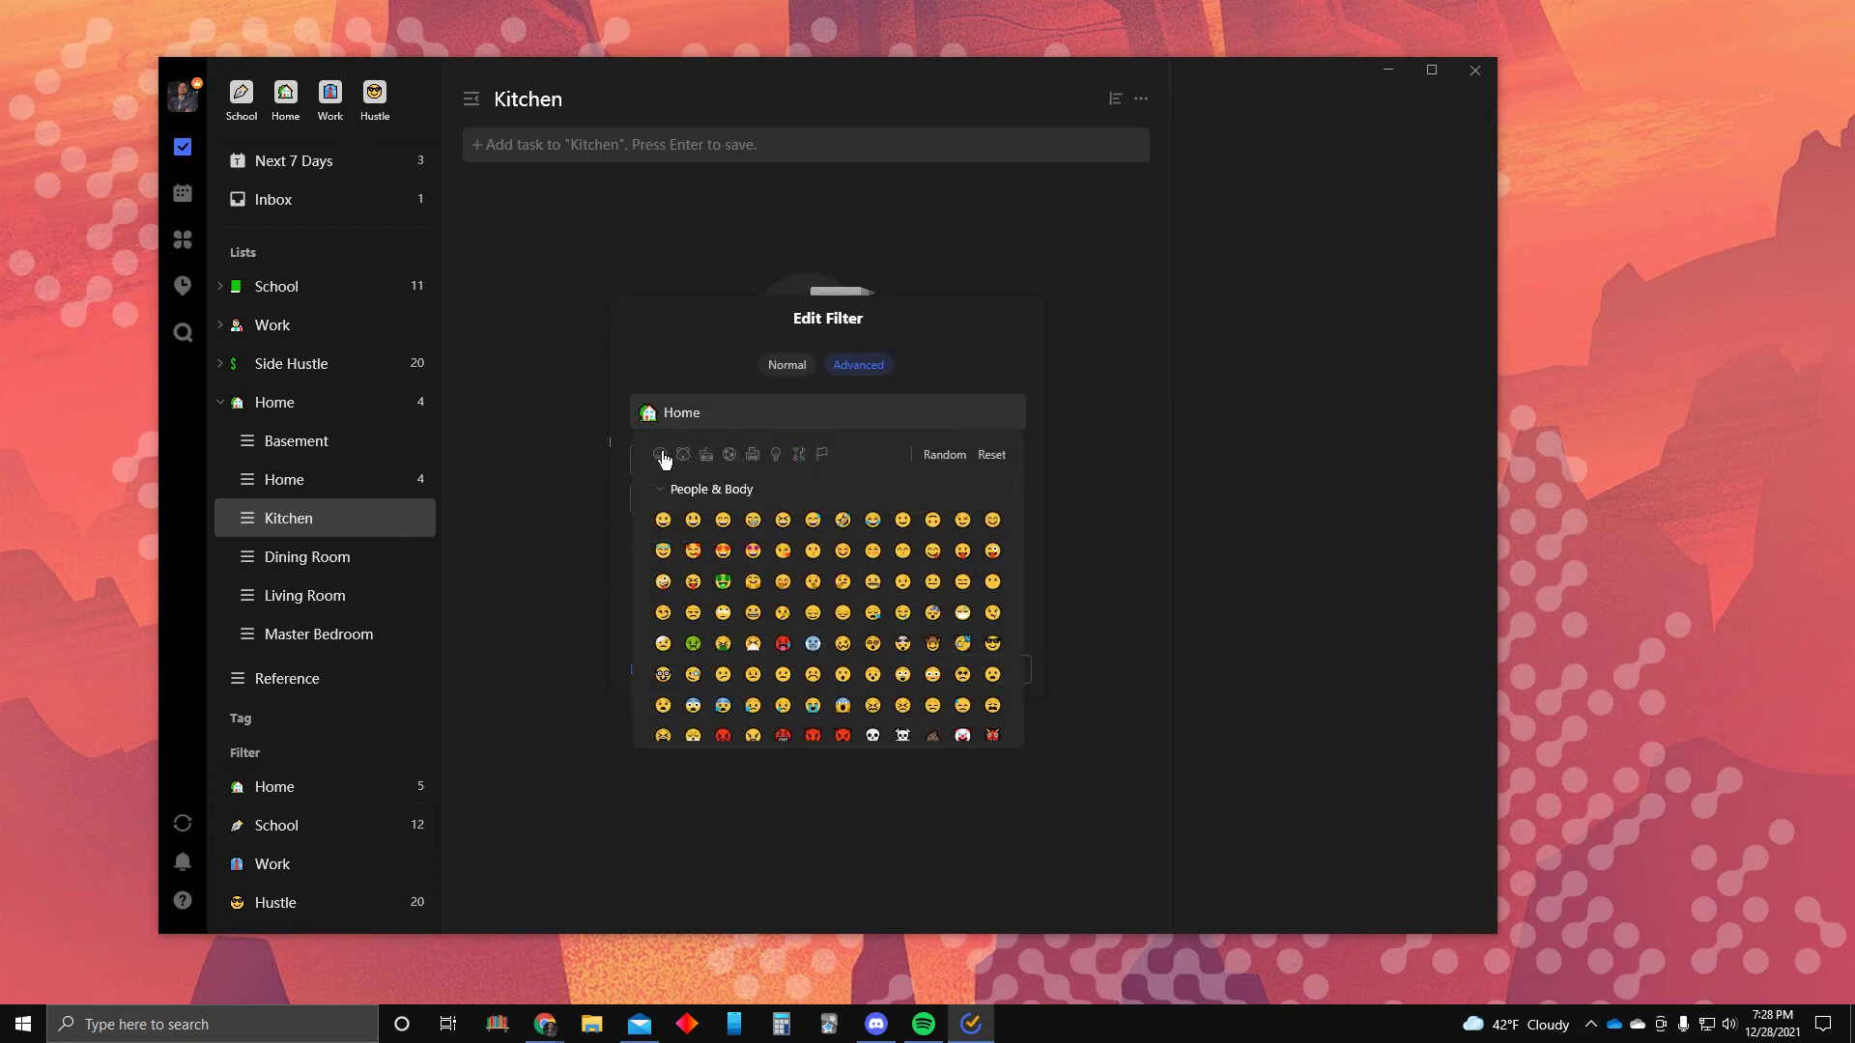
pyautogui.click(677, 382)
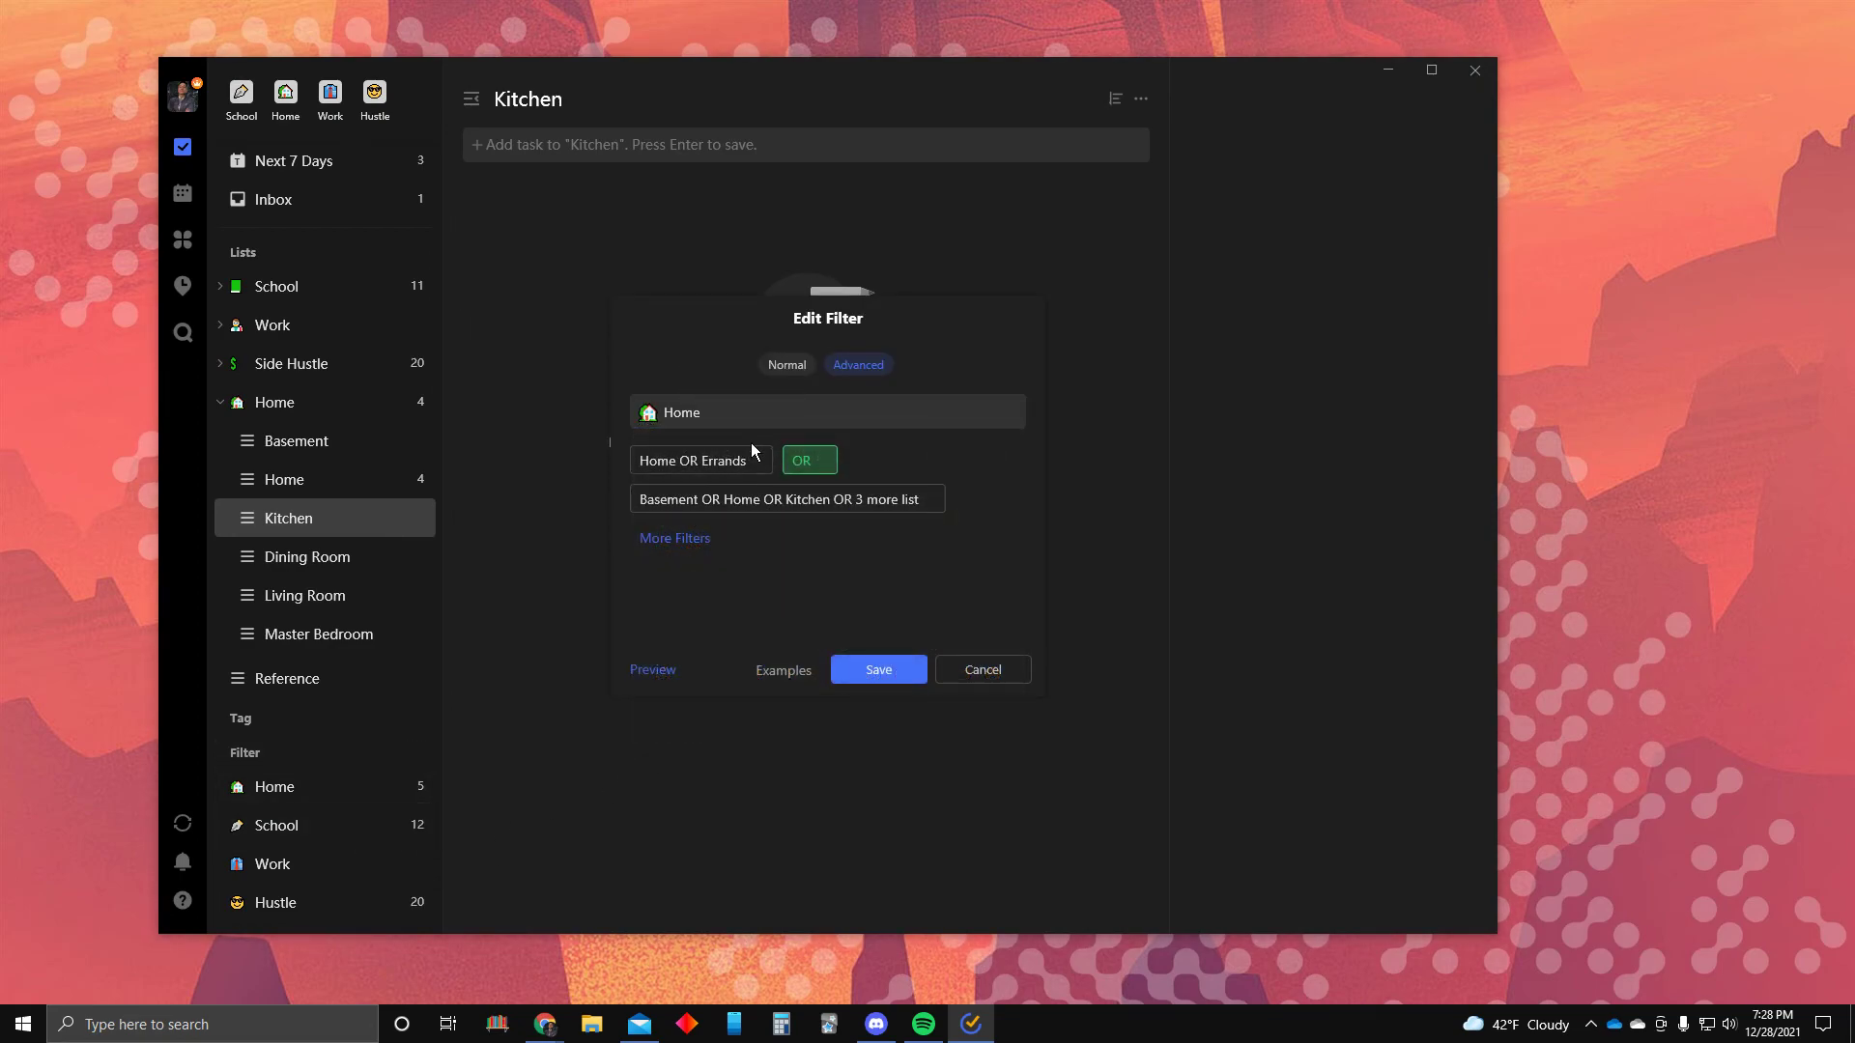
pyautogui.click(704, 479)
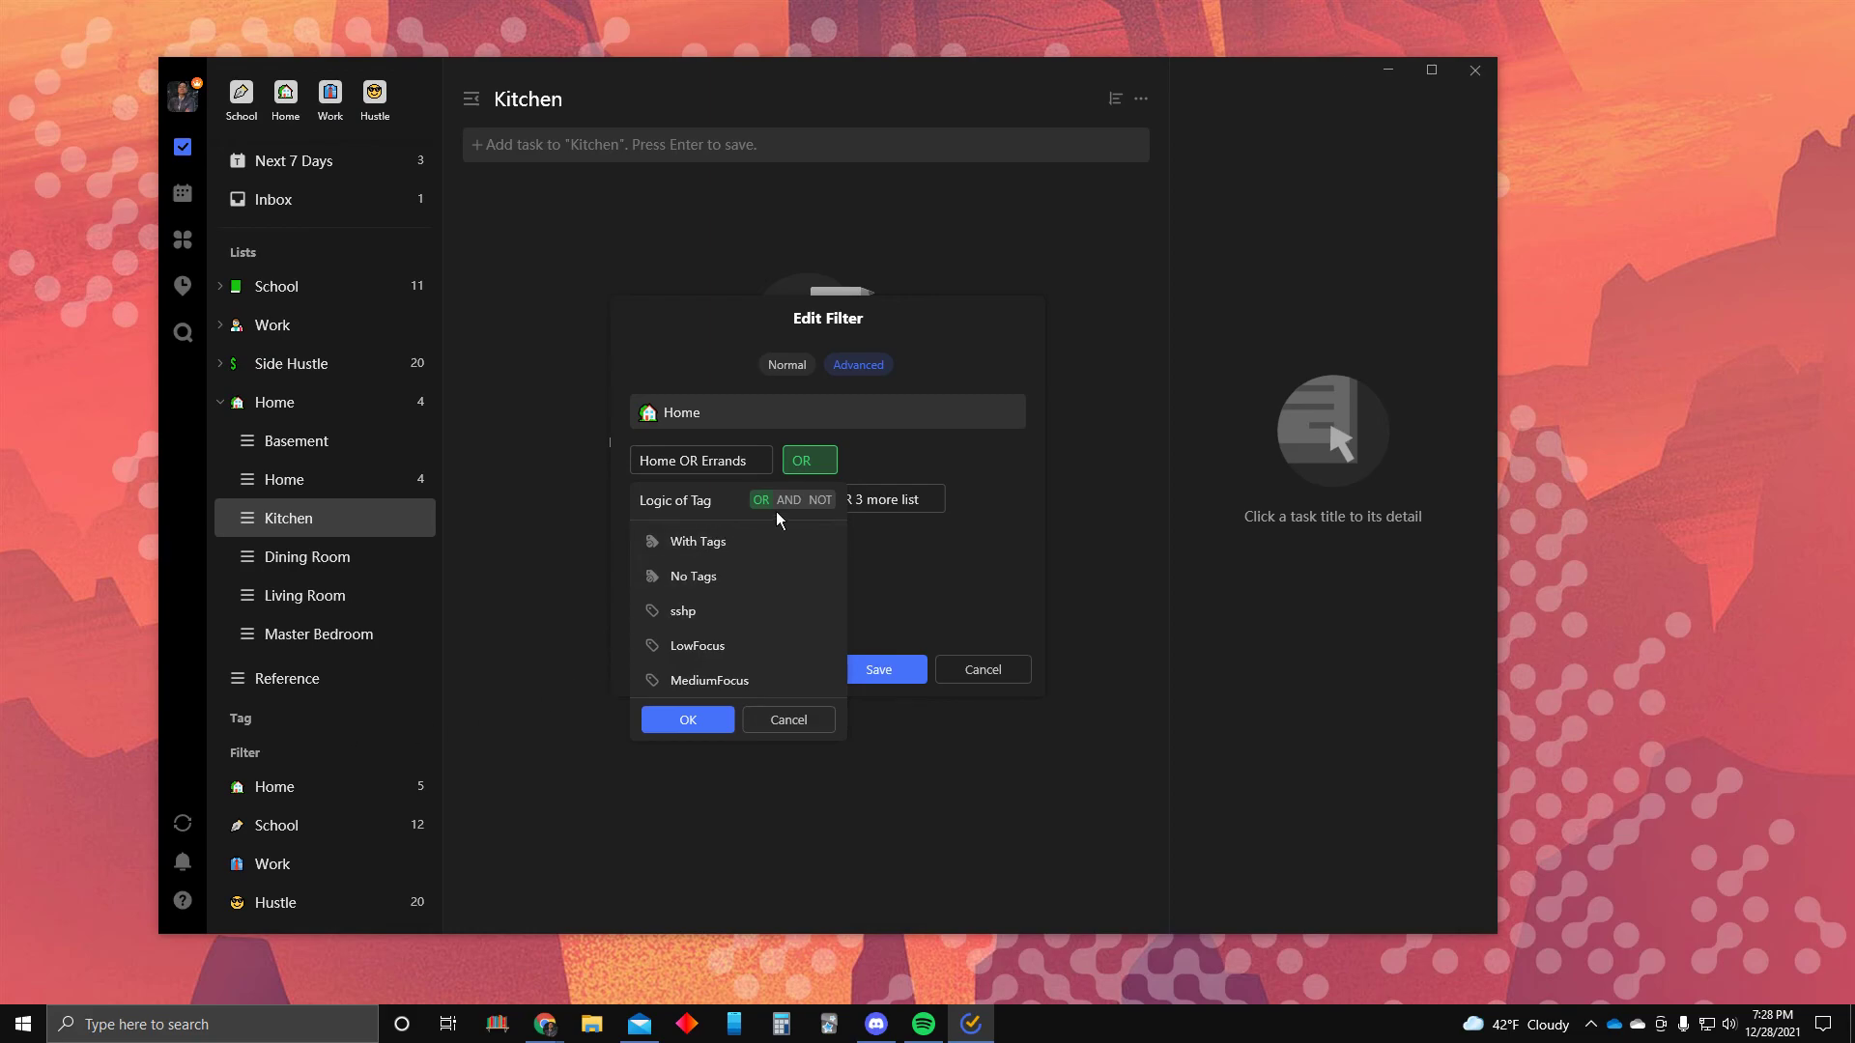
pyautogui.click(850, 589)
pyautogui.click(724, 501)
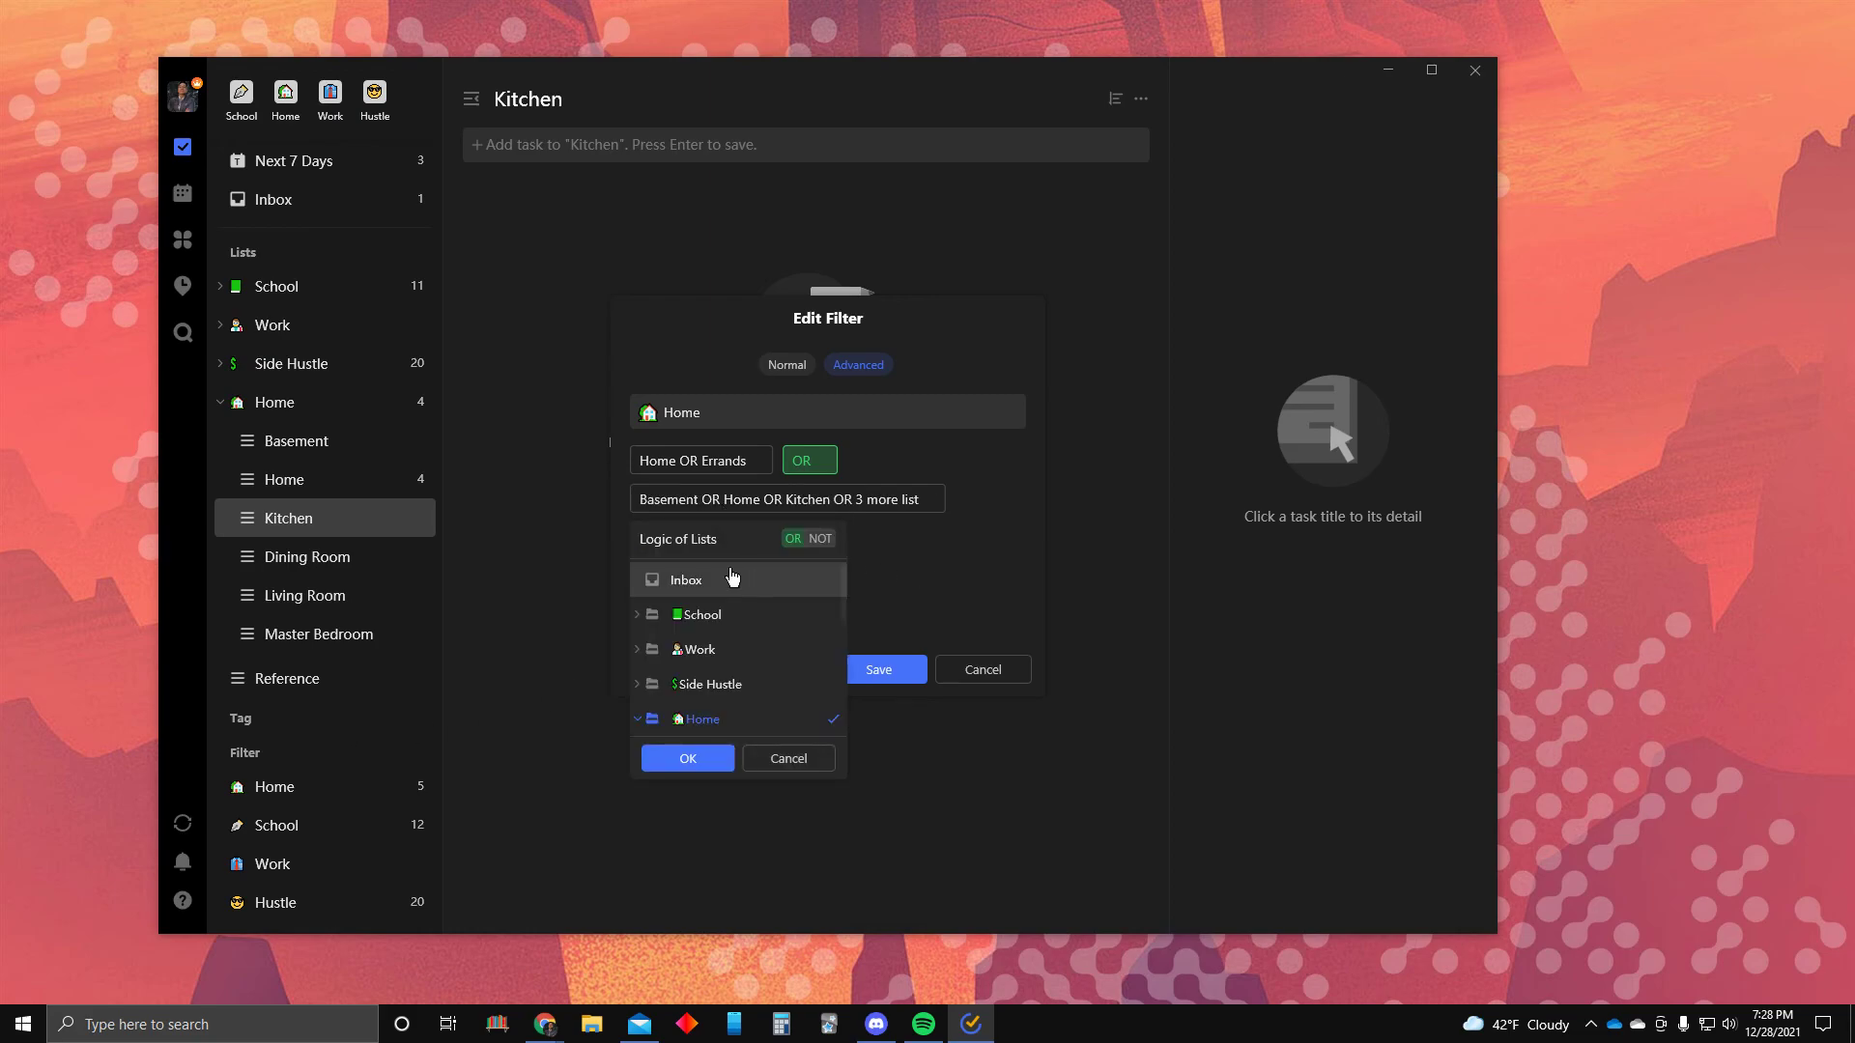
pyautogui.scroll(-1, 740, 715)
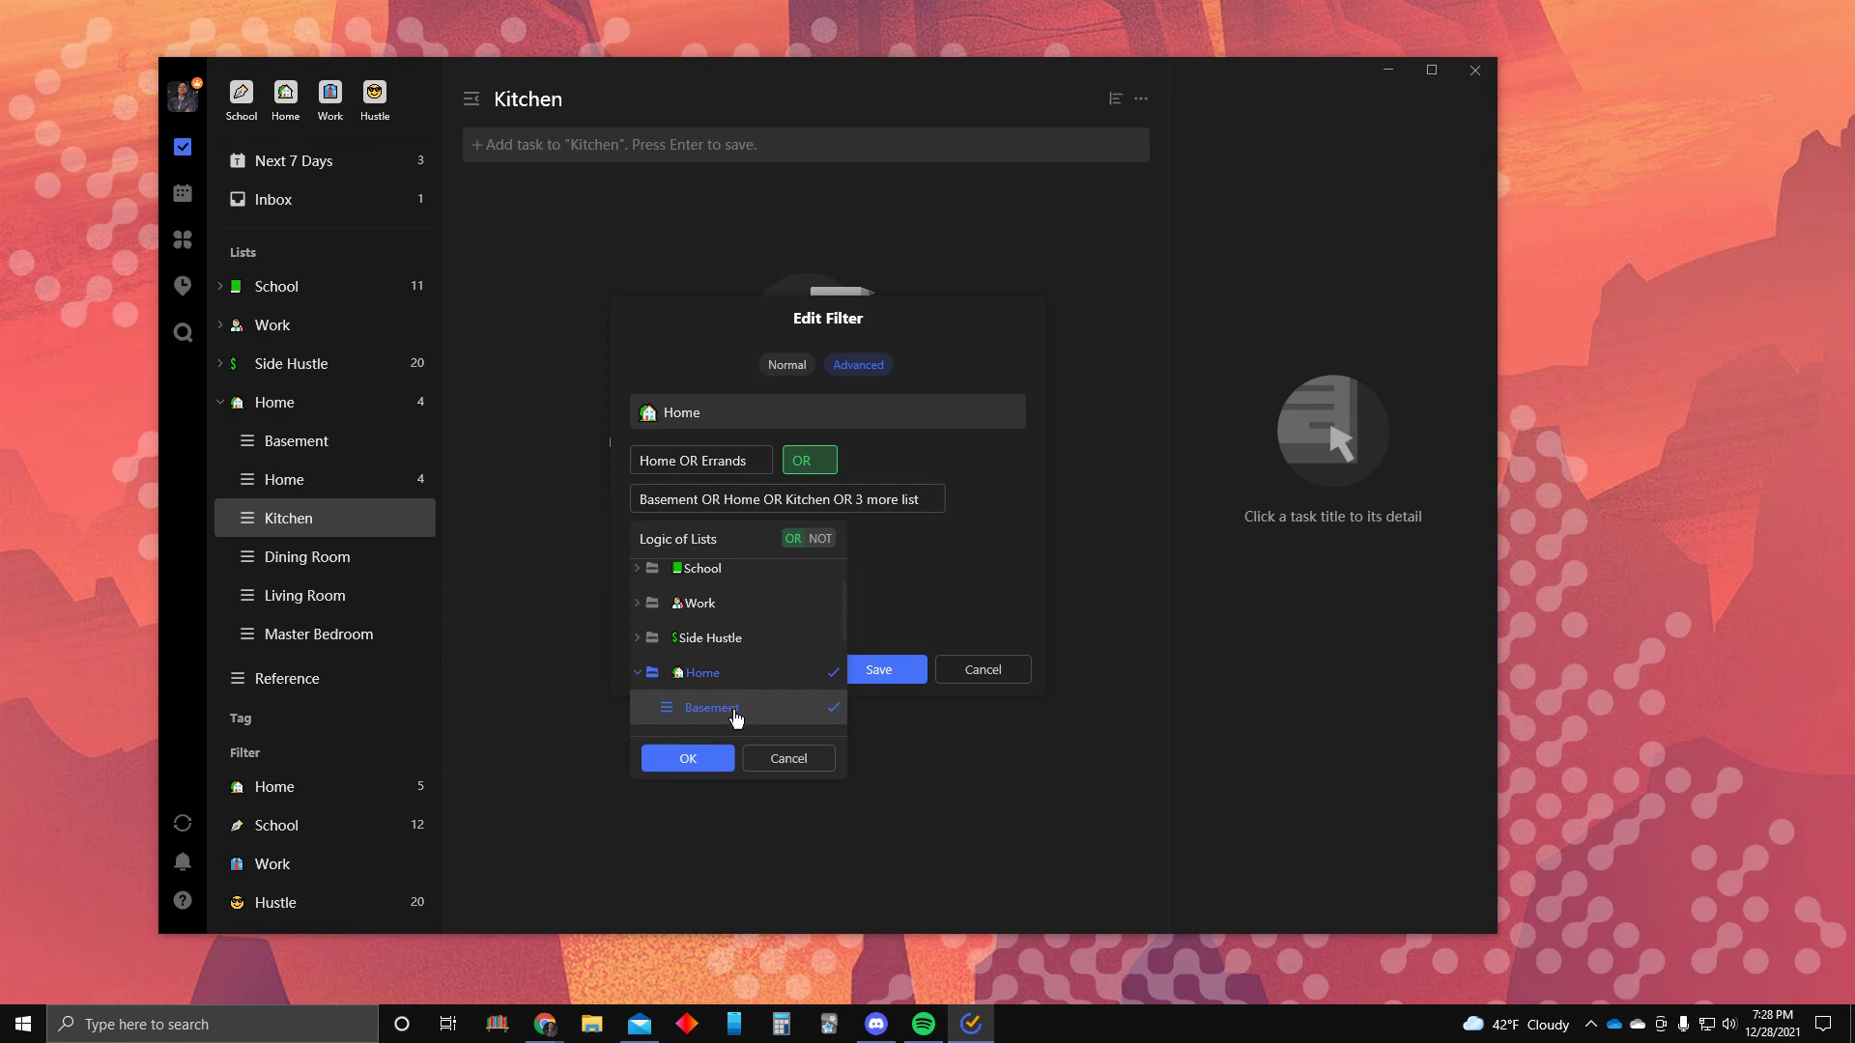
pyautogui.click(715, 759)
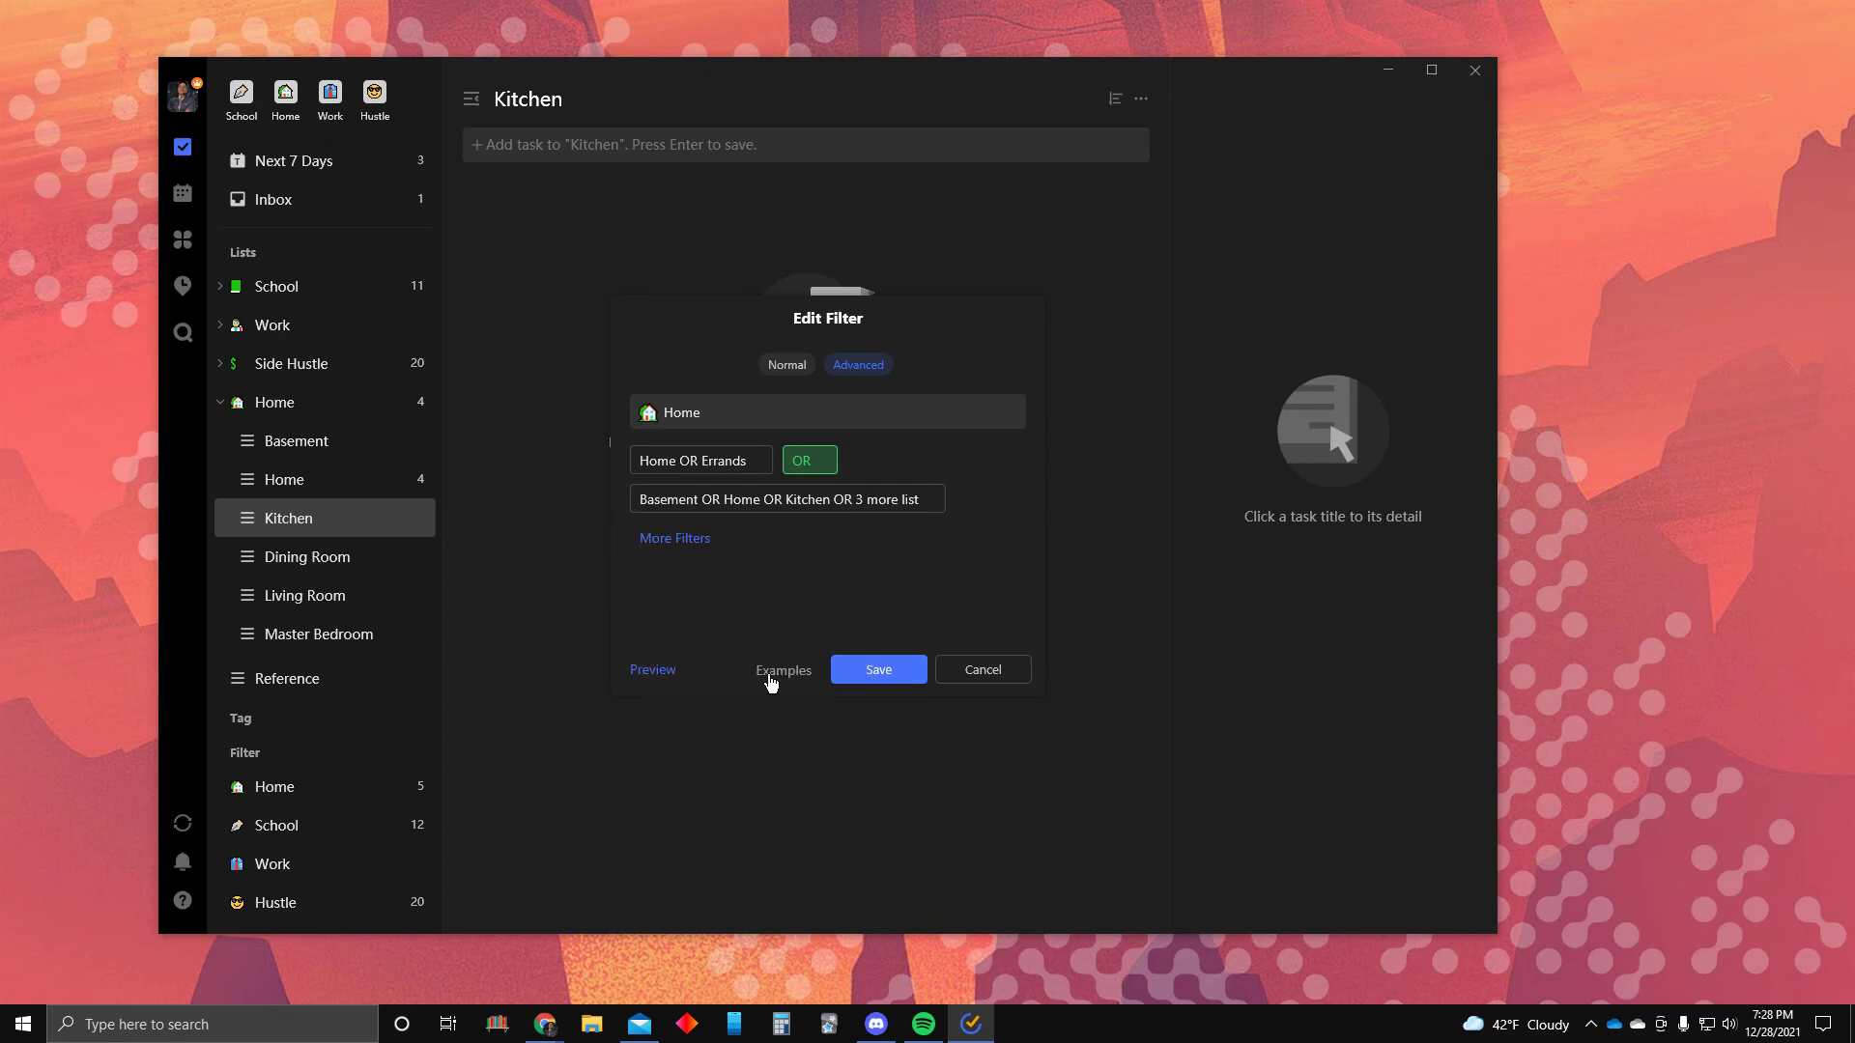
pyautogui.click(878, 674)
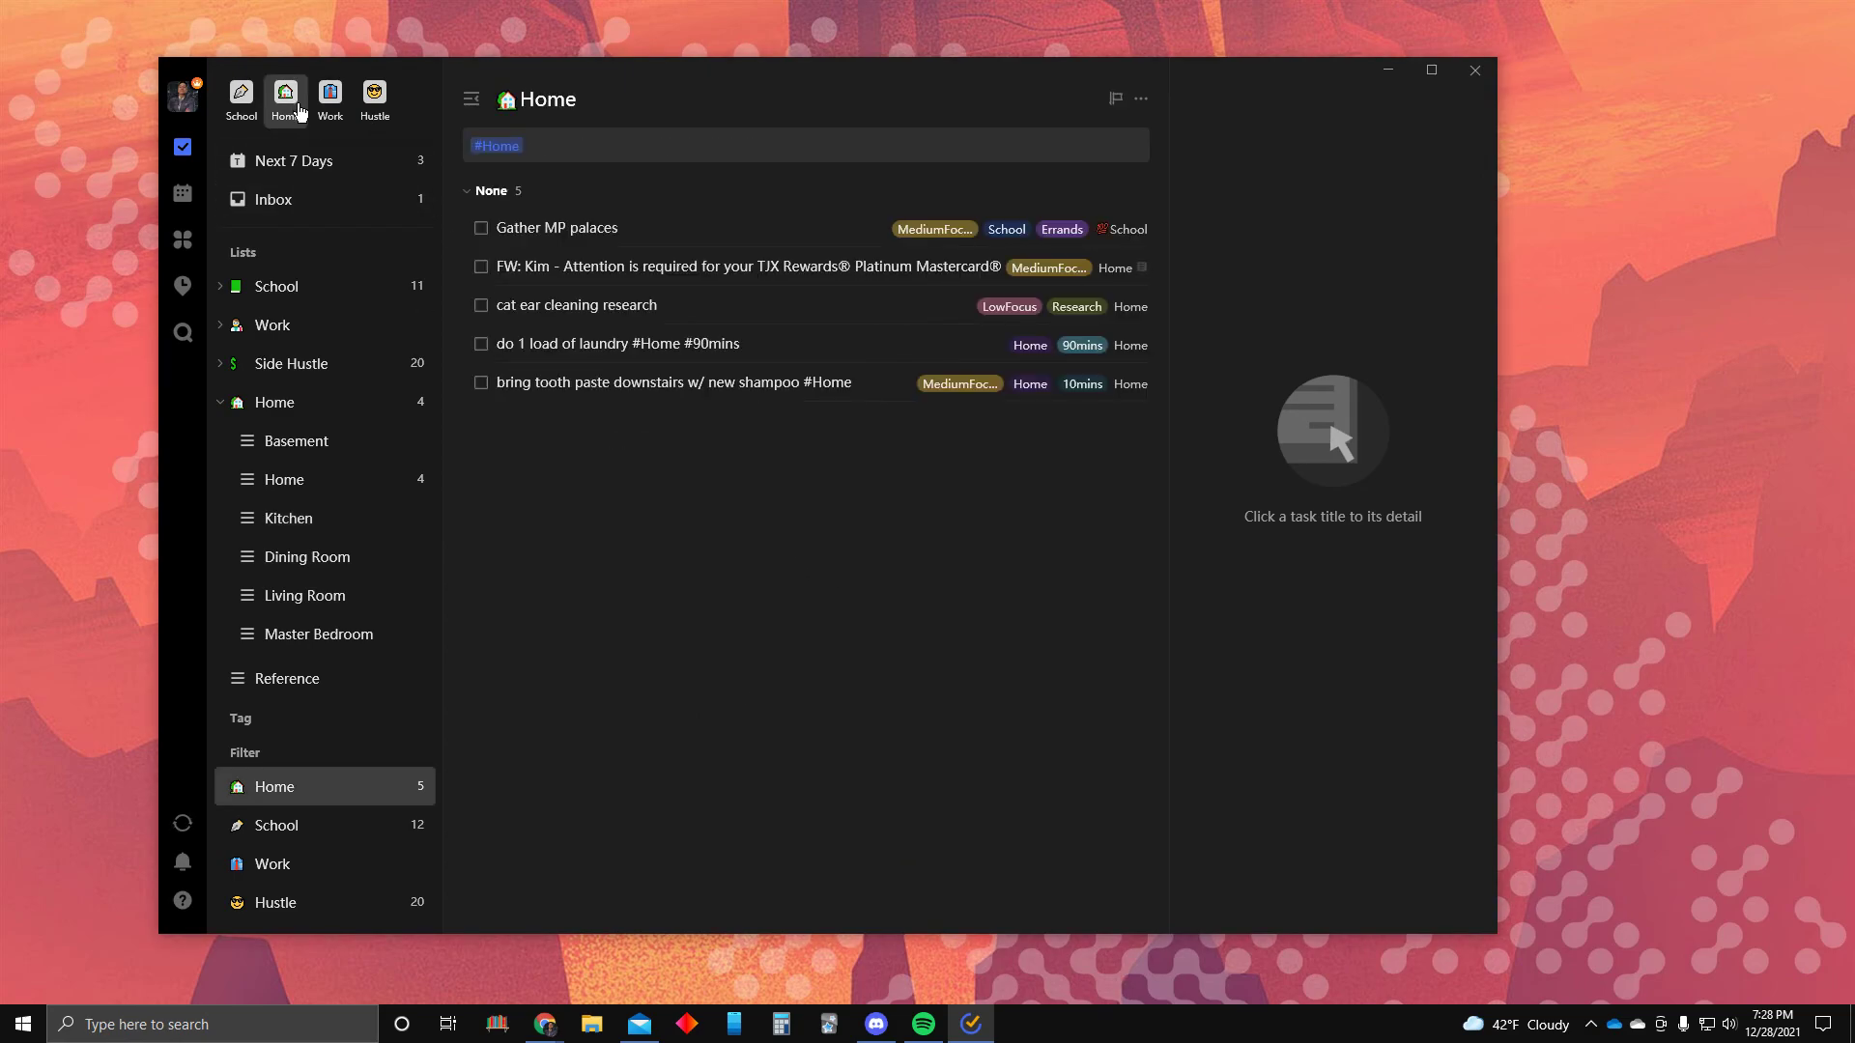
# Confirm the School filter lists twelve tasks, then open the Inbox with 'hello my friends'
pyautogui.click(242, 97)
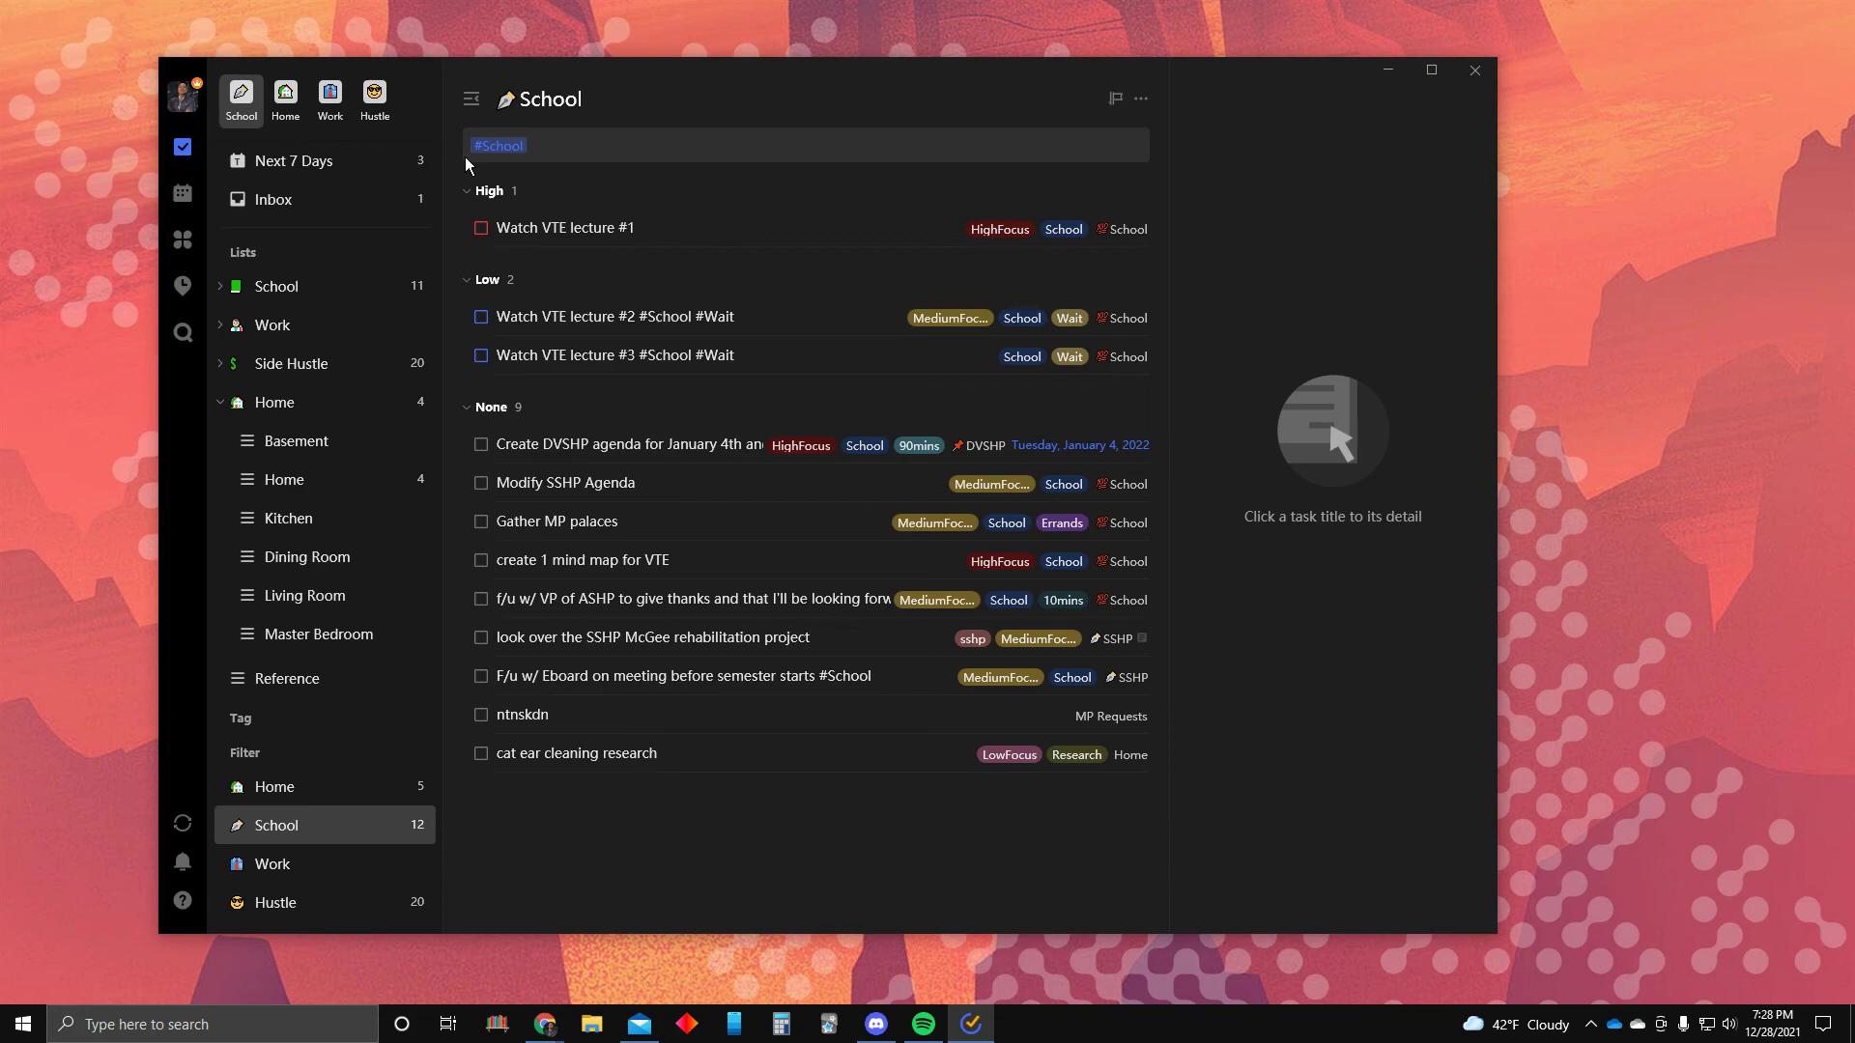
pyautogui.click(338, 203)
pyautogui.click(652, 142)
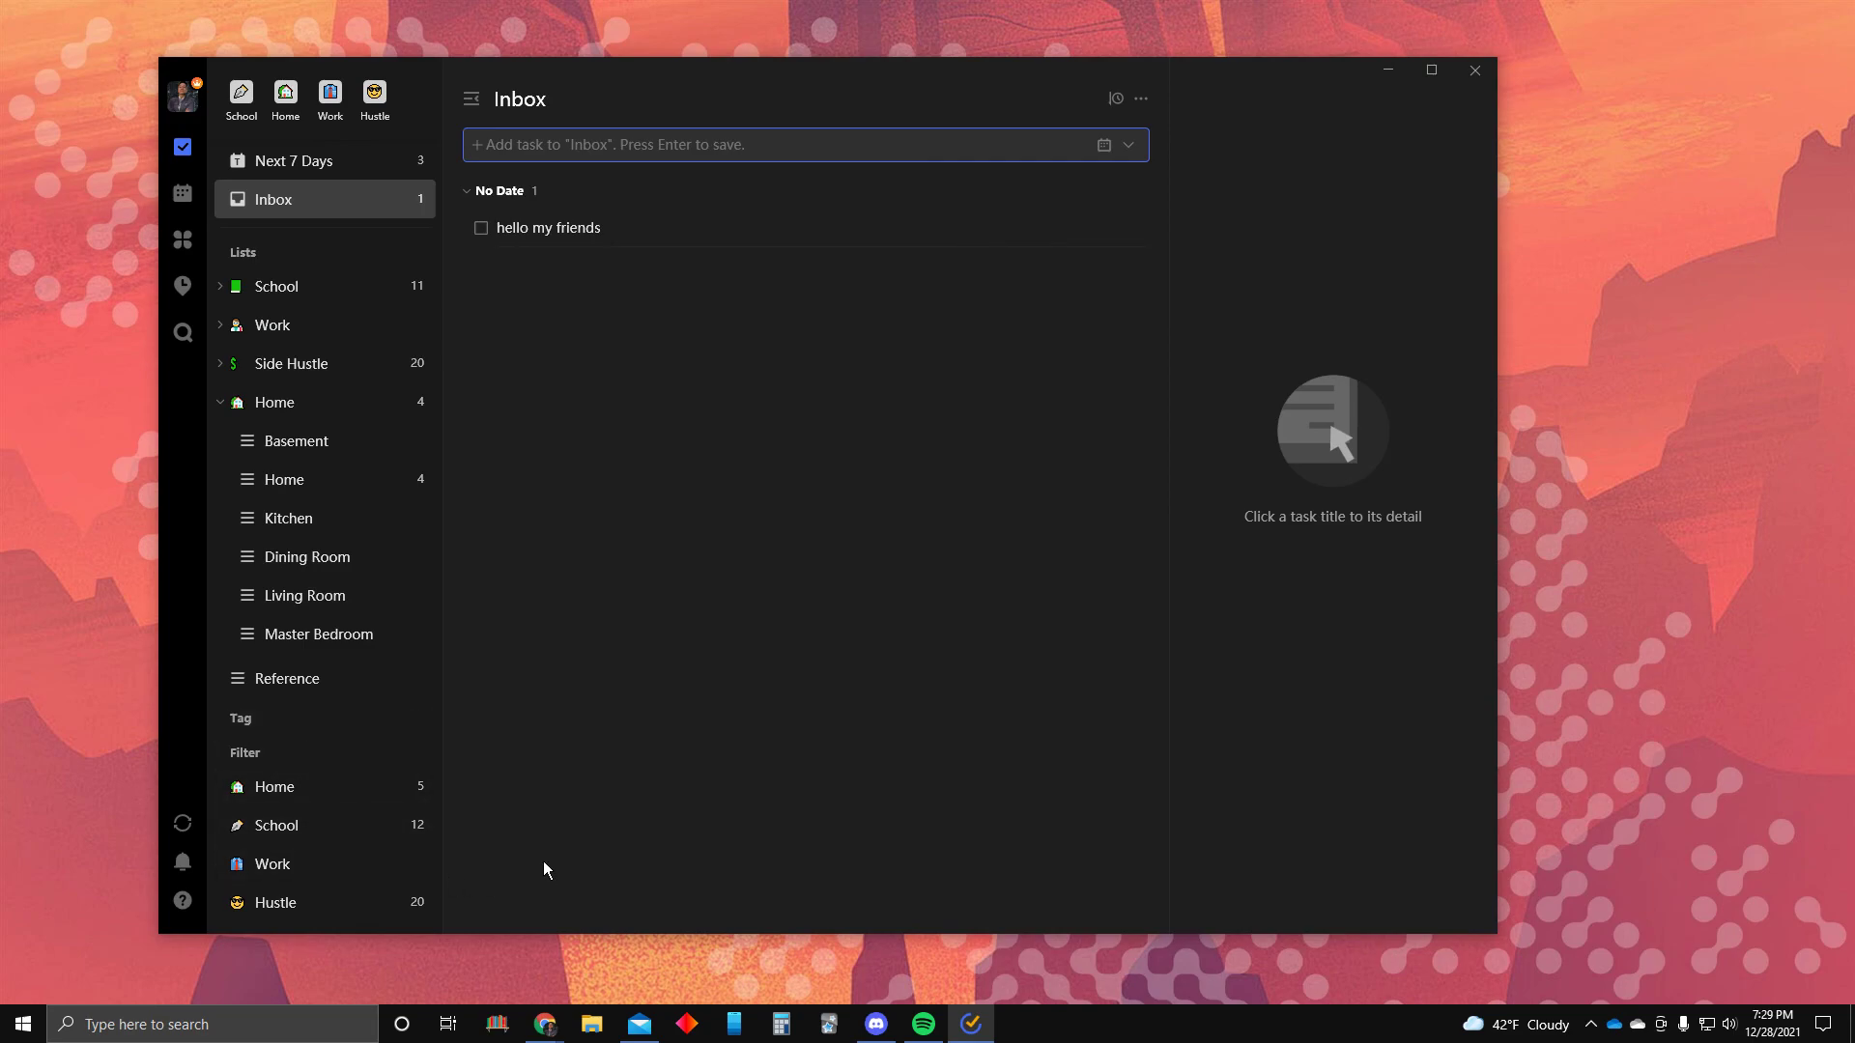
# Switch to the calendar view, then to the Eisenhower Matrix view
pyautogui.click(182, 192)
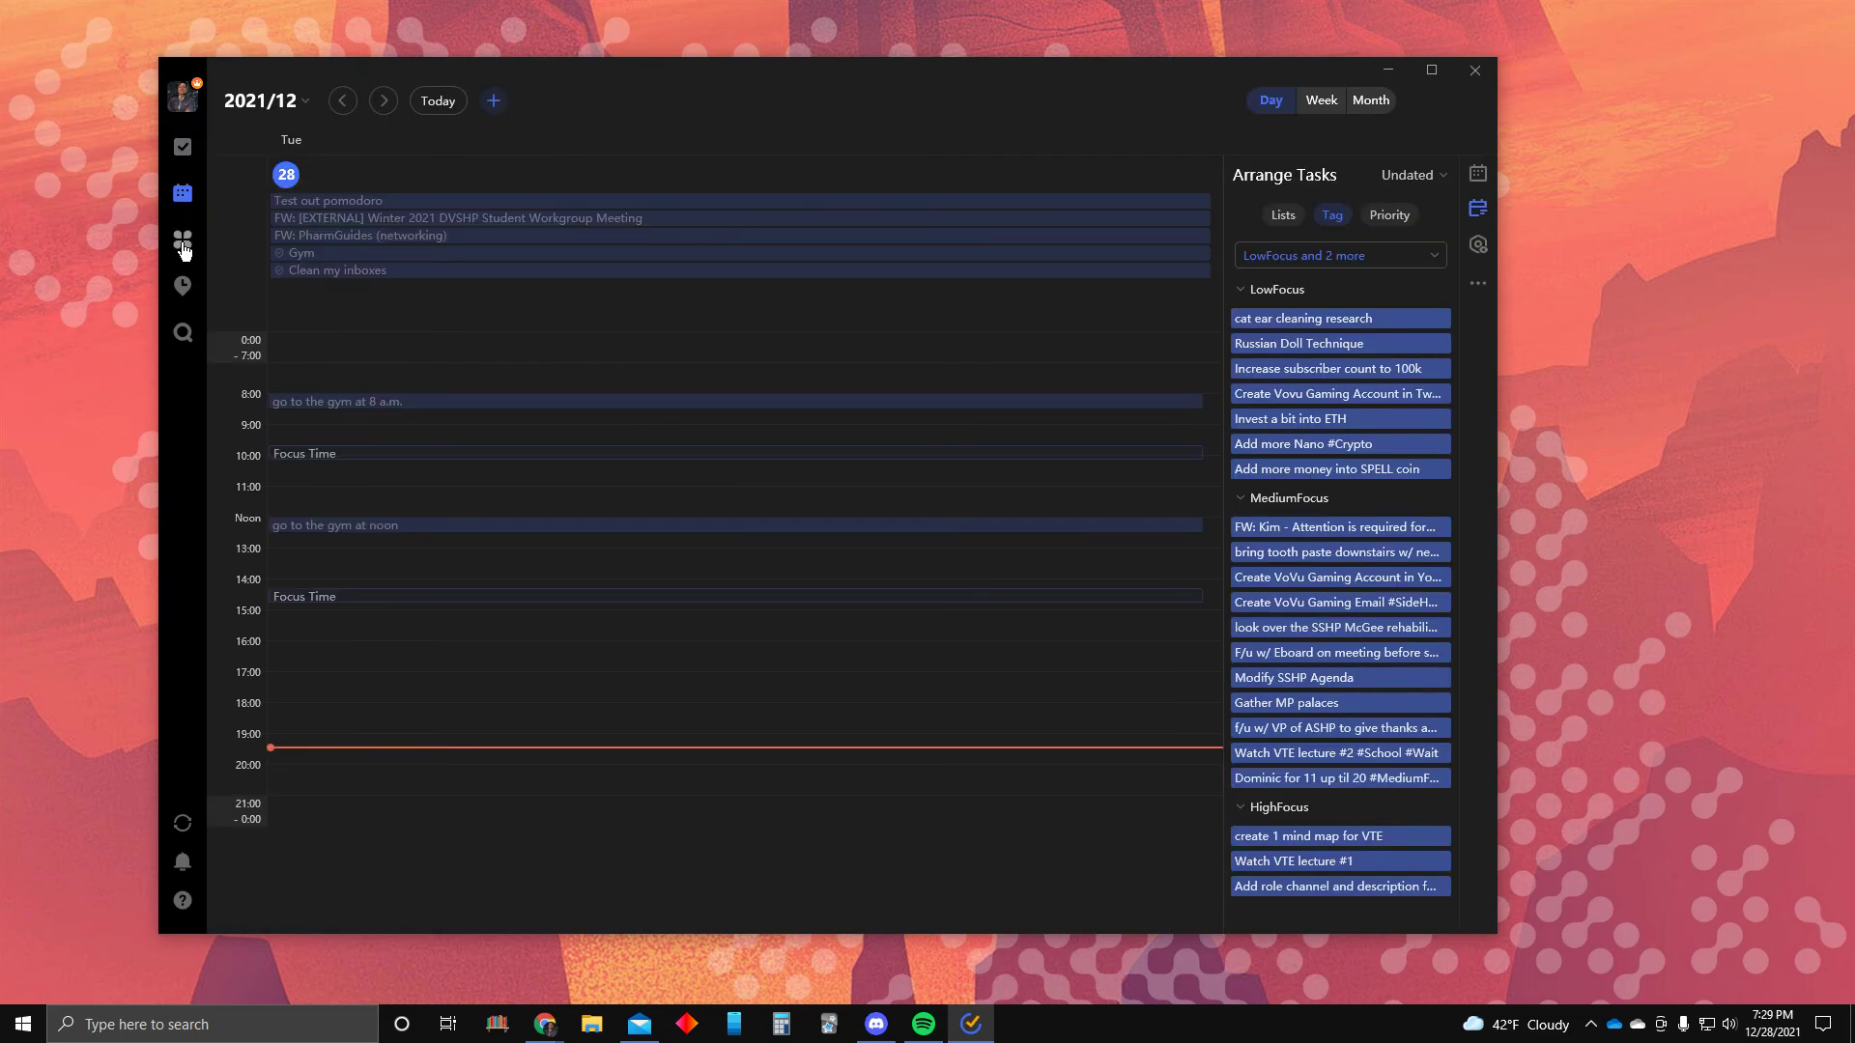
pyautogui.click(183, 238)
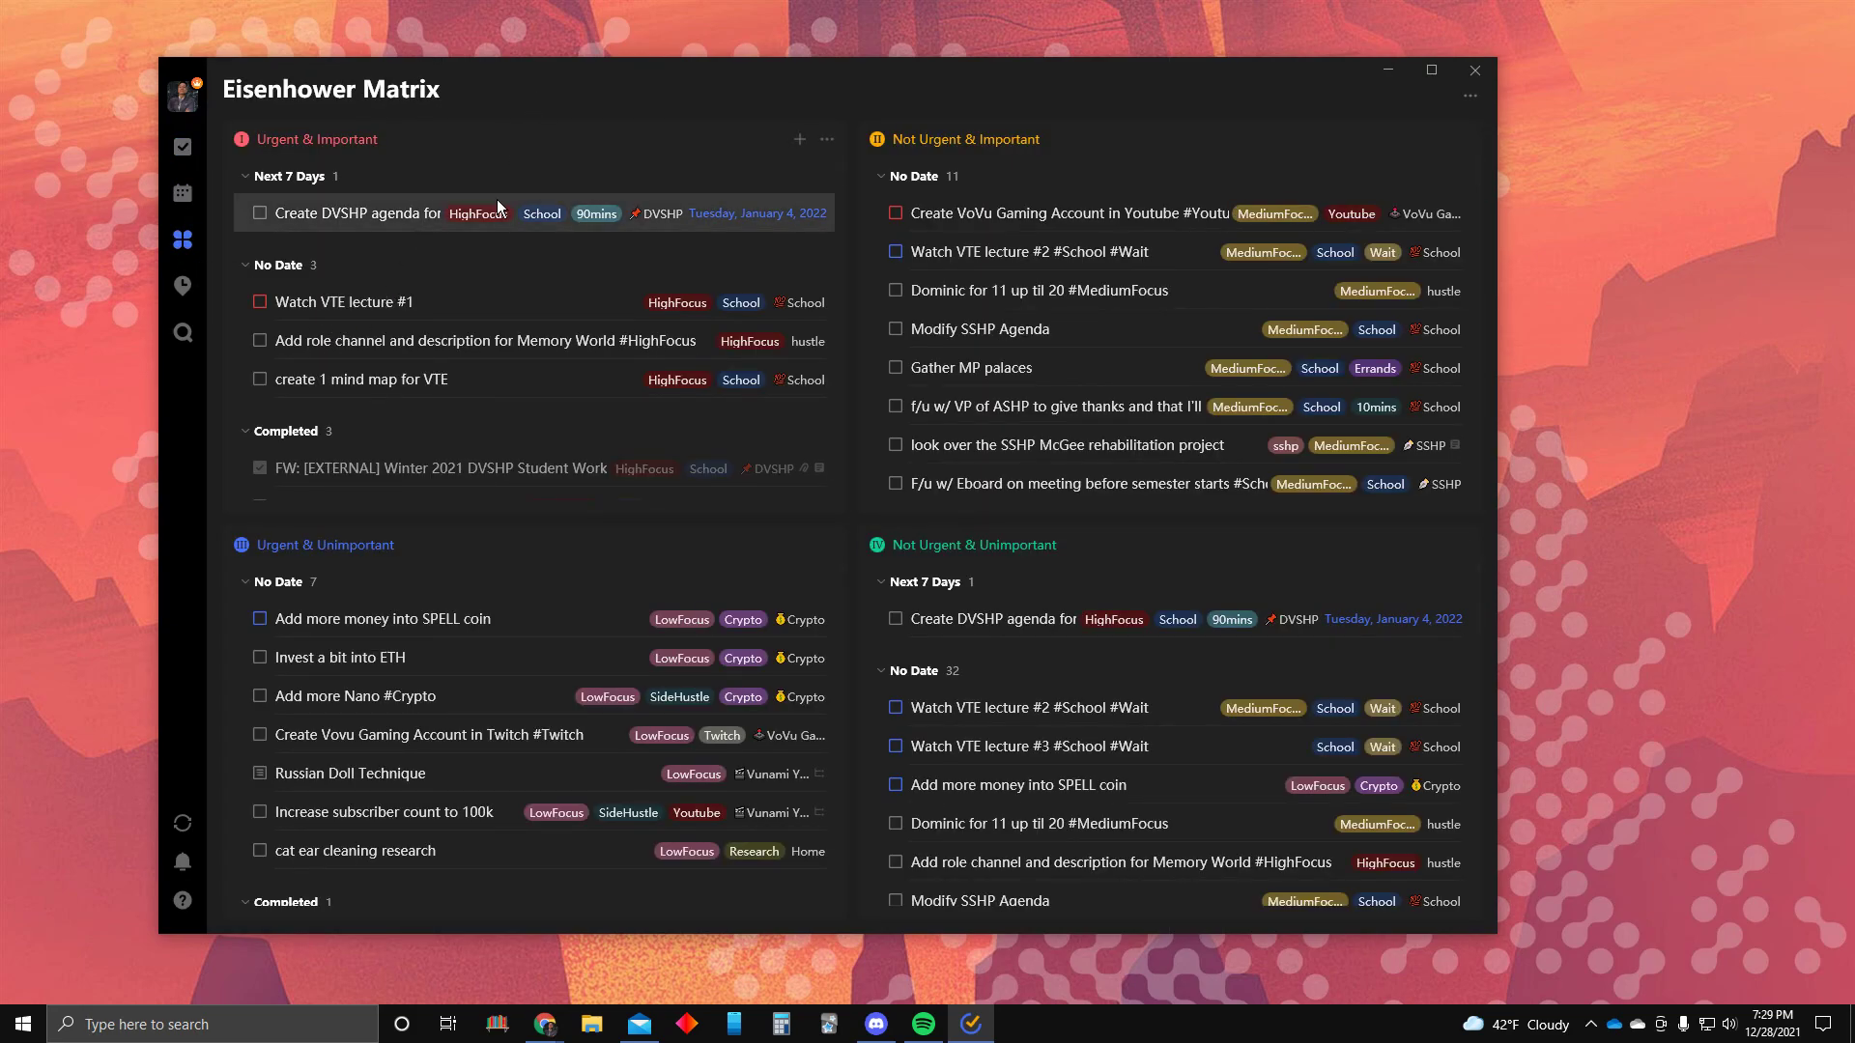